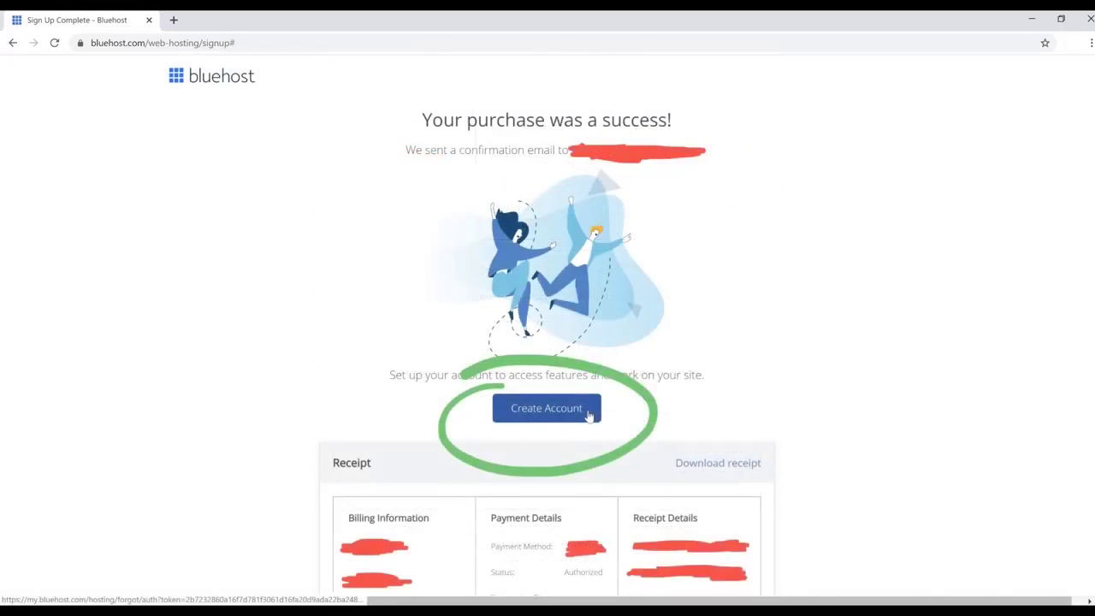
- Proceed to hosting account creation after the purchase, and log into WordPress for the Welcome site in My Sites
{"action": "left_click", "coordinate": [587, 411]}
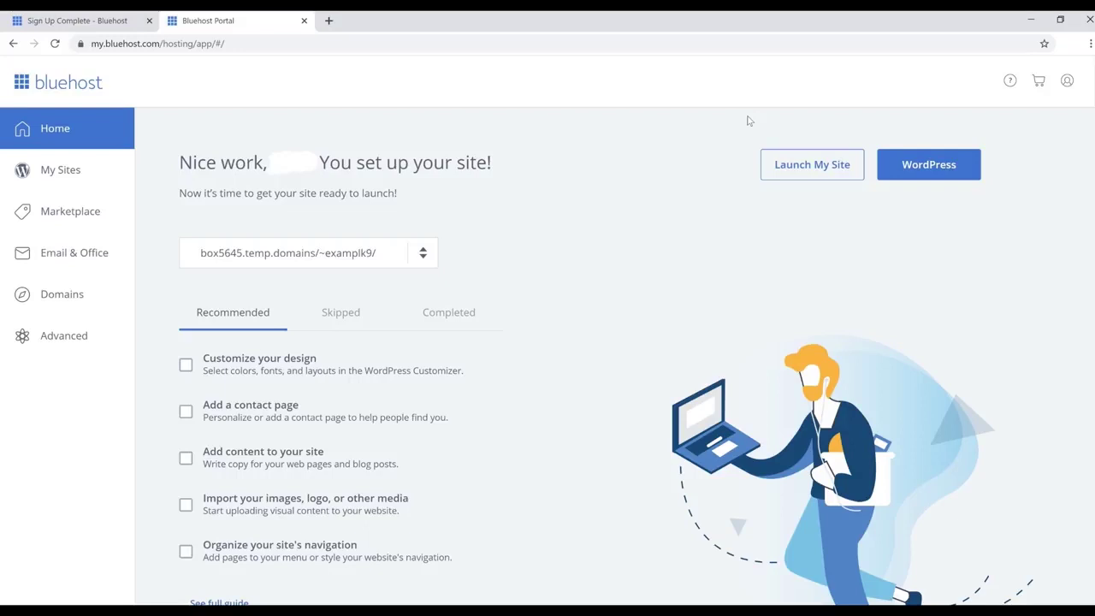
{"action": "left_click", "coordinate": [48, 171]}
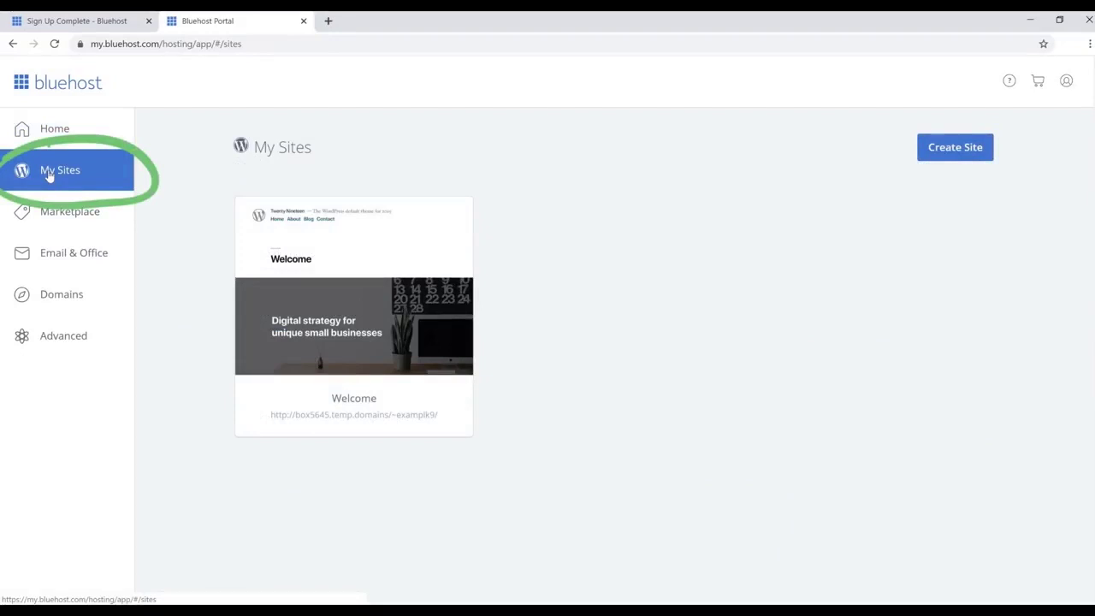
{"action": "mouse_move", "coordinate": [358, 328]}
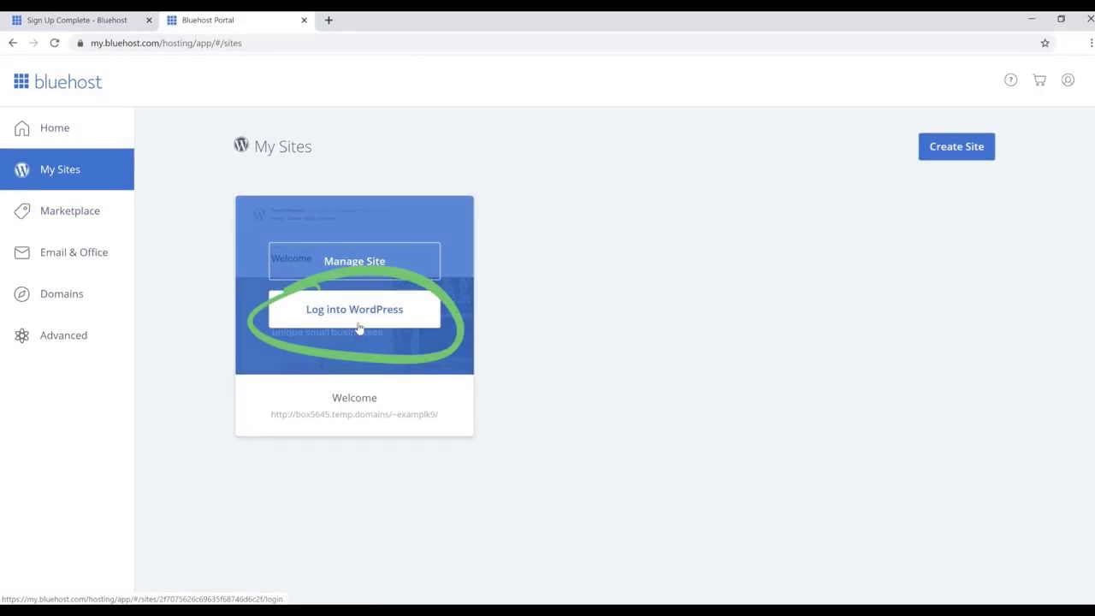
{"action": "left_click", "coordinate": [359, 329]}
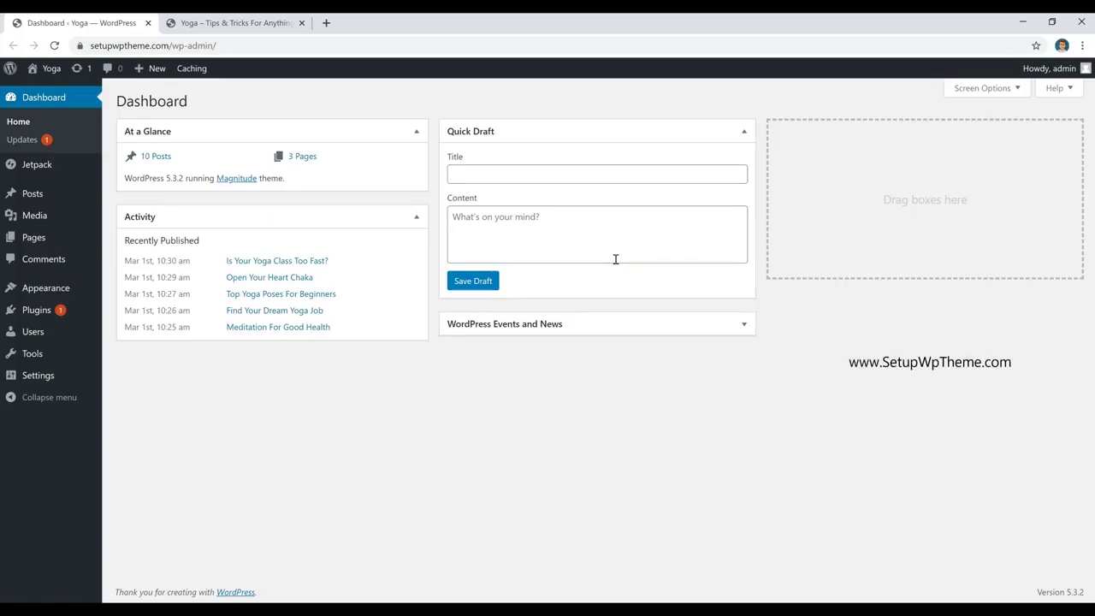
- Review the live Yoga site's home page, including its featured posts, article list and sidebar
{"action": "left_click", "coordinate": [233, 24]}
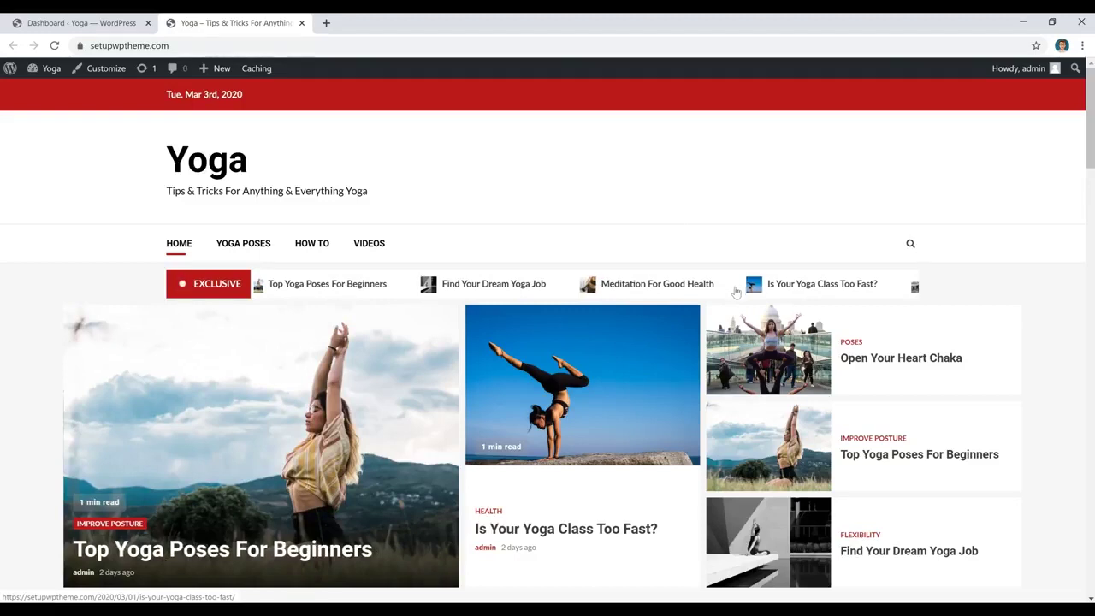
{"action": "scroll", "coordinate": [738, 294], "scroll_direction": "down", "scroll_amount": 4}
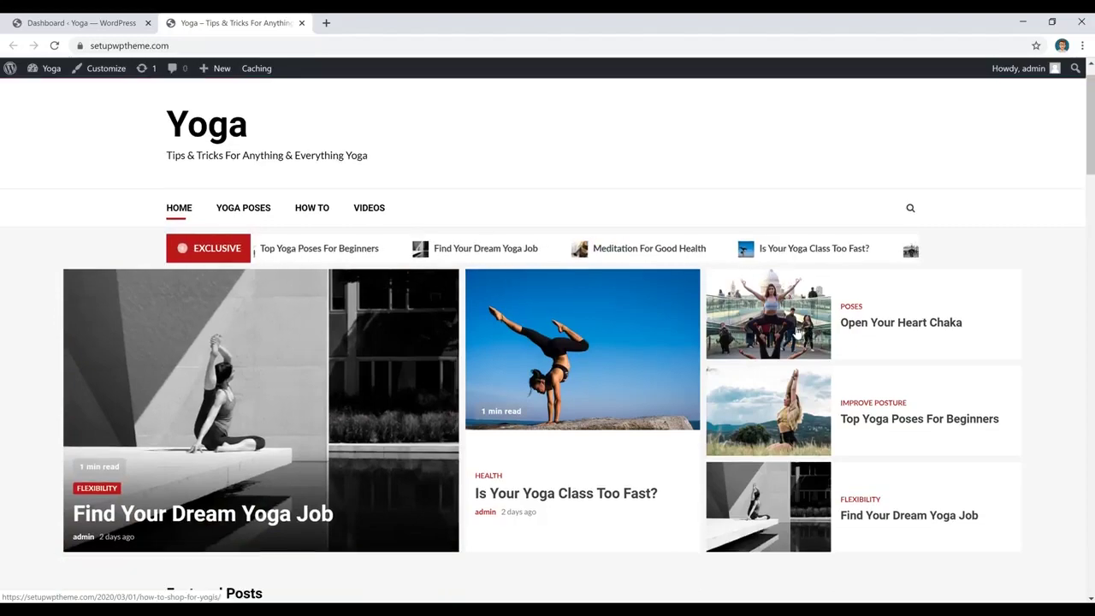
{"action": "scroll", "coordinate": [748, 350], "scroll_direction": "down", "scroll_amount": 5}
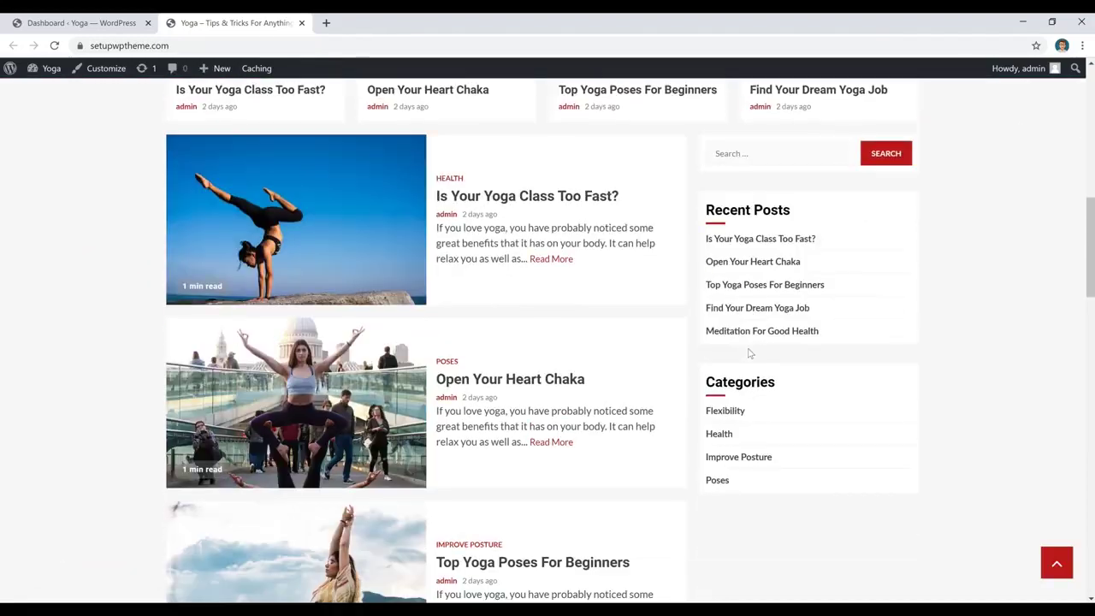
{"action": "scroll", "coordinate": [750, 362], "scroll_direction": "down", "scroll_amount": 3}
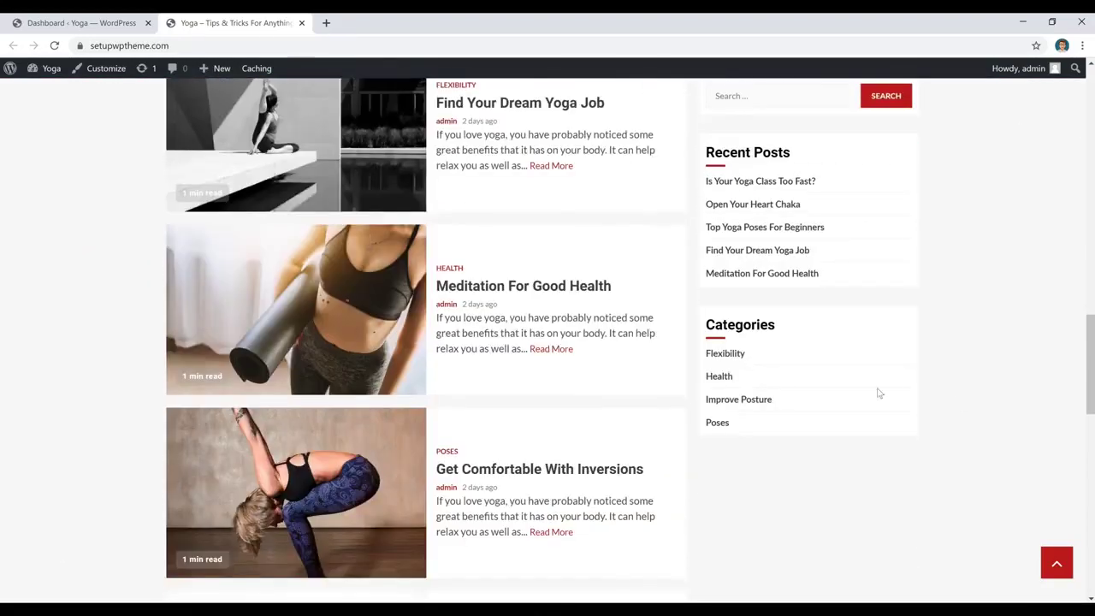
{"action": "scroll", "coordinate": [961, 398], "scroll_direction": "up", "scroll_amount": 4}
{"action": "scroll", "coordinate": [961, 403], "scroll_direction": "up", "scroll_amount": 10}
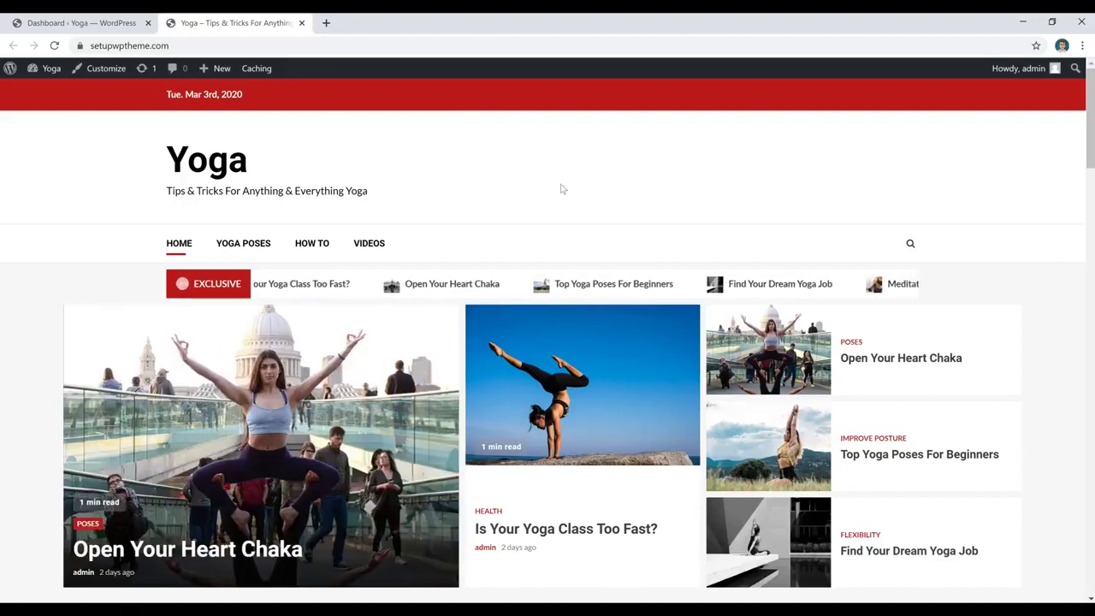
- Return to the site's dashboard and go through the installed themes to the Add Themes page
{"action": "mouse_move", "coordinate": [36, 74]}
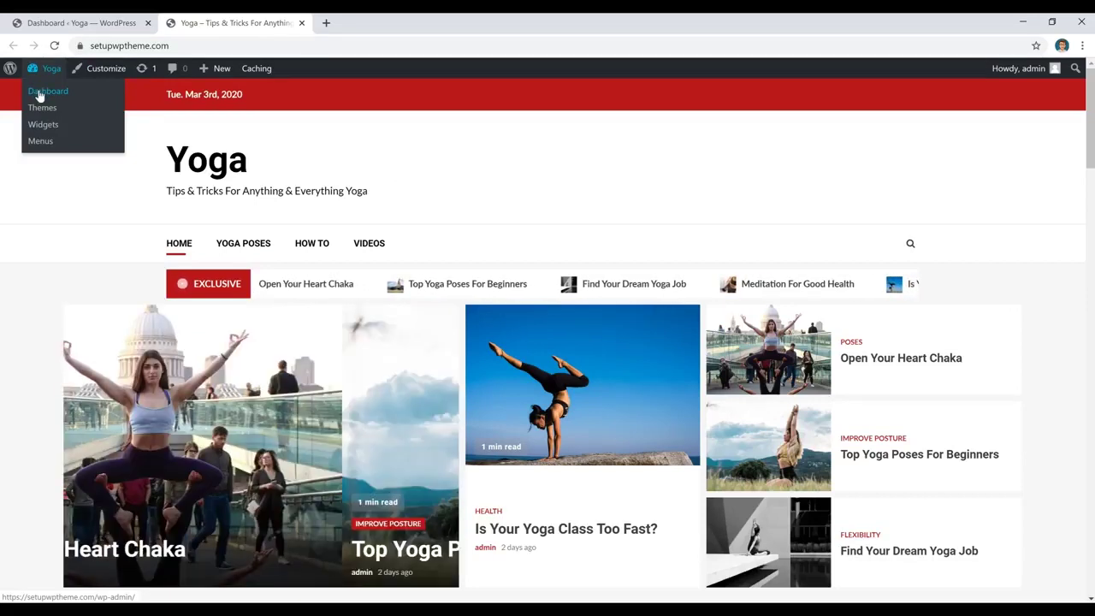
{"action": "left_click", "coordinate": [37, 96]}
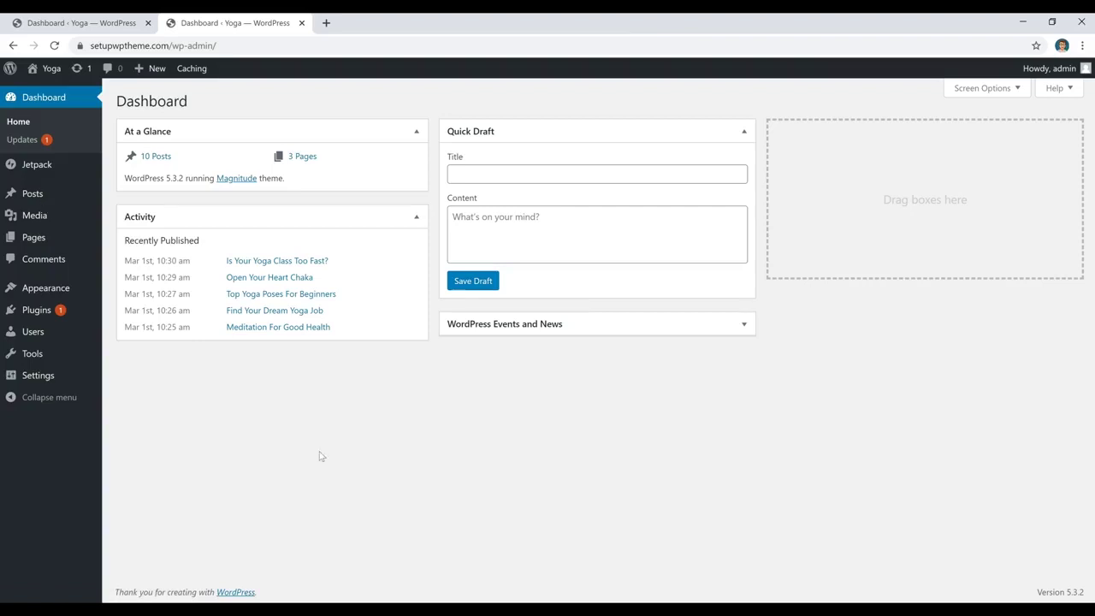
{"action": "mouse_move", "coordinate": [34, 291]}
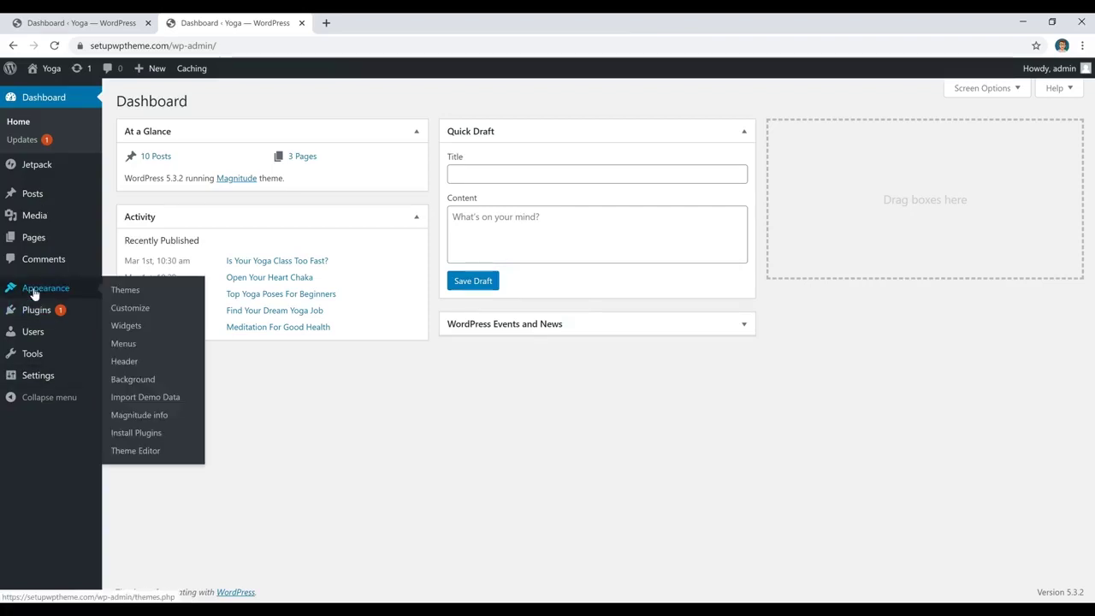
{"action": "left_click", "coordinate": [125, 291]}
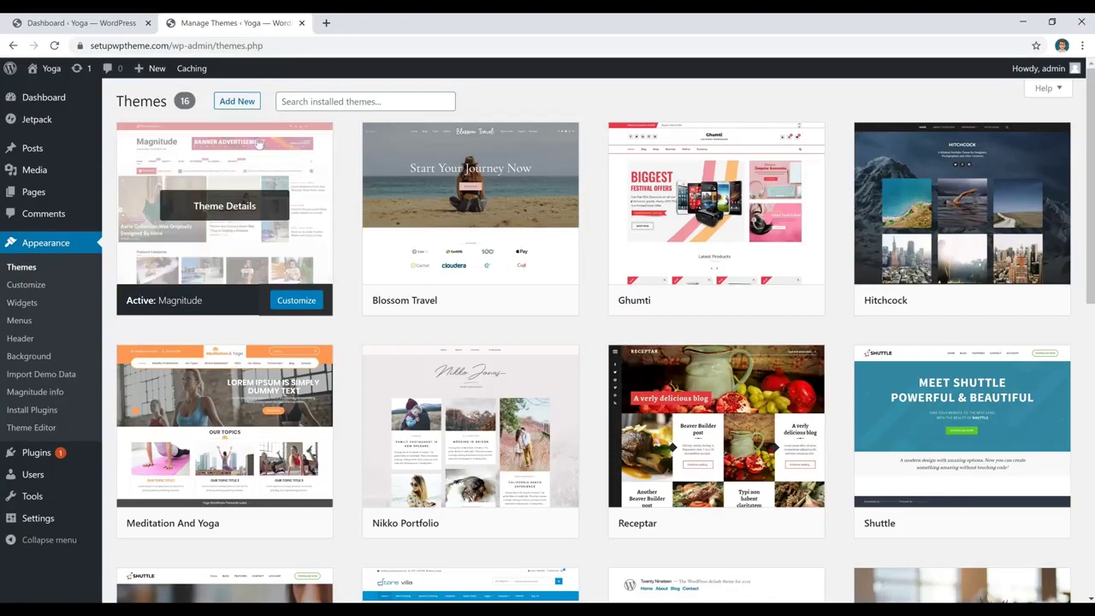
{"action": "left_click", "coordinate": [247, 105]}
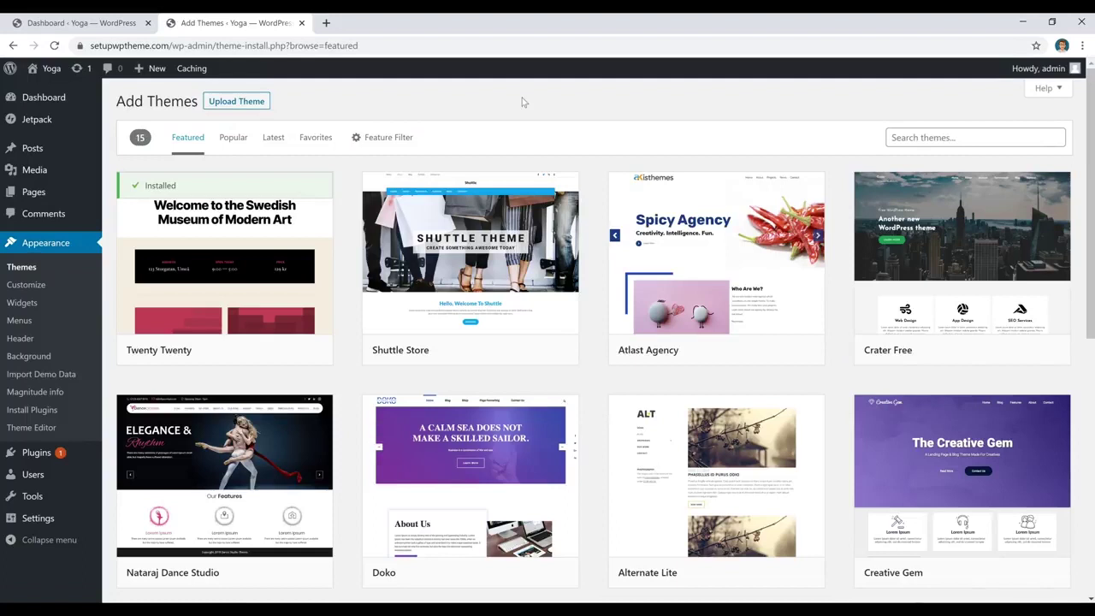
- Browse the popular and latest themes available for installation
{"action": "left_click", "coordinate": [233, 139]}
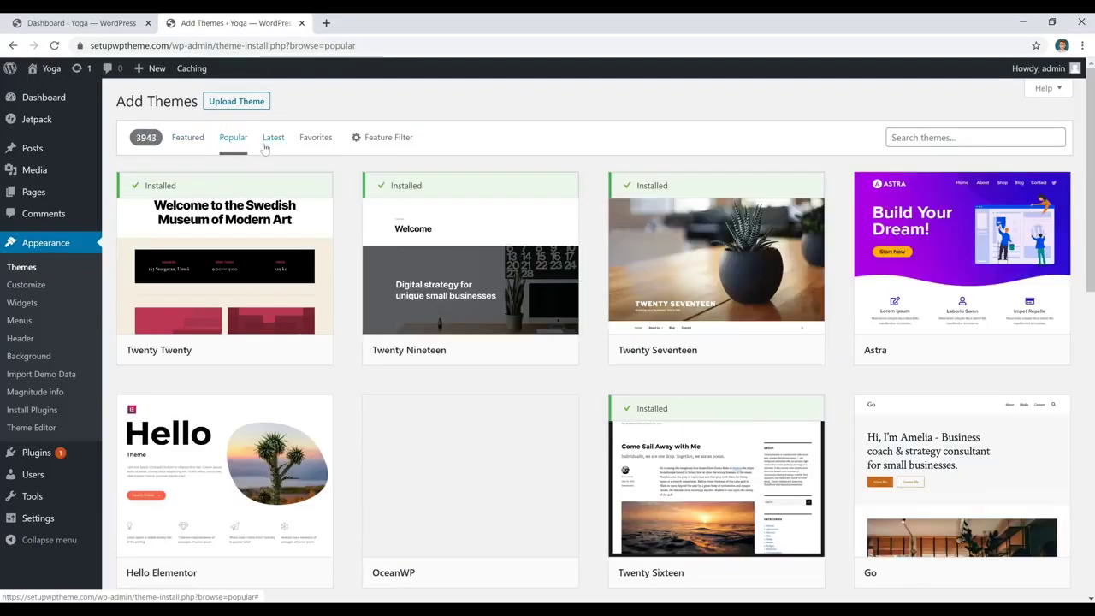
{"action": "left_click", "coordinate": [274, 143]}
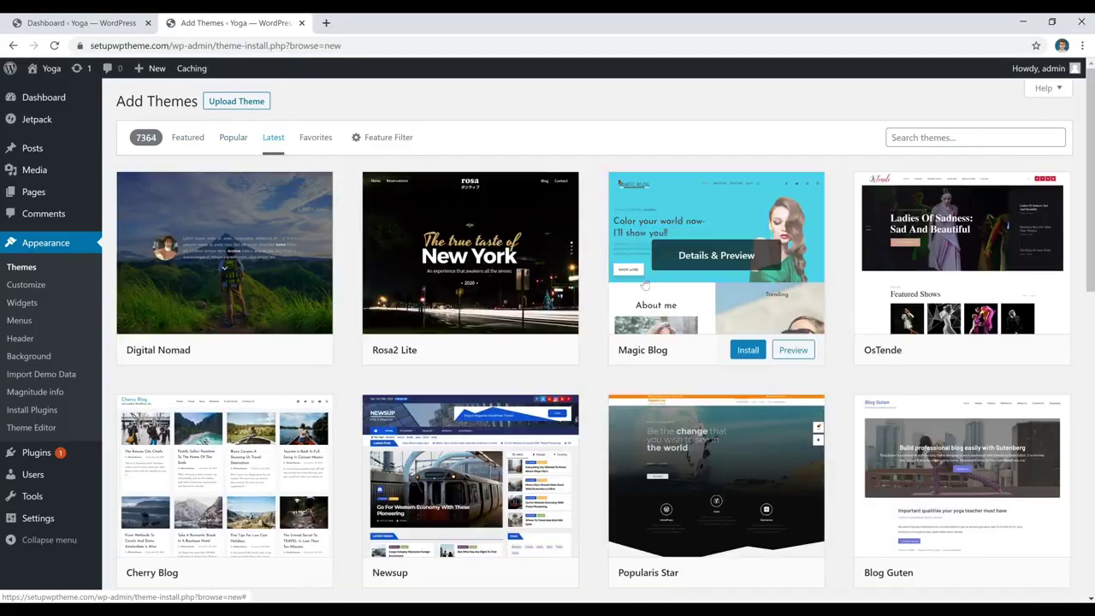
{"action": "scroll", "coordinate": [596, 320], "scroll_direction": "down", "scroll_amount": 5}
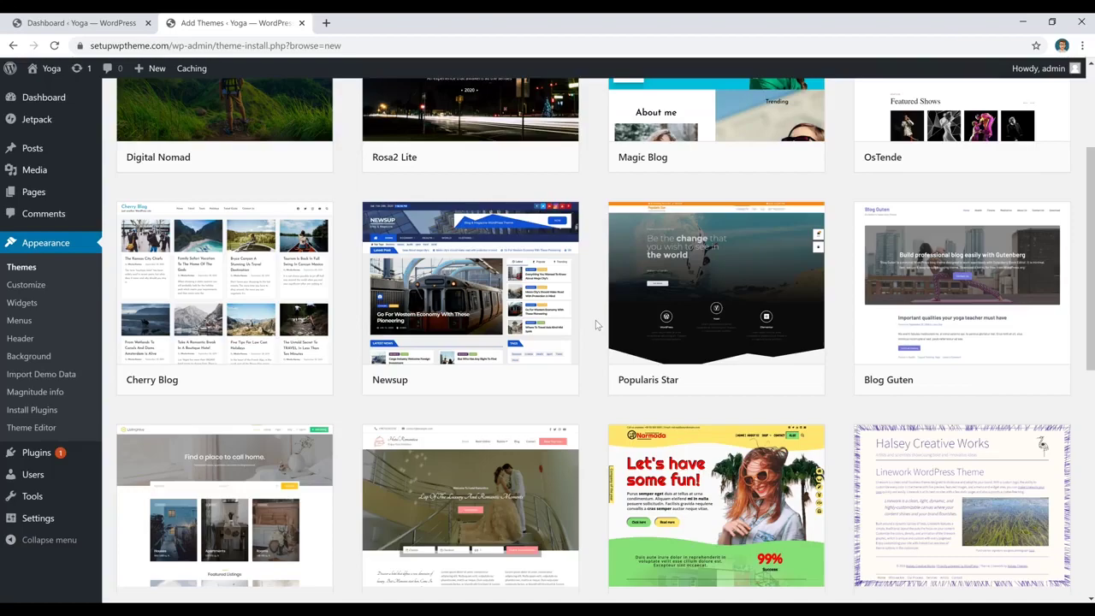
{"action": "scroll", "coordinate": [595, 320], "scroll_direction": "down", "scroll_amount": 5}
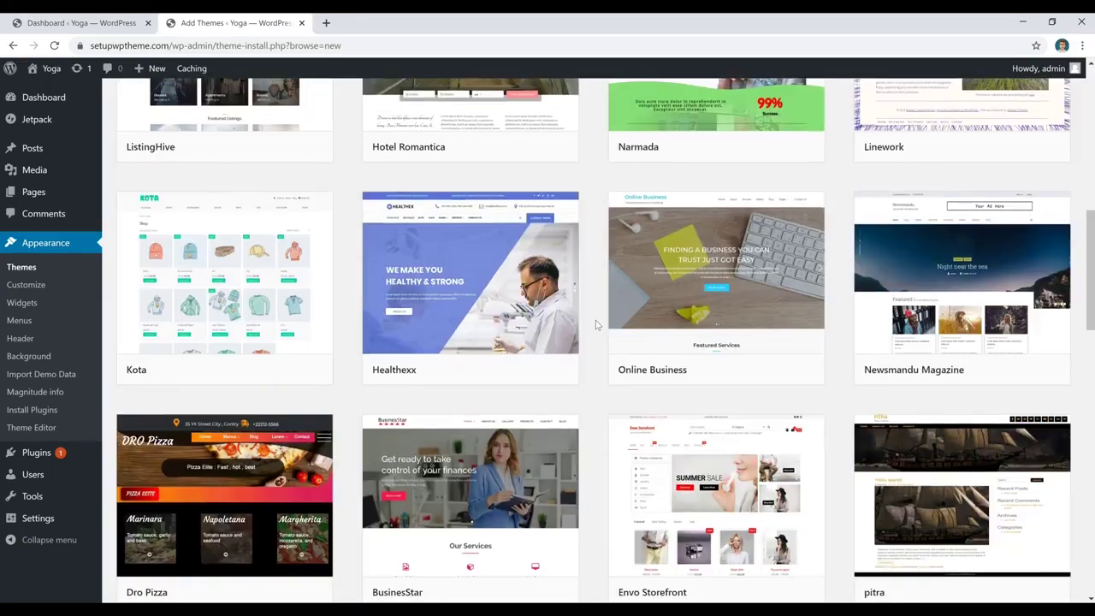
{"action": "scroll", "coordinate": [596, 320], "scroll_direction": "up", "scroll_amount": 4}
{"action": "scroll", "coordinate": [595, 320], "scroll_direction": "up", "scroll_amount": 7}
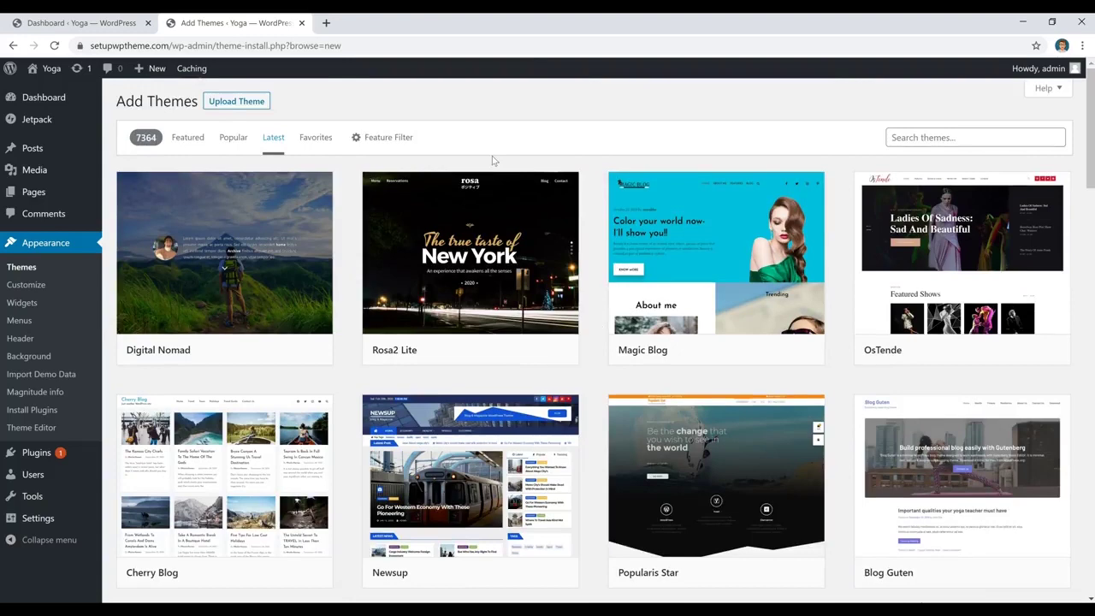
- Check the theme feature filters, search the theme directory for "magnitude" and activate the Magnitude theme
{"action": "left_click", "coordinate": [382, 142]}
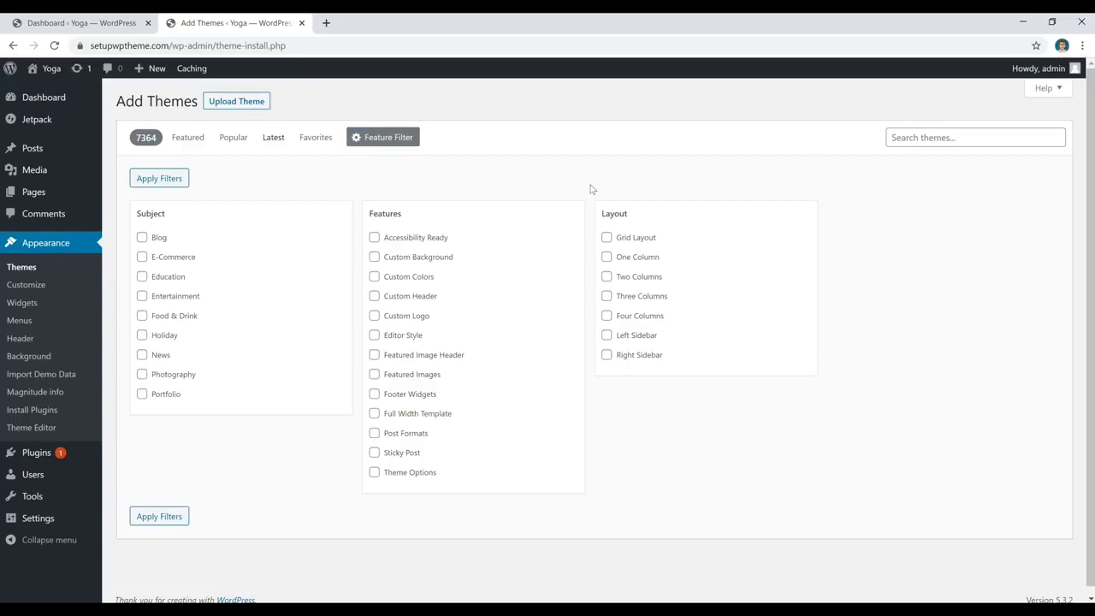
{"action": "left_click", "coordinate": [992, 137]}
{"action": "left_click", "coordinate": [950, 169]}
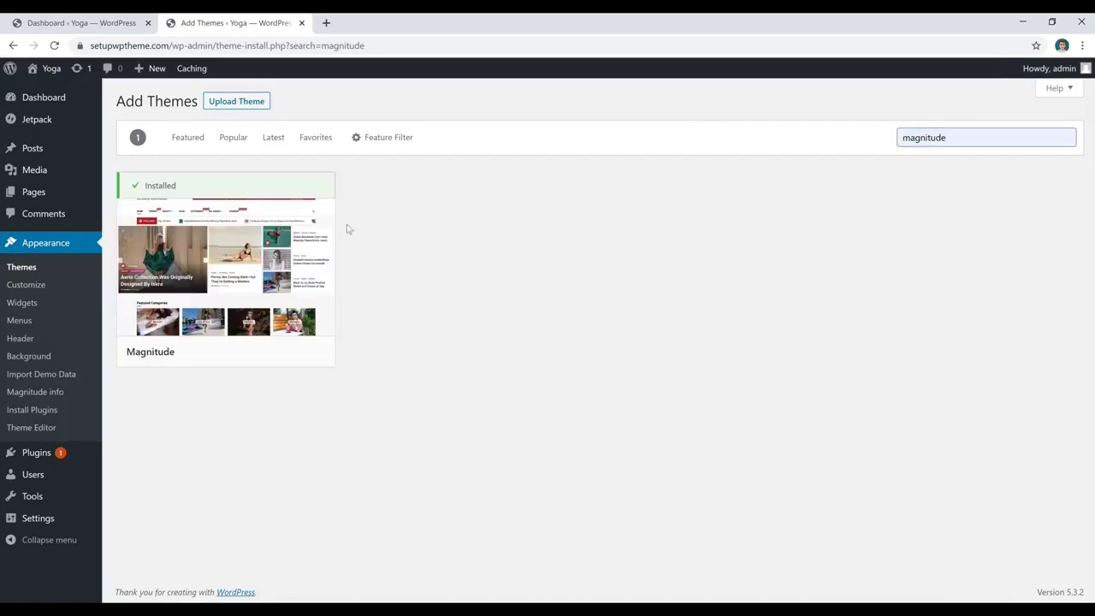
{"action": "mouse_move", "coordinate": [171, 194]}
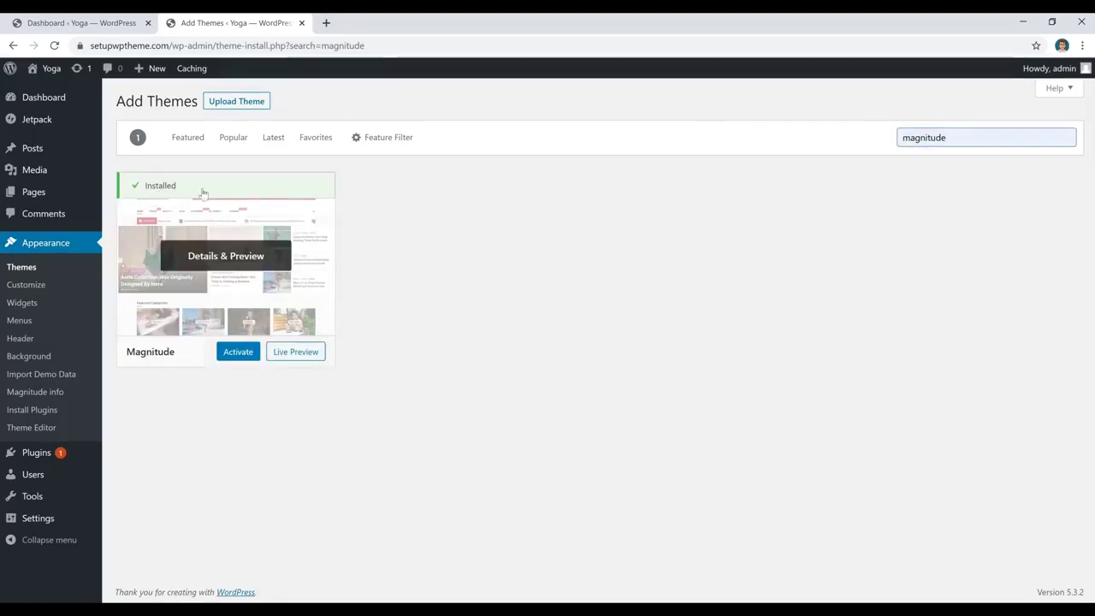
{"action": "left_click", "coordinate": [240, 356]}
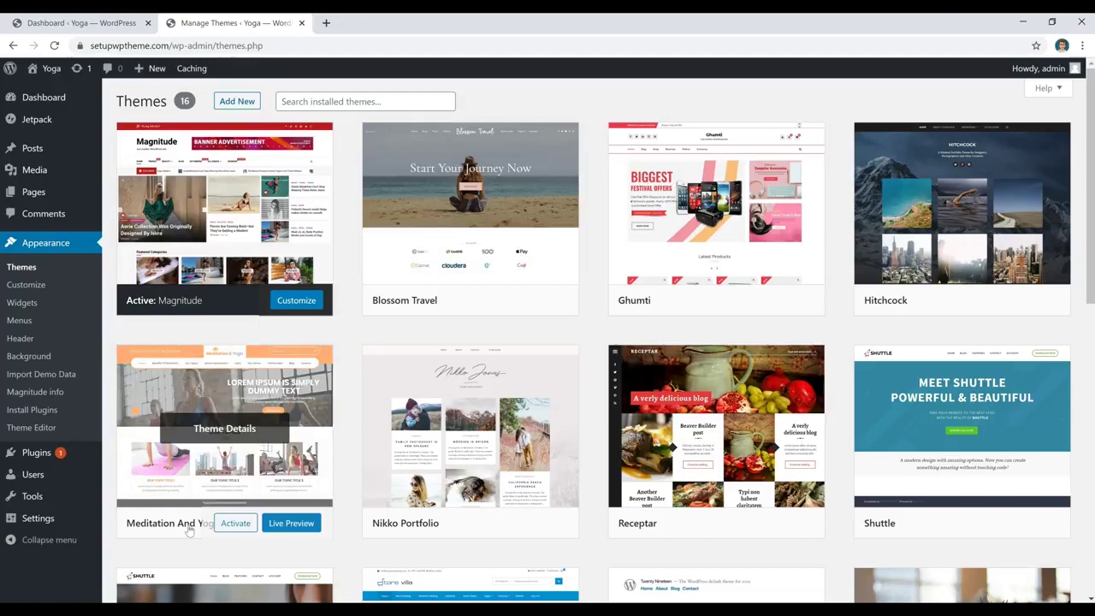
- Reopen the Add Themes page and look through the popular themes, checking the install option on Twenty Fifteen
{"action": "left_click", "coordinate": [235, 102]}
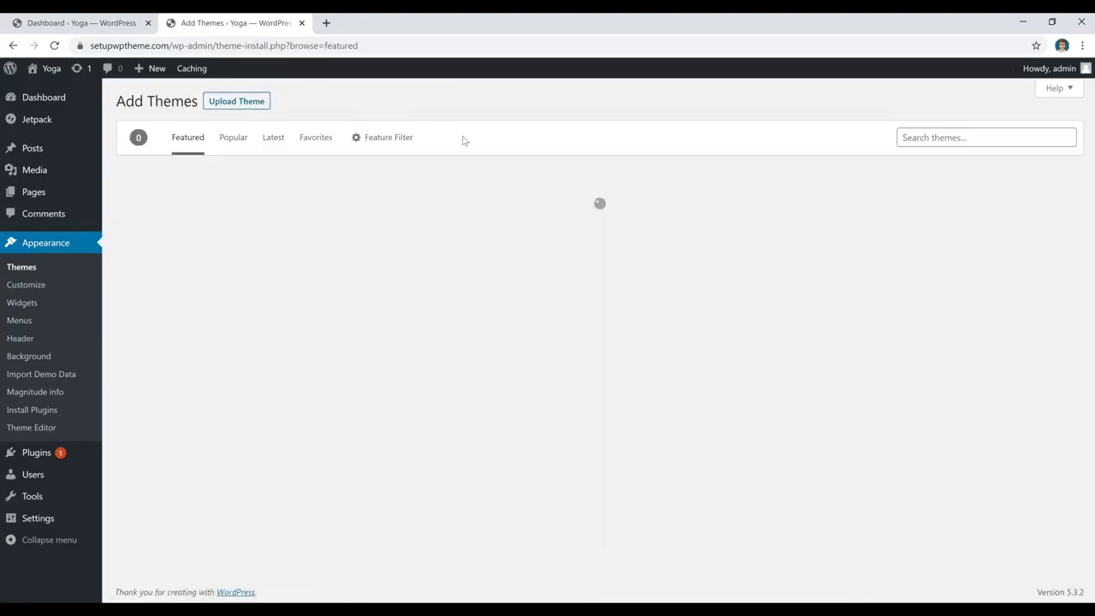
{"action": "left_click", "coordinate": [231, 146]}
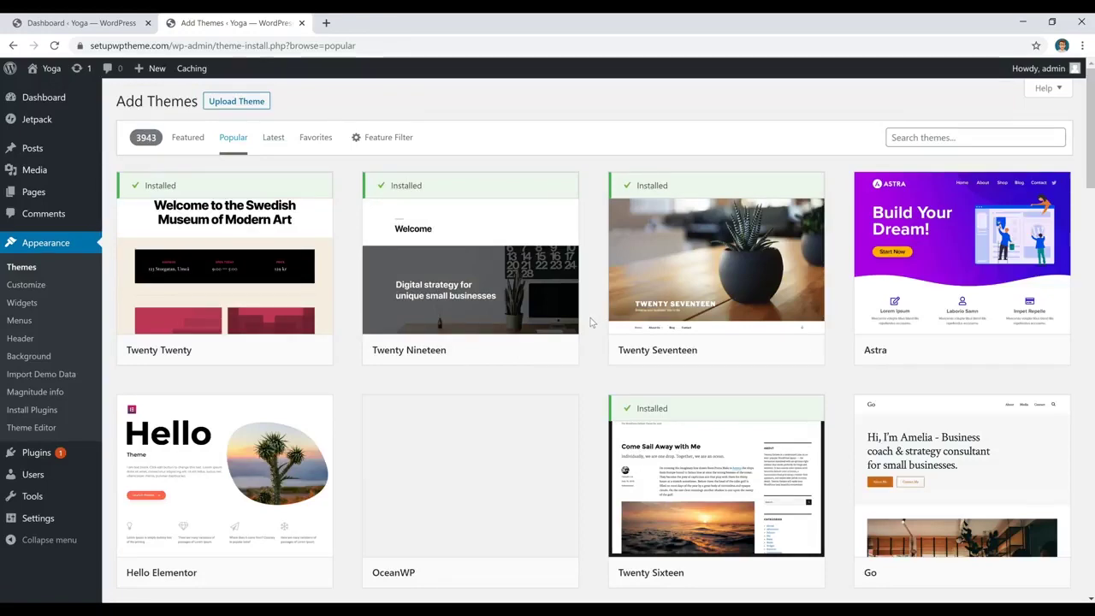
{"action": "scroll", "coordinate": [590, 322], "scroll_direction": "down", "scroll_amount": 5}
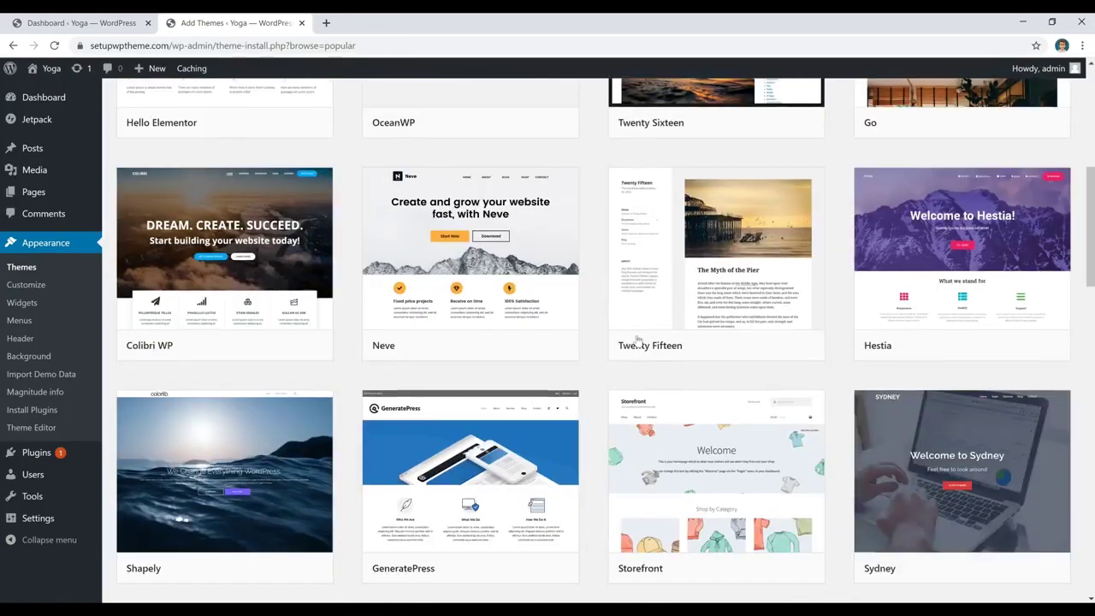
{"action": "mouse_move", "coordinate": [737, 355]}
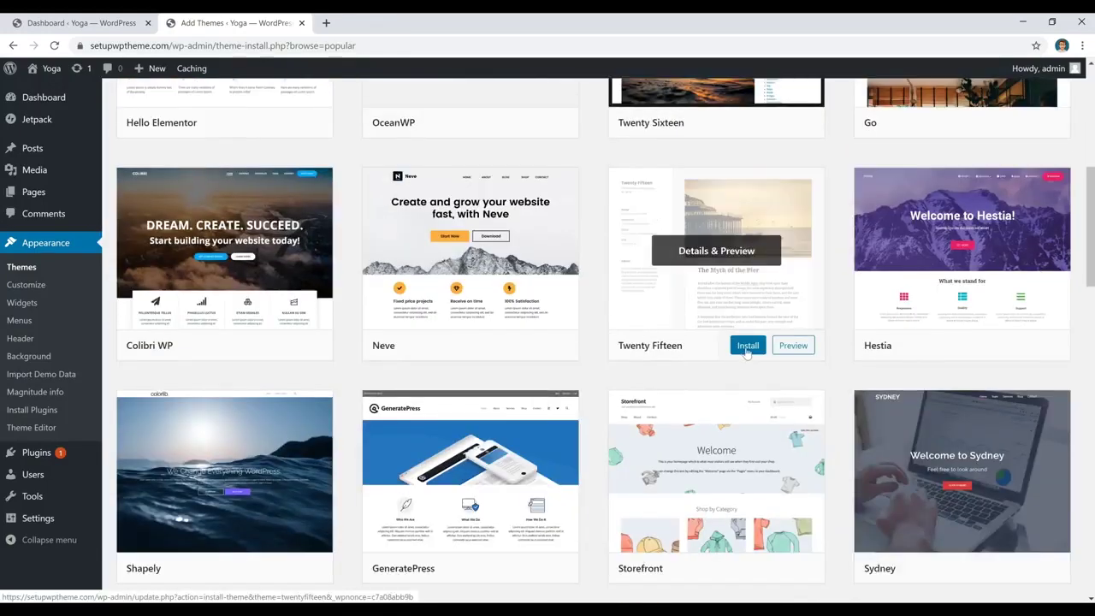
{"action": "scroll", "coordinate": [594, 309], "scroll_direction": "up", "scroll_amount": 5}
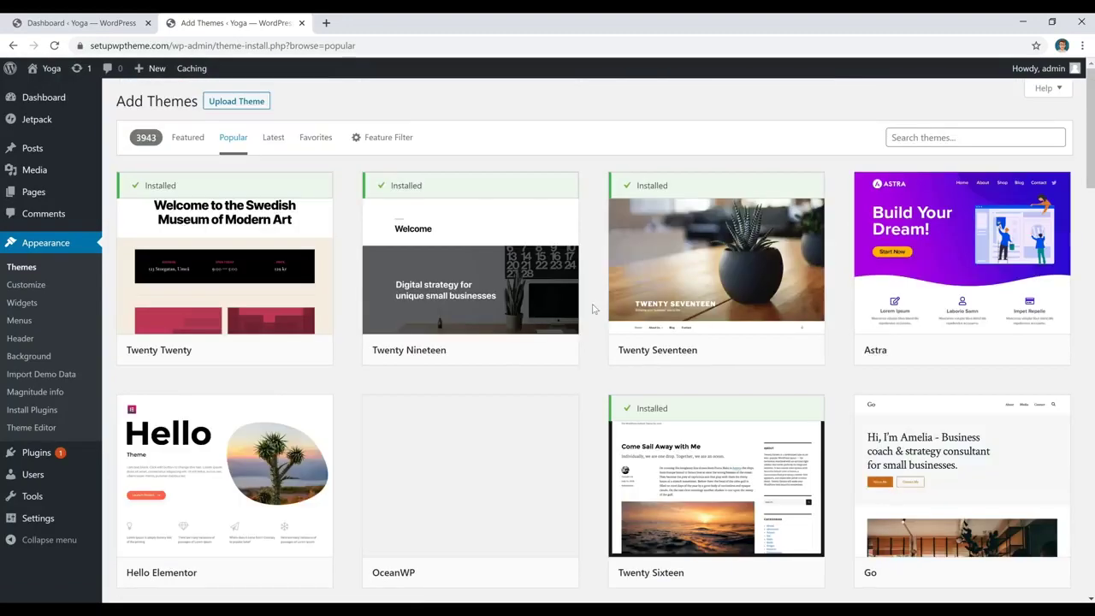
{"action": "scroll", "coordinate": [592, 309], "scroll_direction": "down", "scroll_amount": 5}
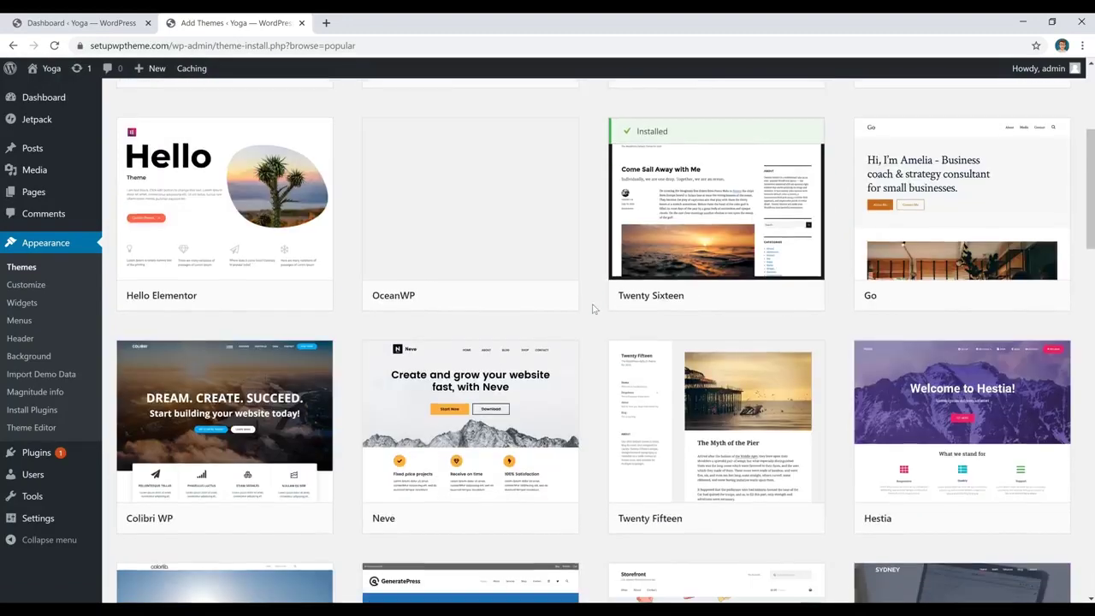
{"action": "mouse_move", "coordinate": [706, 408]}
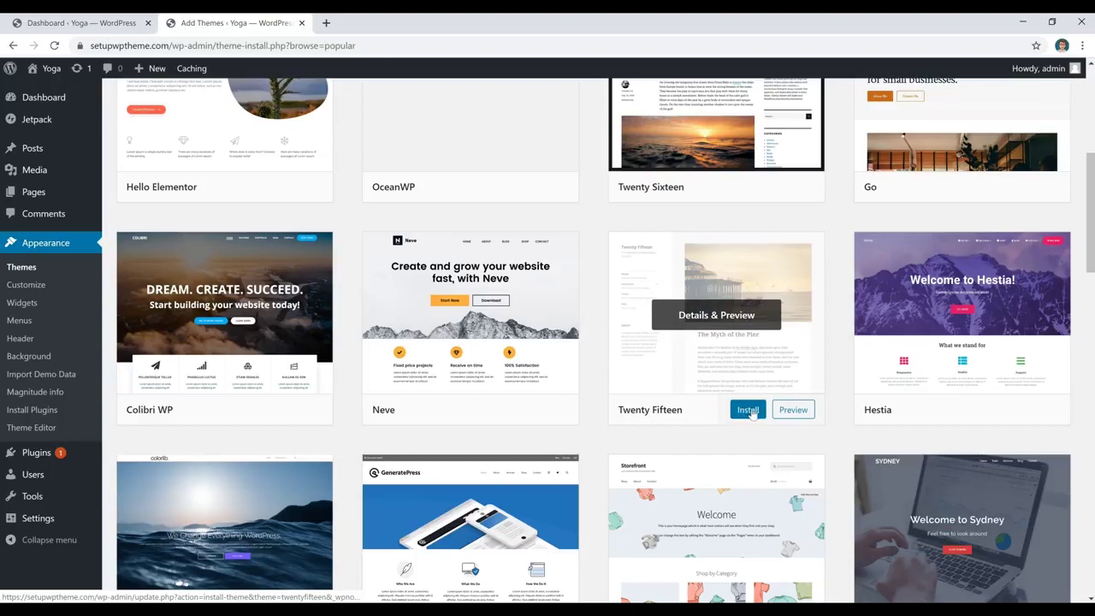
{"action": "scroll", "coordinate": [350, 265], "scroll_direction": "up", "scroll_amount": 5}
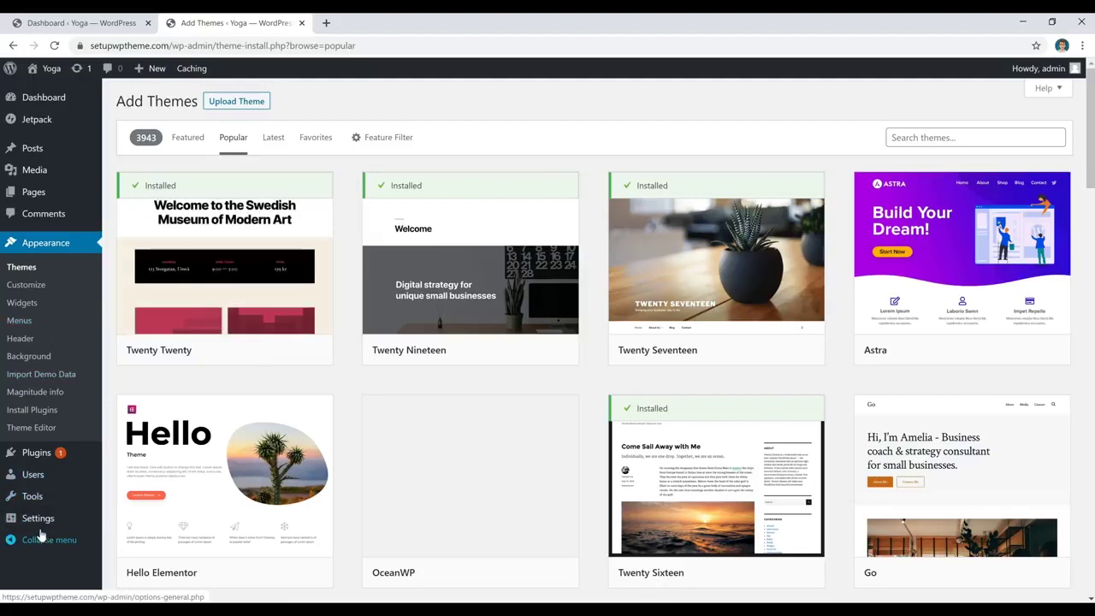
- Open the general site settings and review the site title, tagline, date format and time format options
{"action": "mouse_move", "coordinate": [39, 518]}
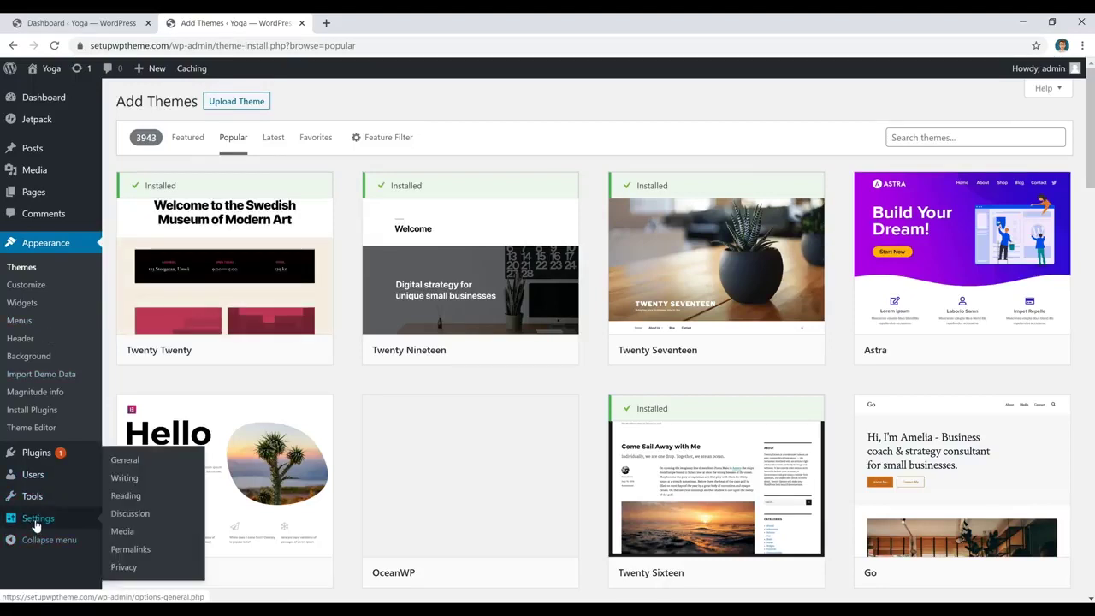
{"action": "left_click", "coordinate": [125, 460]}
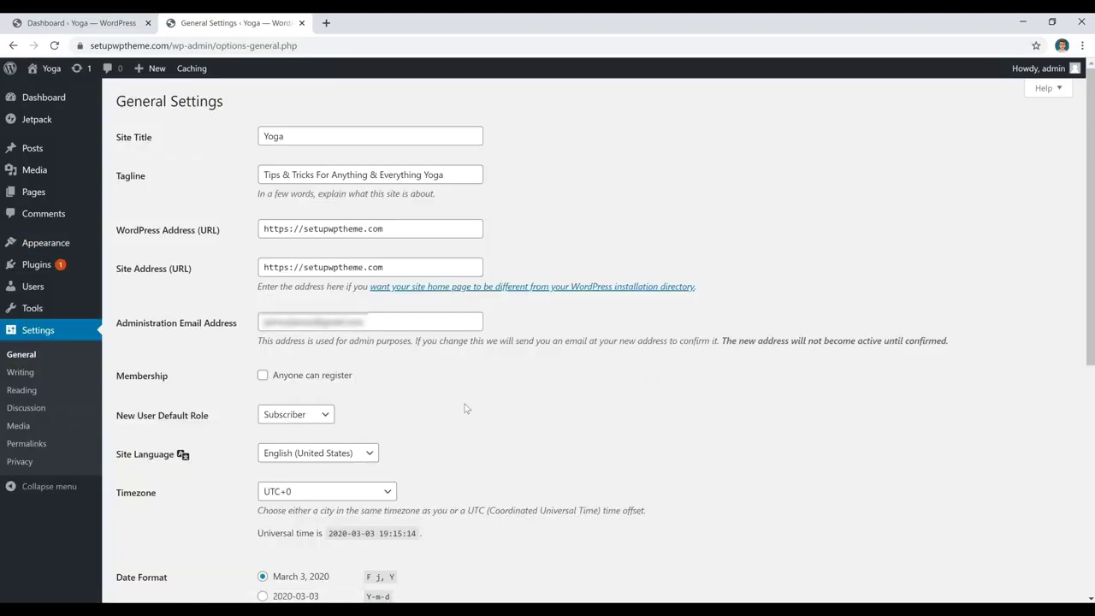
{"action": "left_click", "coordinate": [333, 137]}
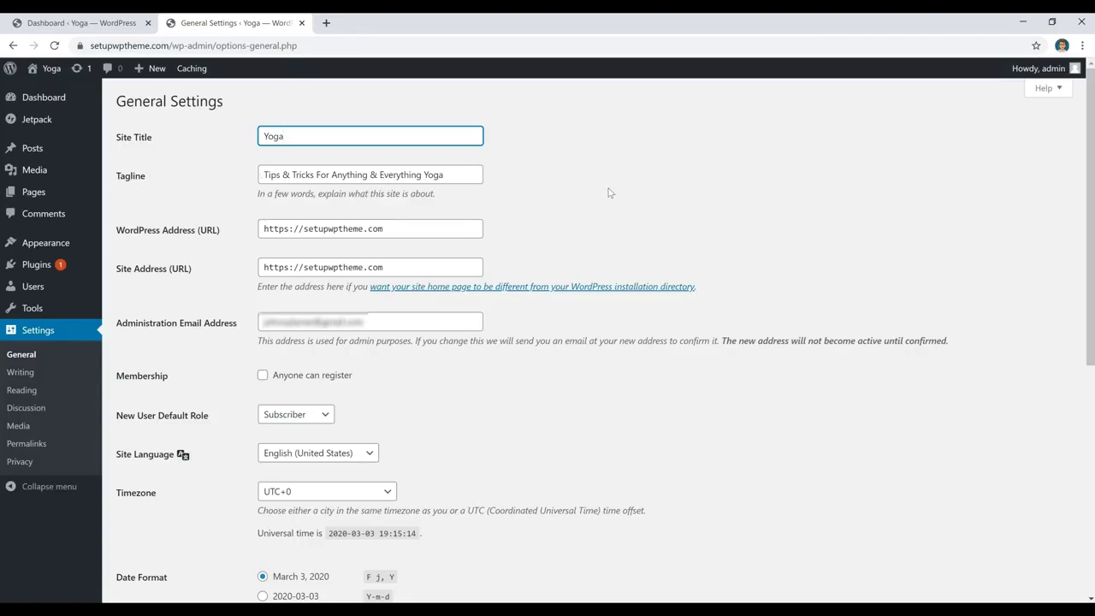
{"action": "scroll", "coordinate": [608, 192], "scroll_direction": "down", "scroll_amount": 5}
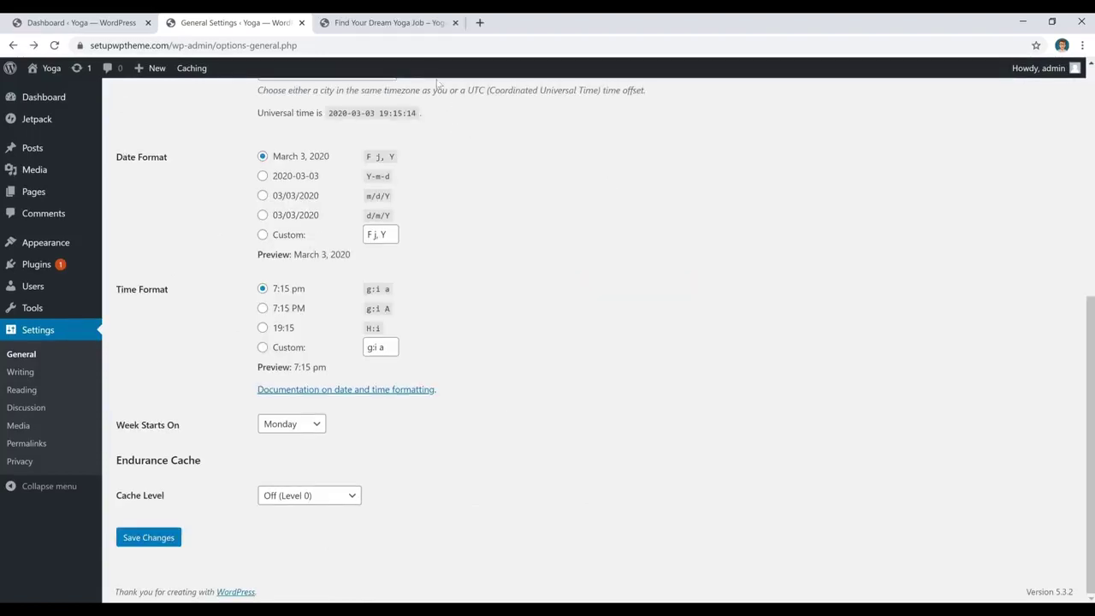
- Set the permalink structure to Post name, save it and check the address of the "Find Your Dream Yoga Job" post before and after
{"action": "left_click", "coordinate": [414, 25]}
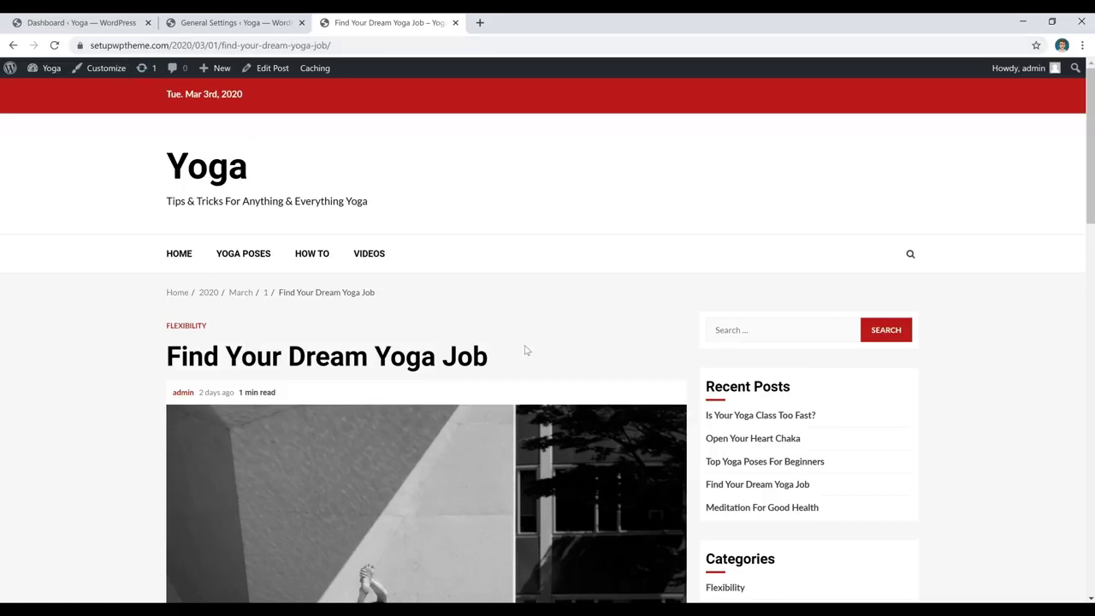
{"action": "left_click", "coordinate": [266, 28]}
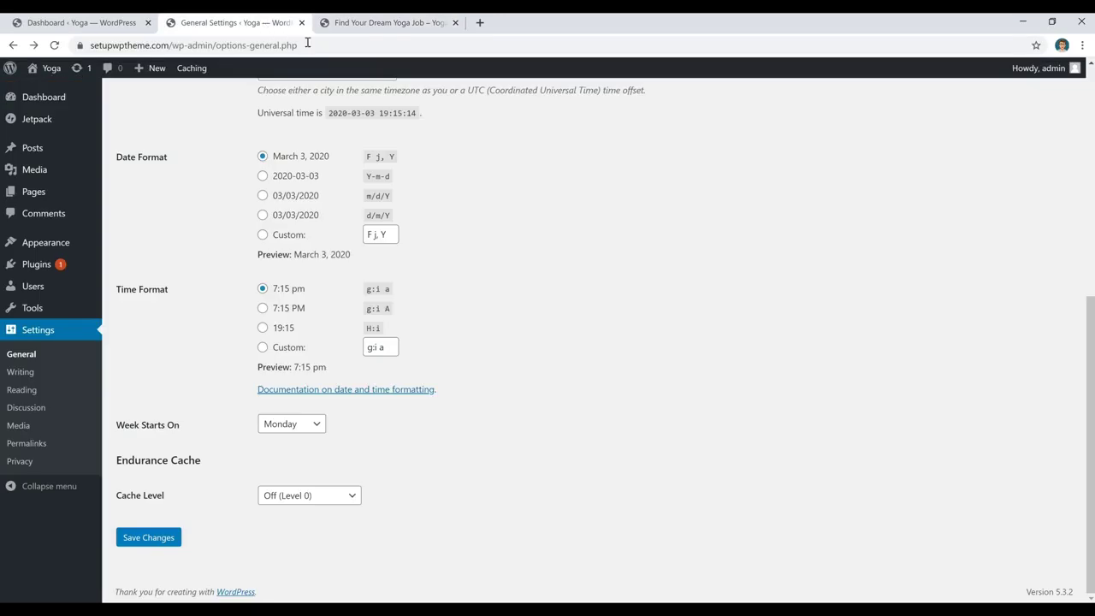
{"action": "left_click", "coordinate": [31, 445]}
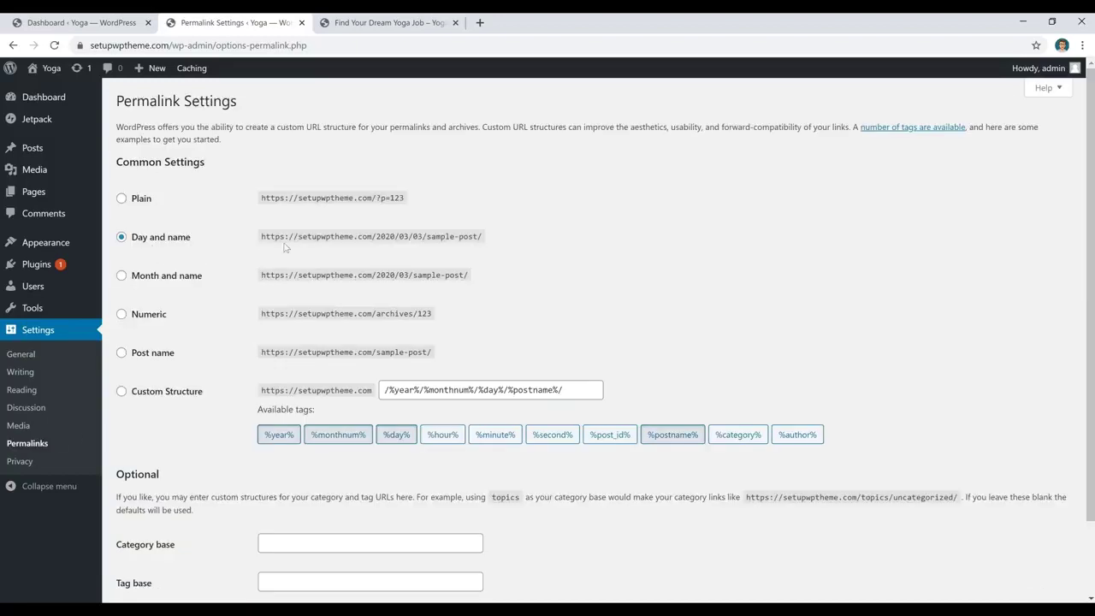
{"action": "left_click", "coordinate": [121, 353]}
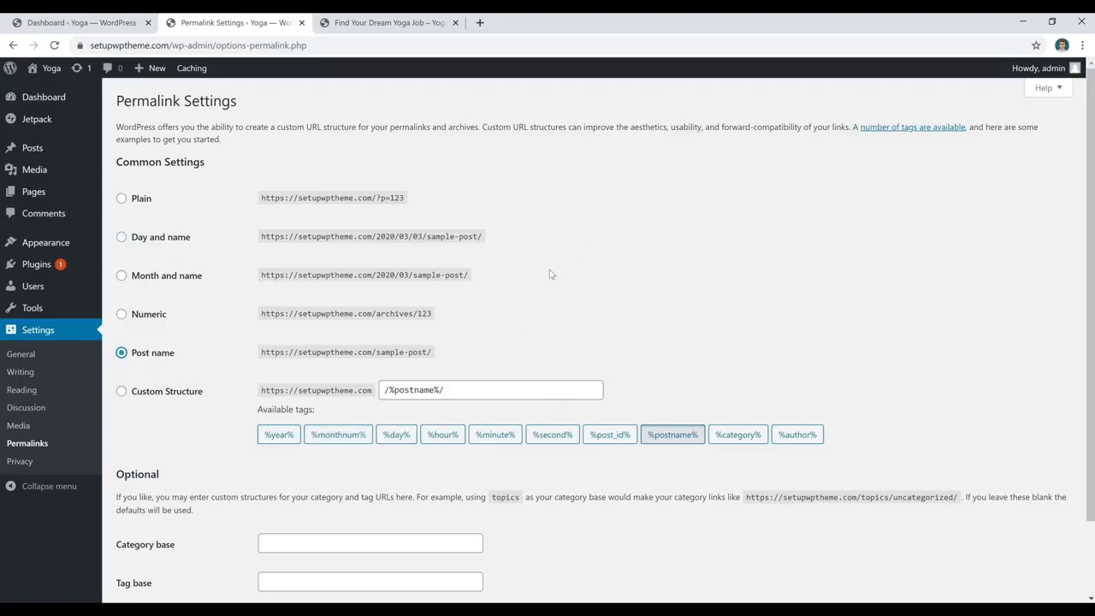
{"action": "scroll", "coordinate": [551, 274], "scroll_direction": "down", "scroll_amount": 1}
{"action": "left_click", "coordinate": [152, 538]}
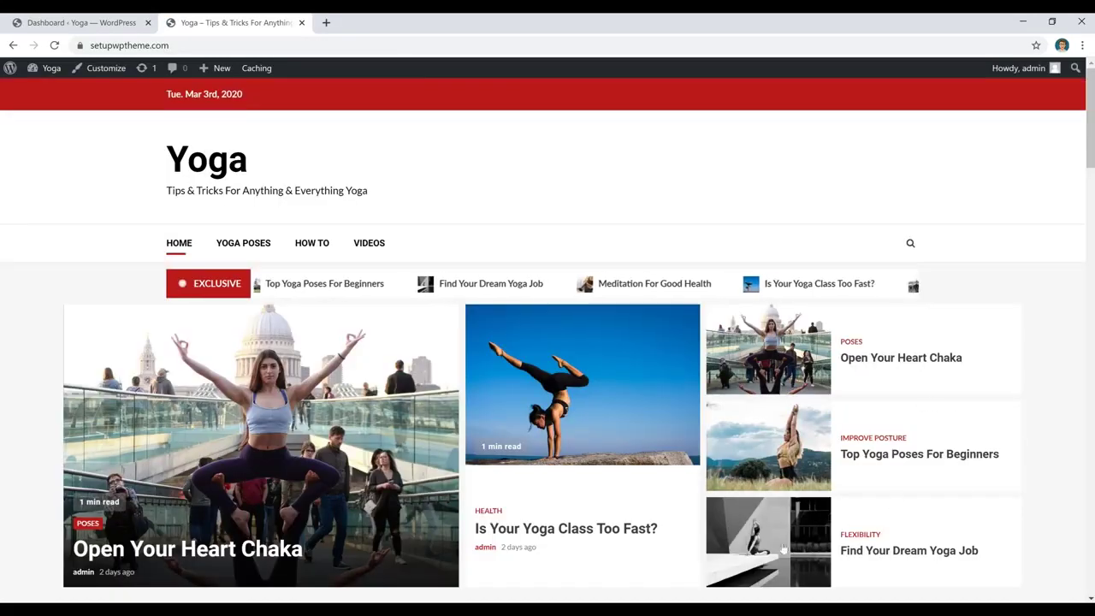
{"action": "left_click", "coordinate": [828, 561]}
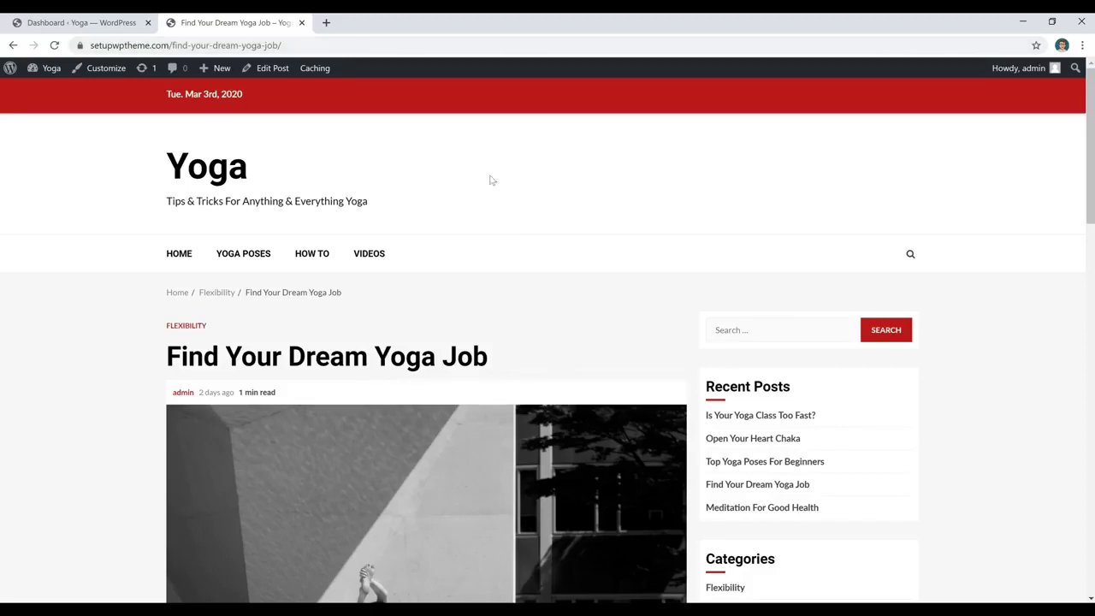
- Open the "Top Yoga Poses For Beginners" post for editing and a blank new post in a separate browser tab
{"action": "left_click", "coordinate": [111, 23]}
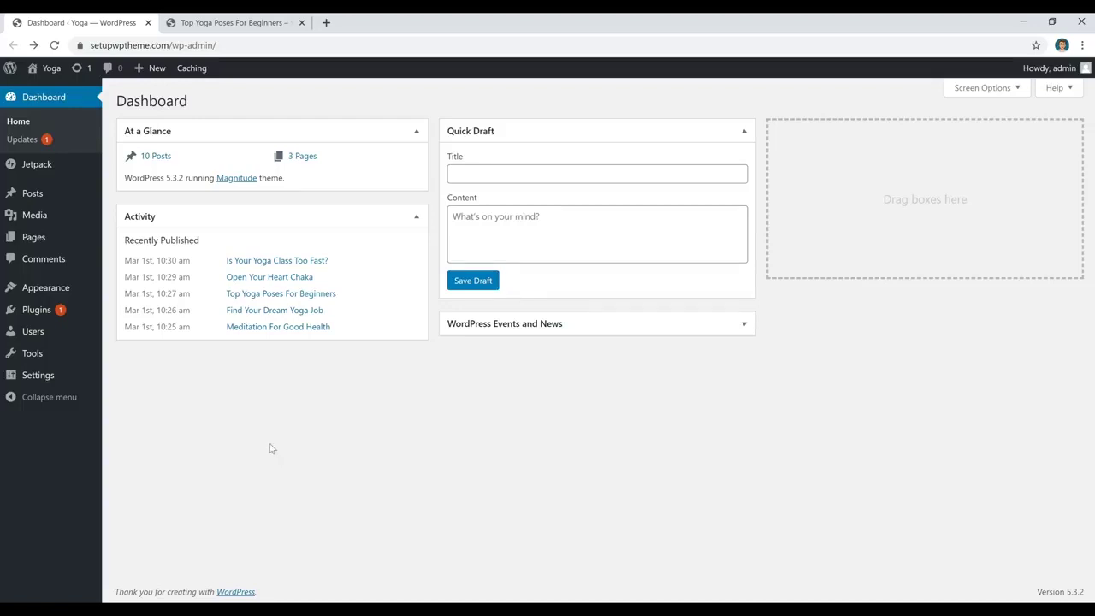
{"action": "mouse_move", "coordinate": [28, 195]}
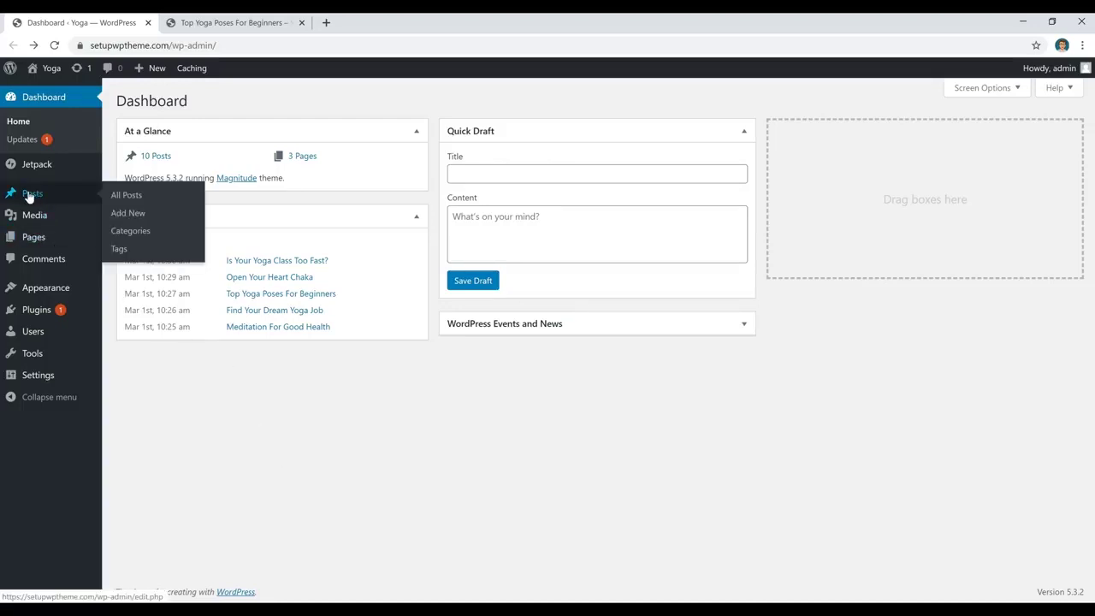
{"action": "left_click", "coordinate": [28, 195]}
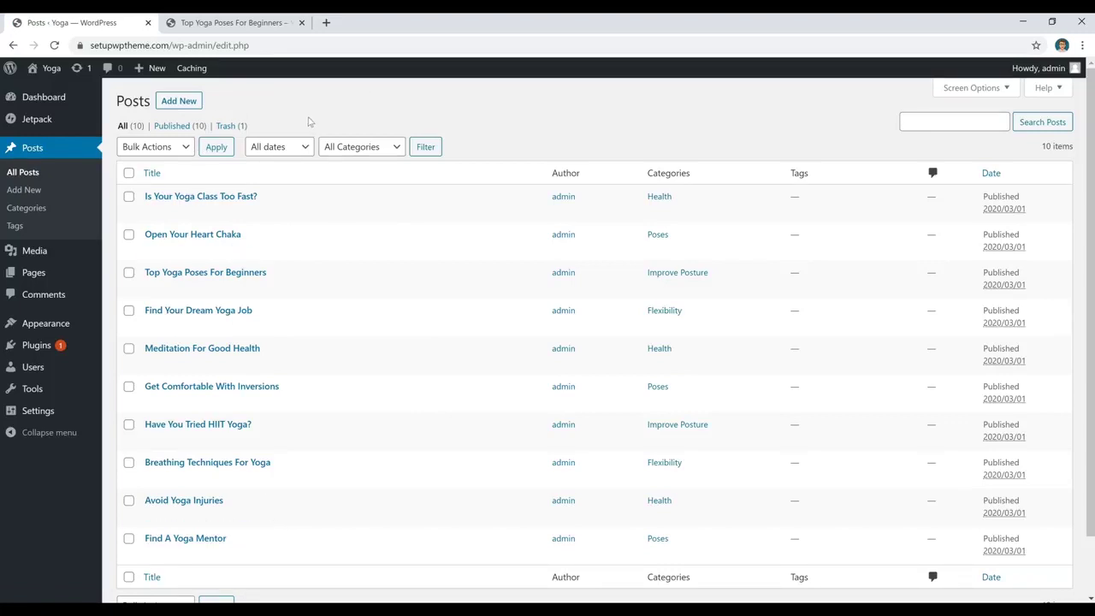
{"action": "left_click", "coordinate": [247, 274]}
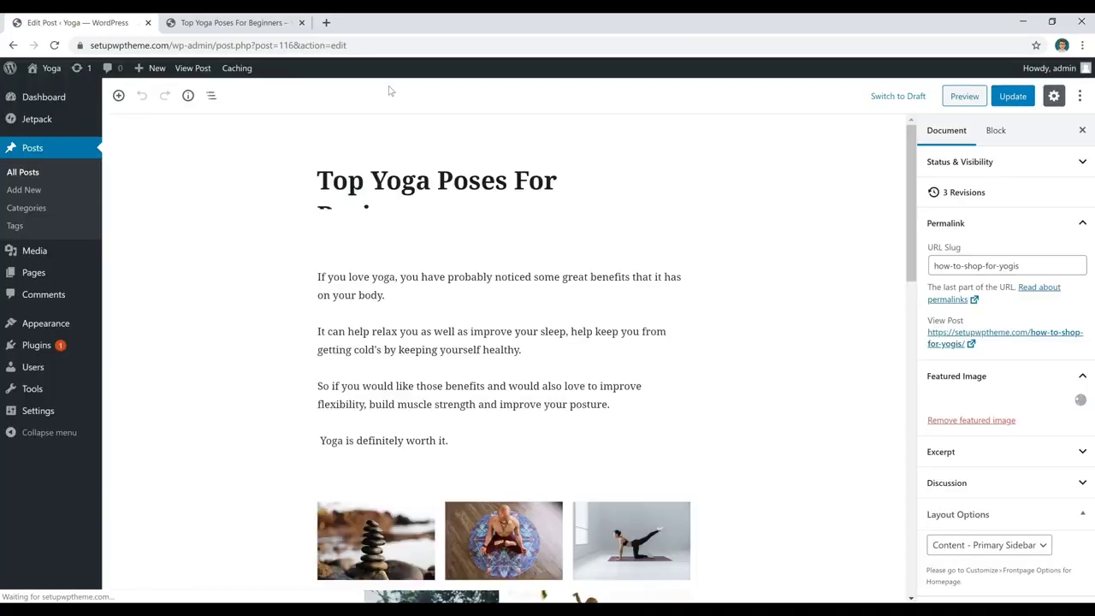
{"action": "middle_click", "coordinate": [24, 190]}
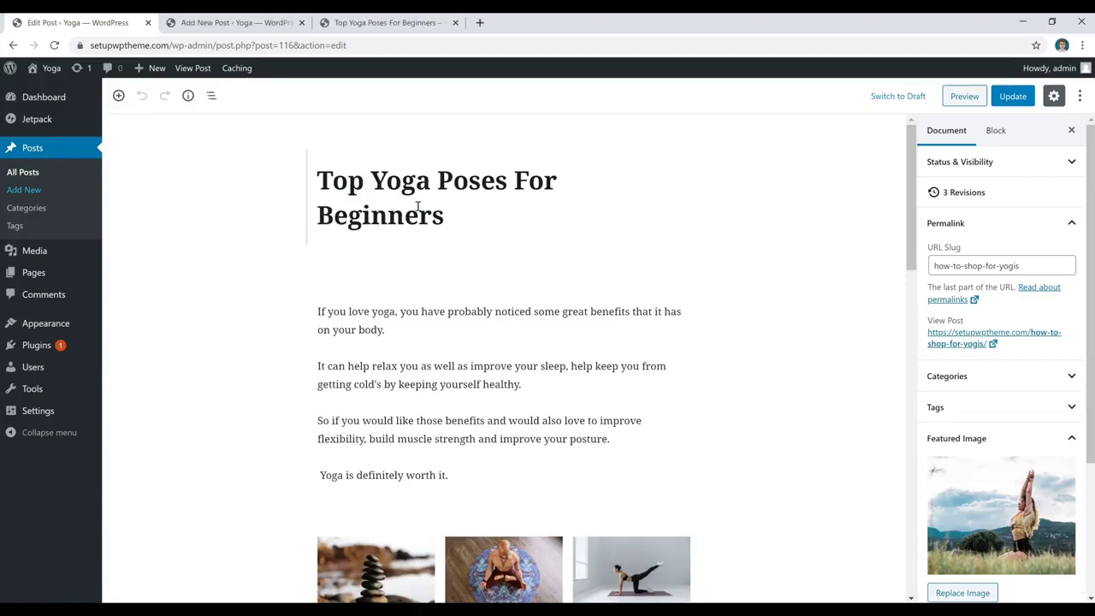
- Examine the post's text, gallery, table, cover, button and video blocks, and compare them with the blank new post
{"action": "scroll", "coordinate": [741, 245], "scroll_direction": "down", "scroll_amount": 2}
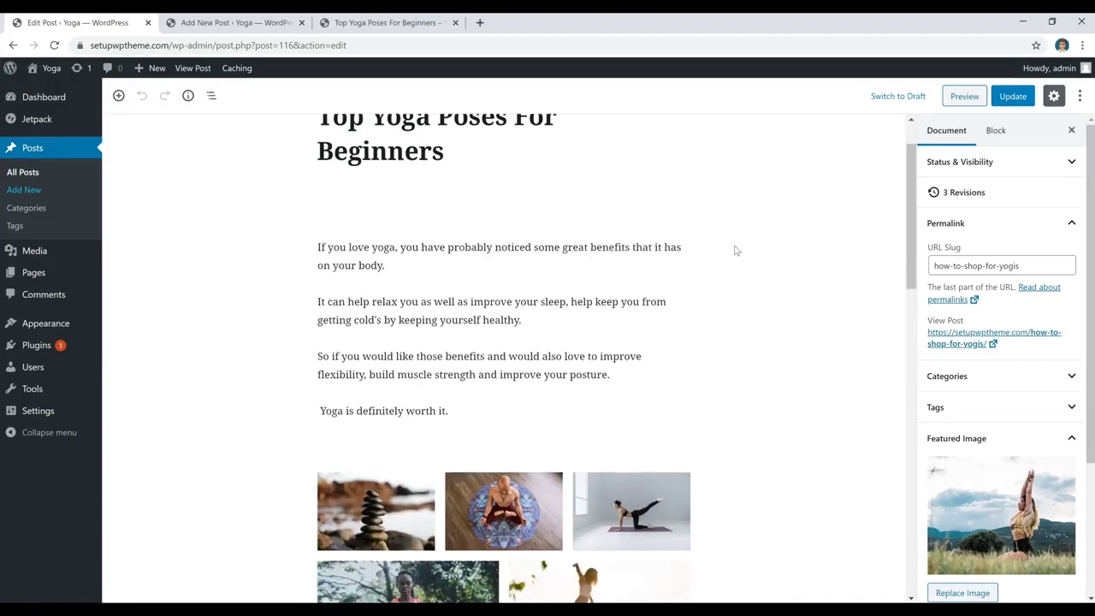
{"action": "scroll", "coordinate": [738, 245], "scroll_direction": "down", "scroll_amount": 3}
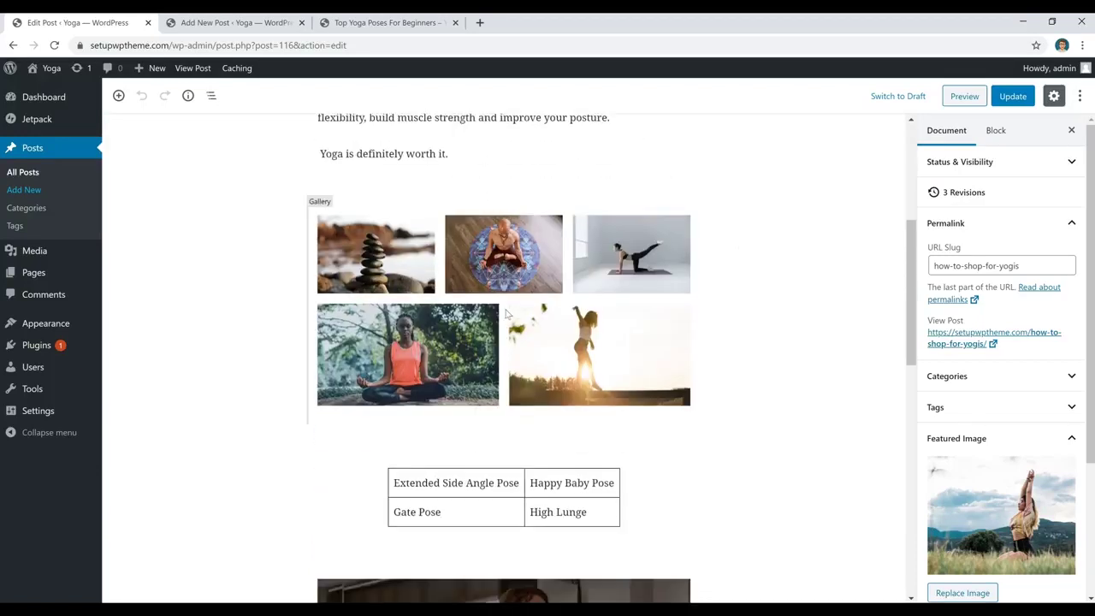
{"action": "scroll", "coordinate": [509, 315], "scroll_direction": "down", "scroll_amount": 3}
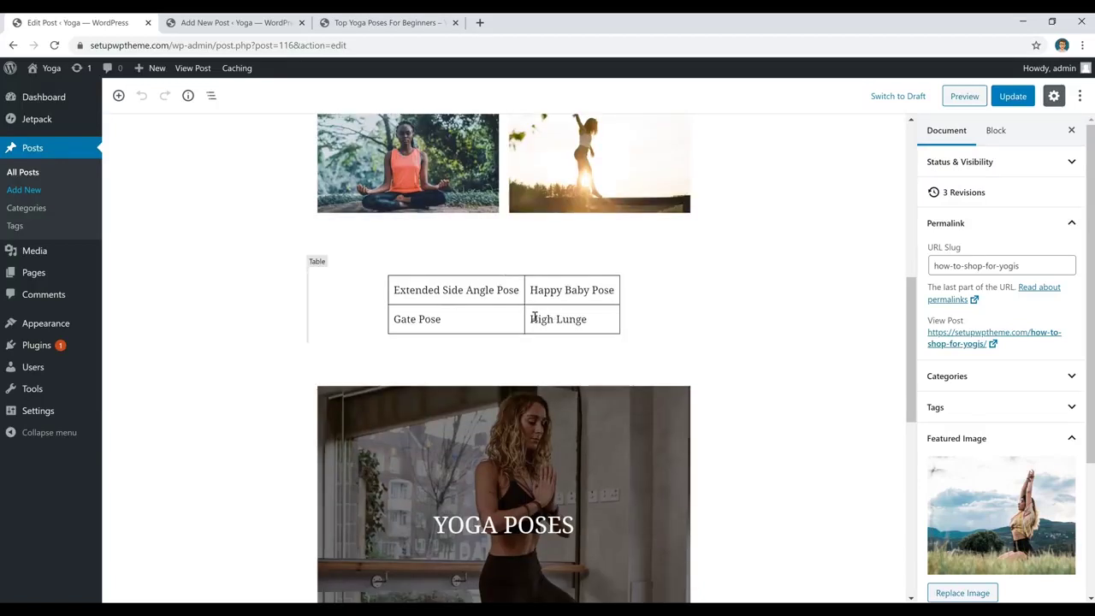
{"action": "scroll", "coordinate": [549, 318], "scroll_direction": "down", "scroll_amount": 3}
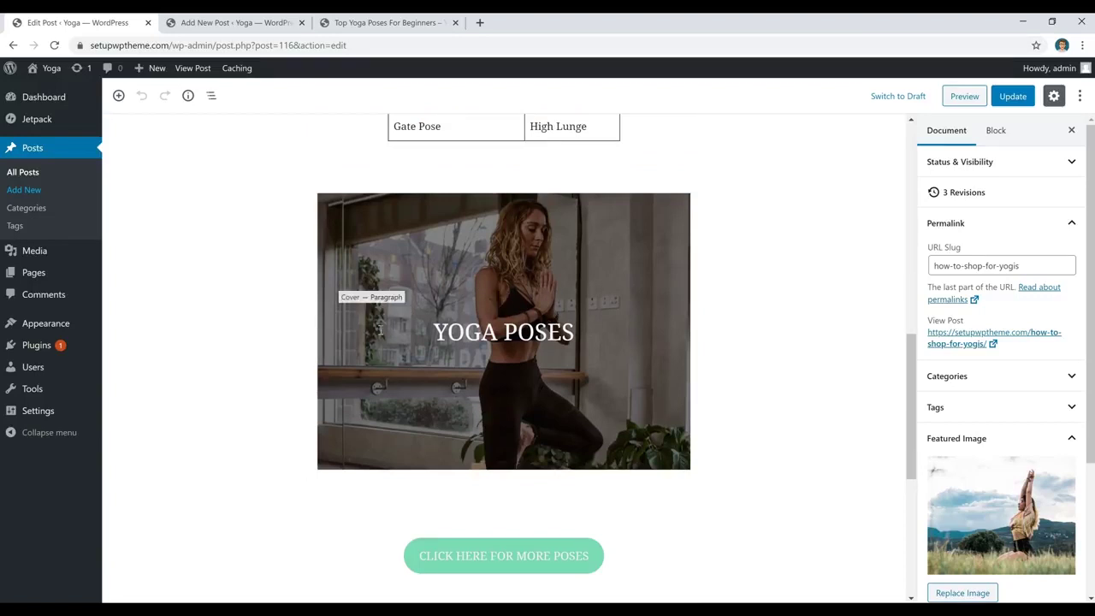
{"action": "scroll", "coordinate": [282, 298], "scroll_direction": "down", "scroll_amount": 5}
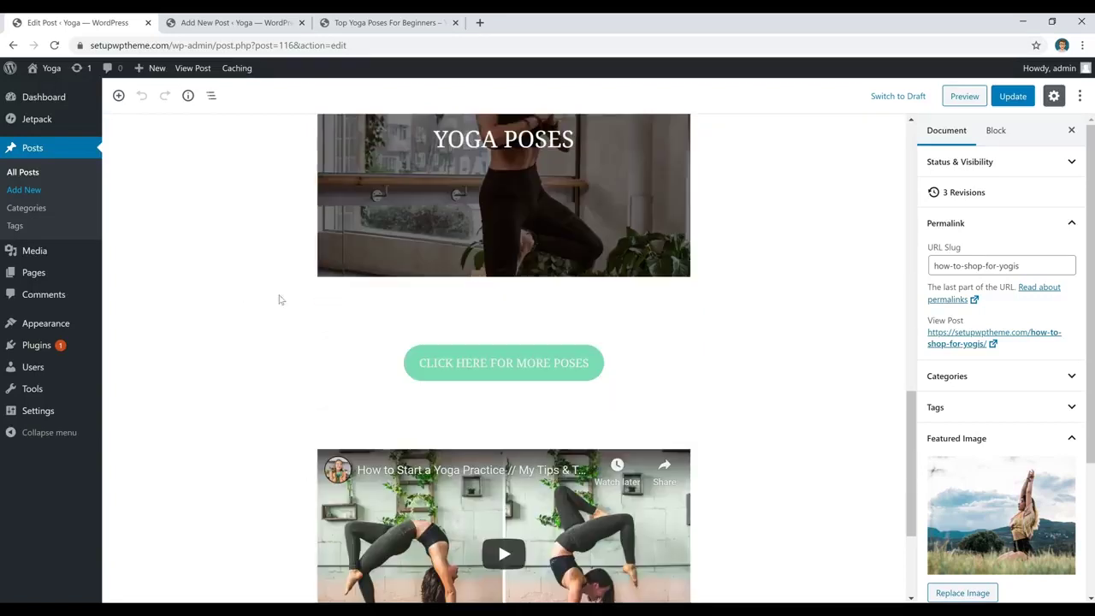
{"action": "scroll", "coordinate": [495, 325], "scroll_direction": "down", "scroll_amount": 1}
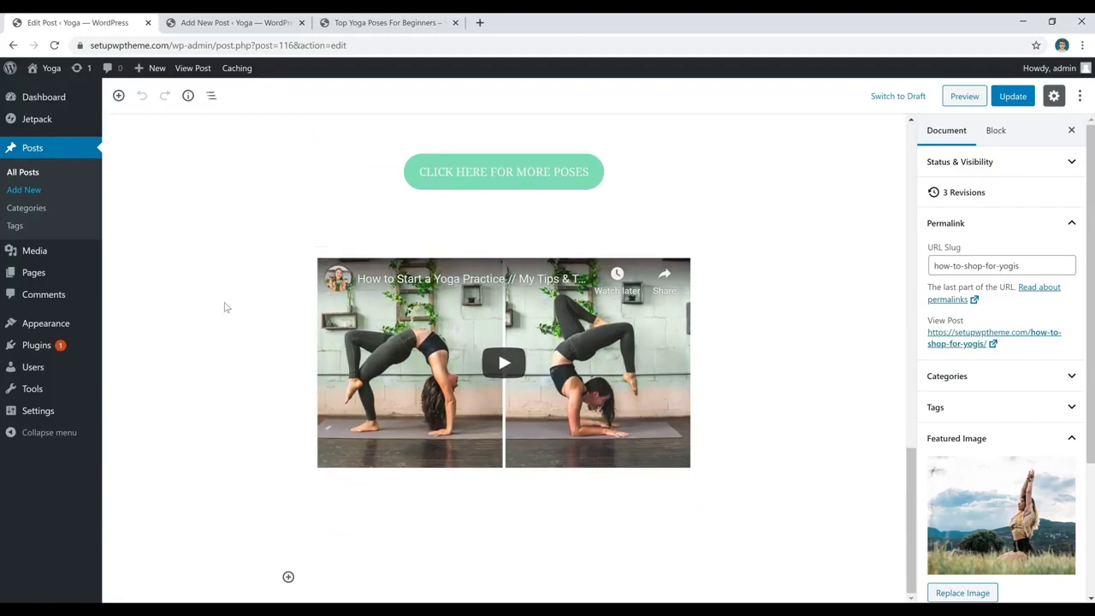
{"action": "left_click", "coordinate": [248, 24]}
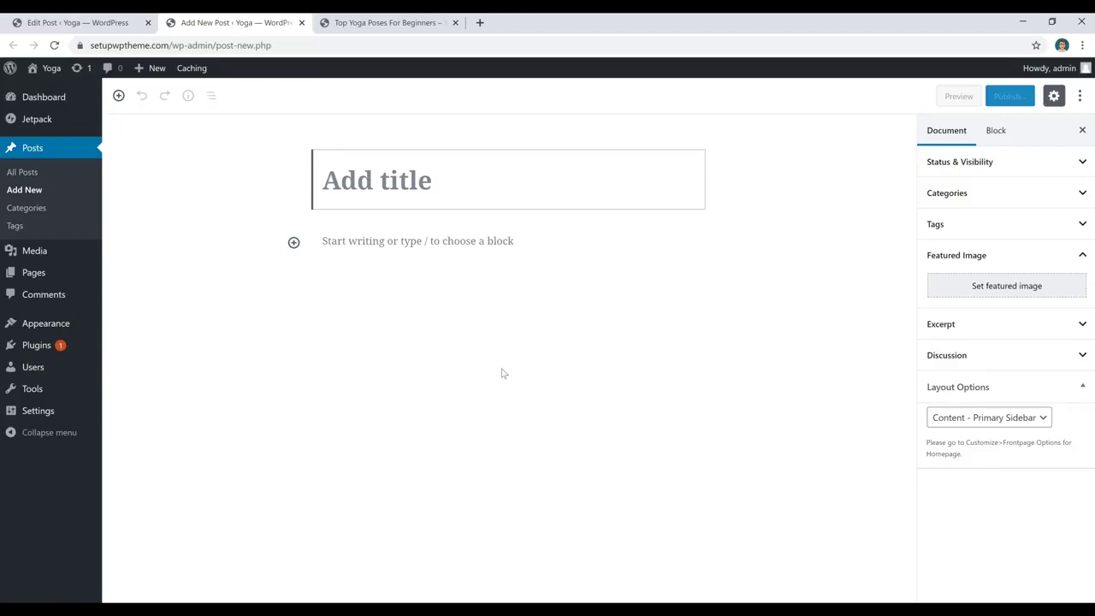
{"action": "left_click", "coordinate": [86, 23]}
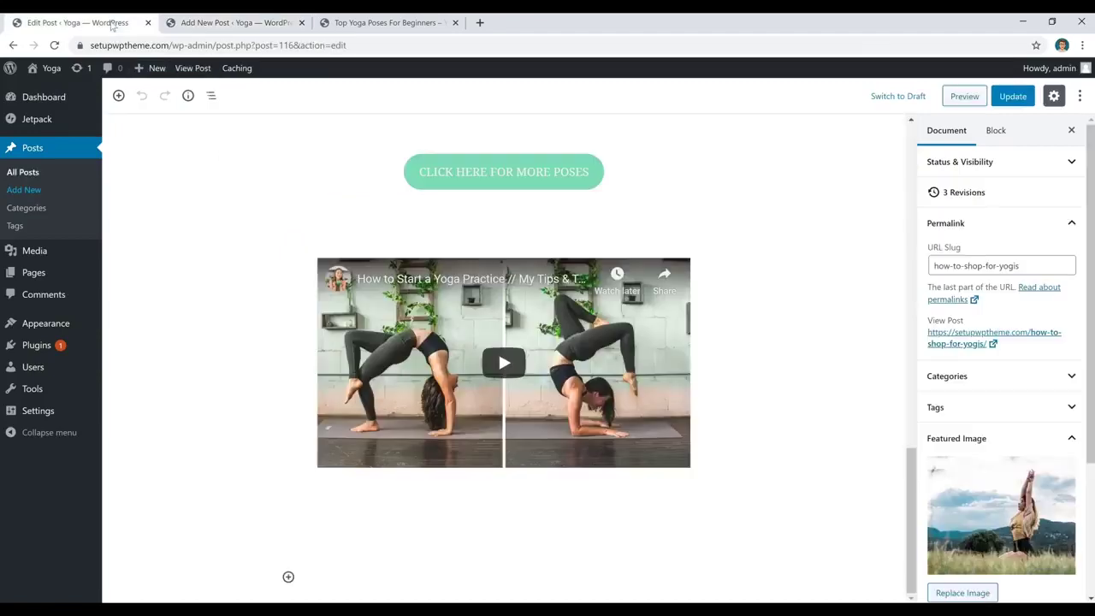
- Insert a paragraph reading "gdfhdhdhdf" above the post's opening paragraph and remove it again
{"action": "scroll", "coordinate": [834, 346], "scroll_direction": "up", "scroll_amount": 15}
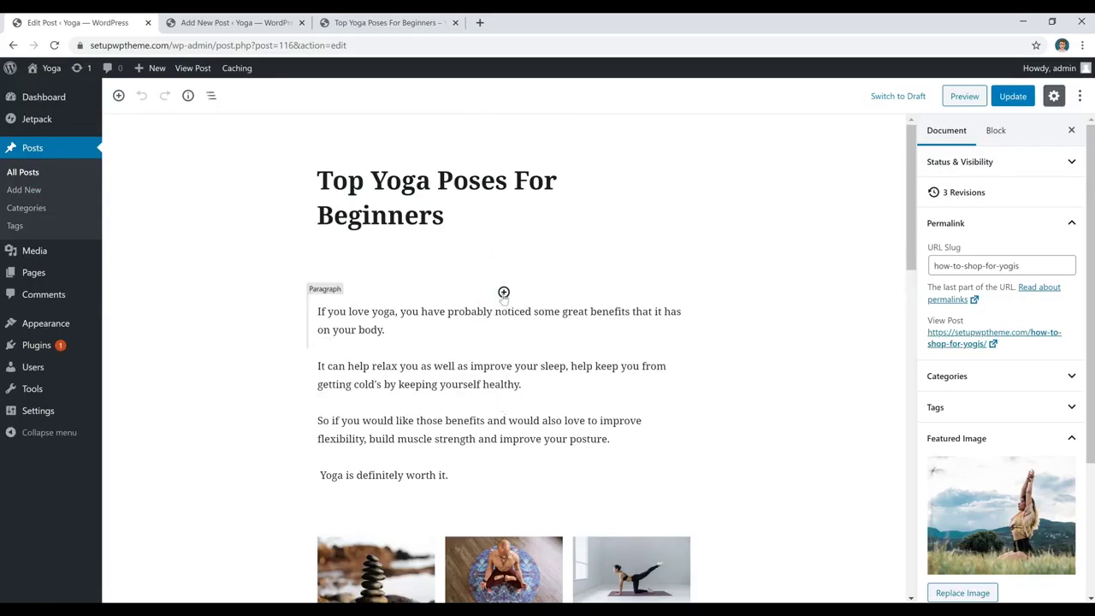
{"action": "left_click", "coordinate": [504, 293]}
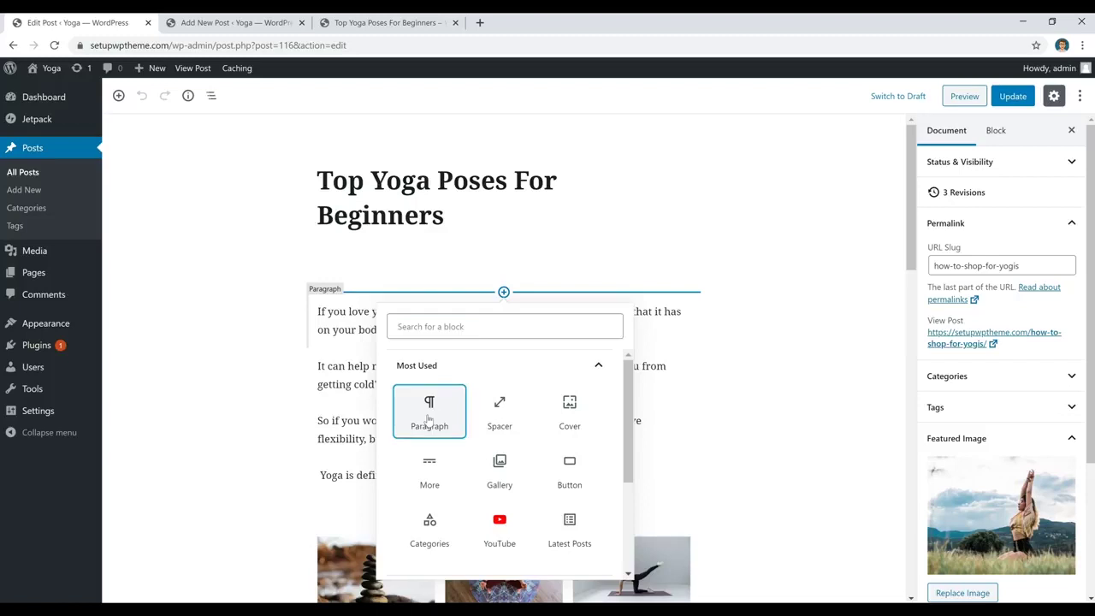
{"action": "left_click", "coordinate": [430, 414]}
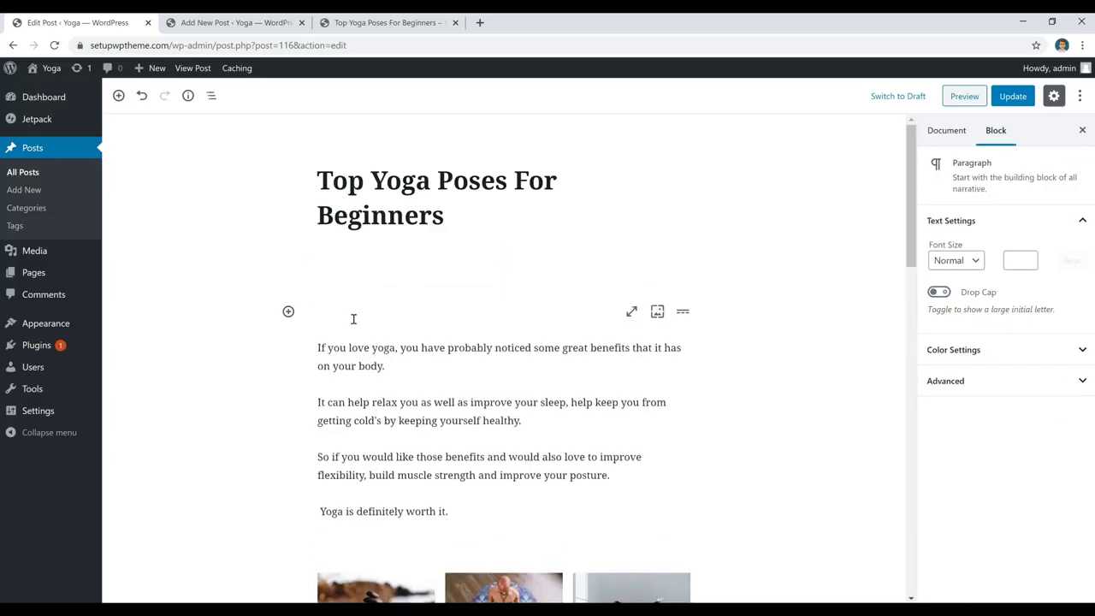
{"action": "type", "text": "gdfhdhdhdf"}
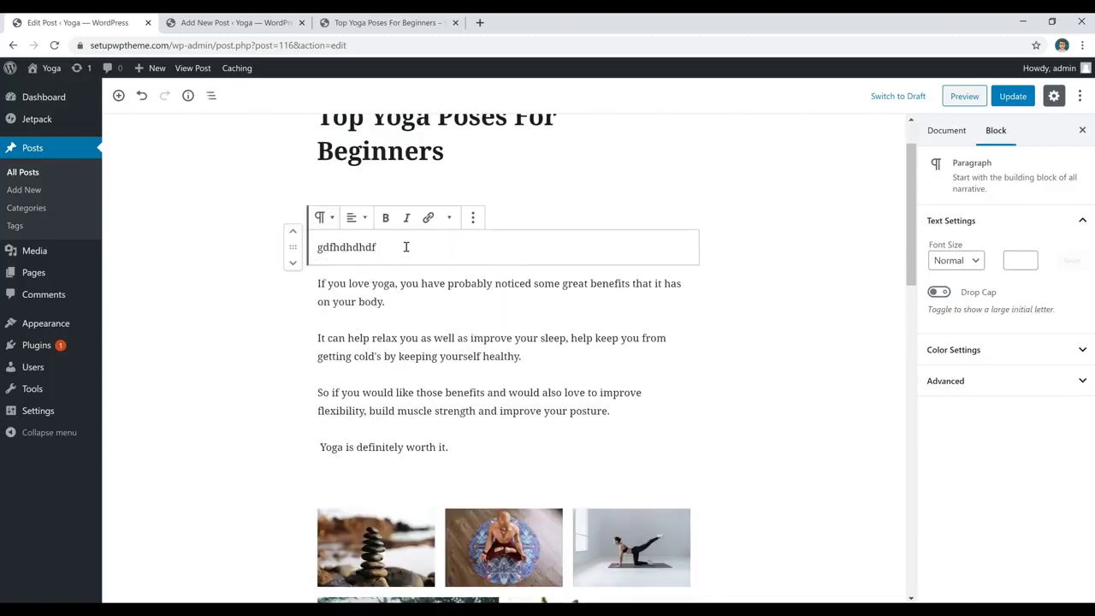
{"action": "left_click_drag", "start_coordinate": [408, 244], "coordinate": [208, 259]}
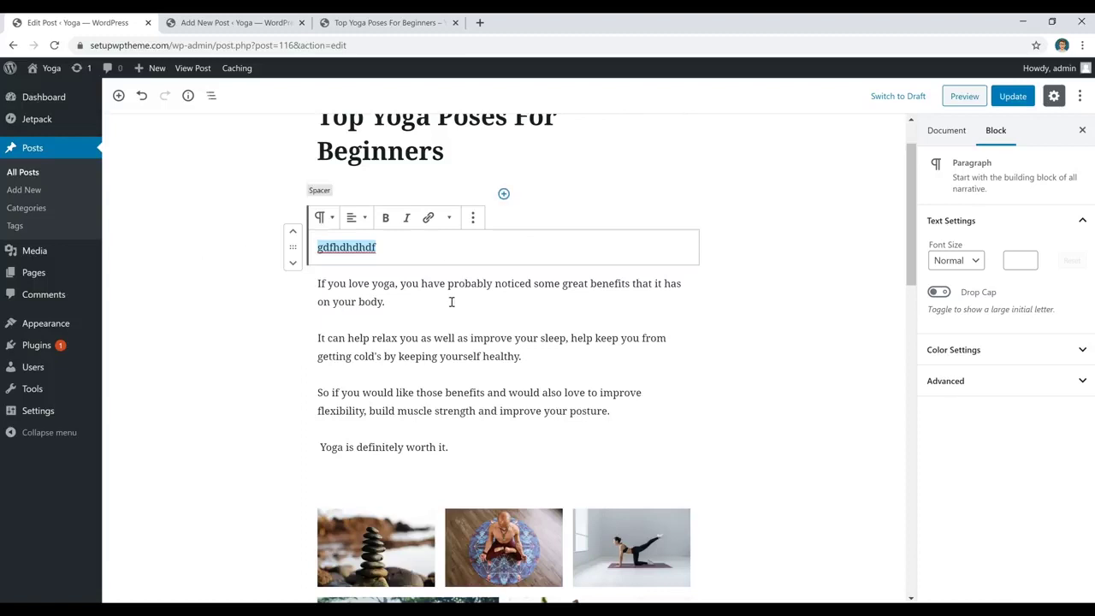
{"action": "key", "text": "BackSpace"}
{"action": "left_click", "coordinate": [409, 293]}
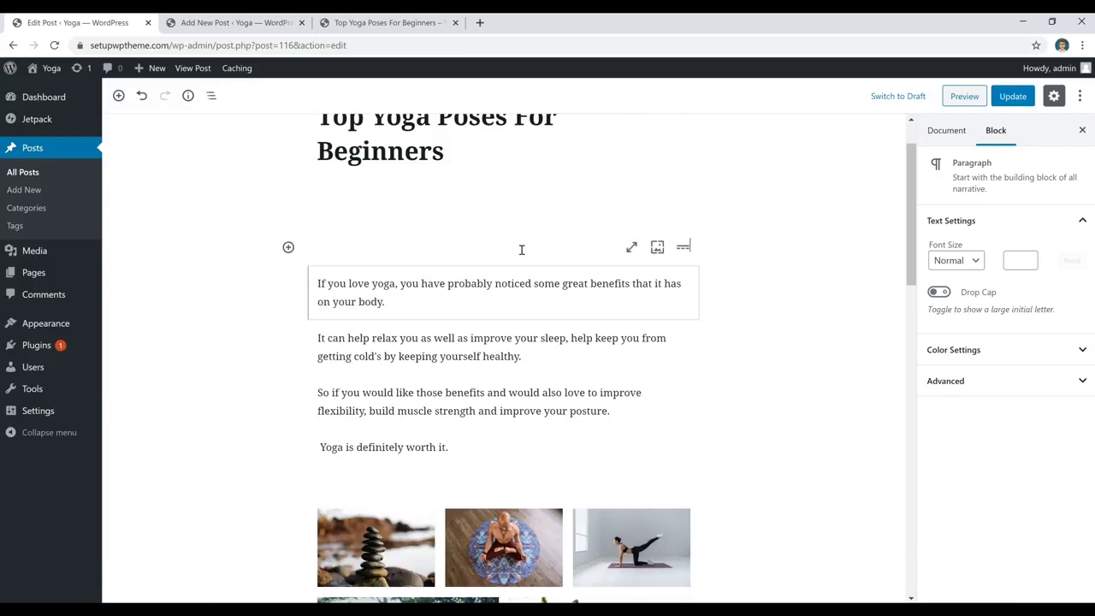
{"action": "left_click", "coordinate": [536, 251]}
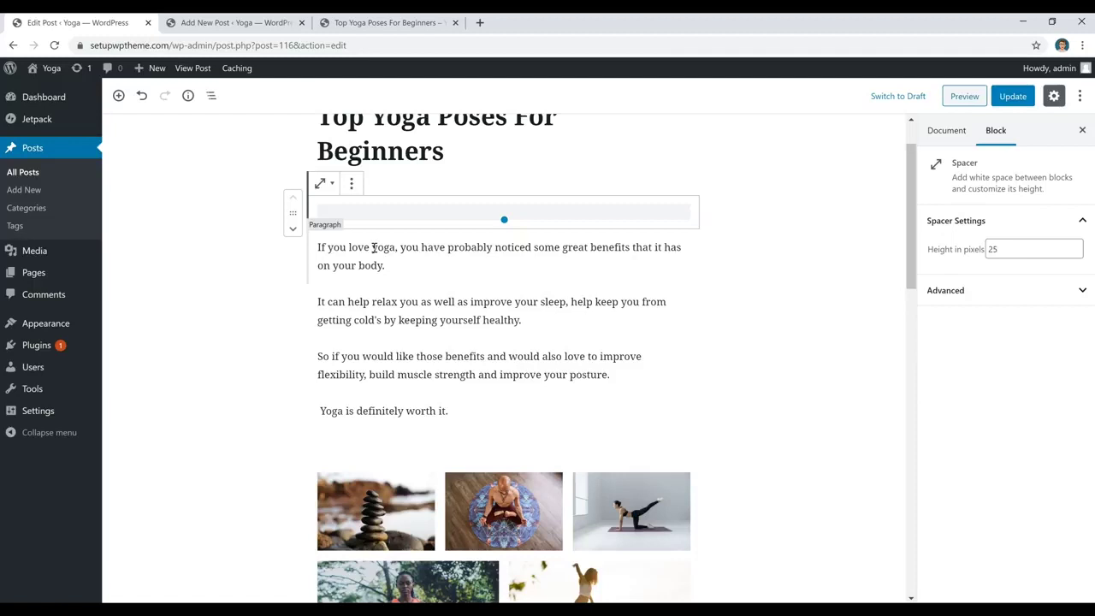
- Make "If you love yoga" bold in the opening paragraph and remove the bold formatting again
{"action": "left_click", "coordinate": [412, 261]}
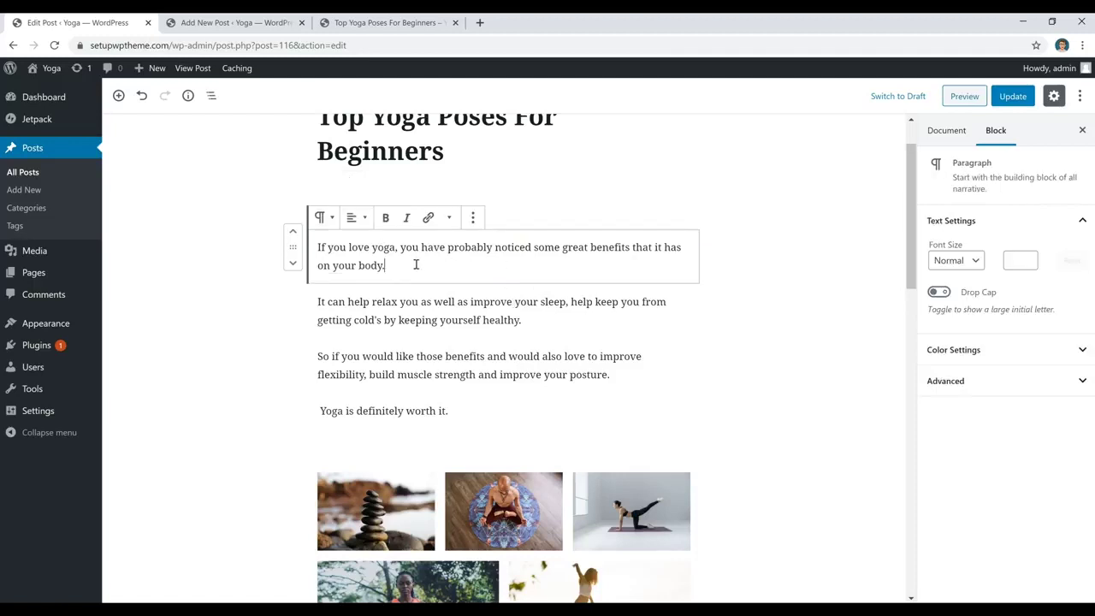
{"action": "left_click_drag", "start_coordinate": [396, 247], "coordinate": [328, 253]}
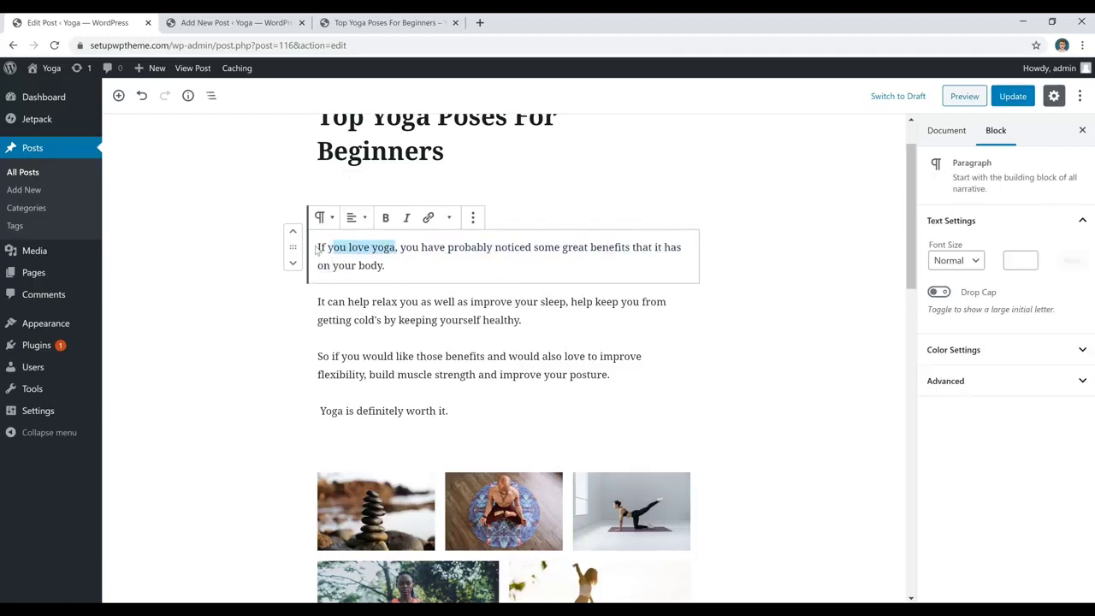
{"action": "left_click", "coordinate": [315, 247], "text": "shift"}
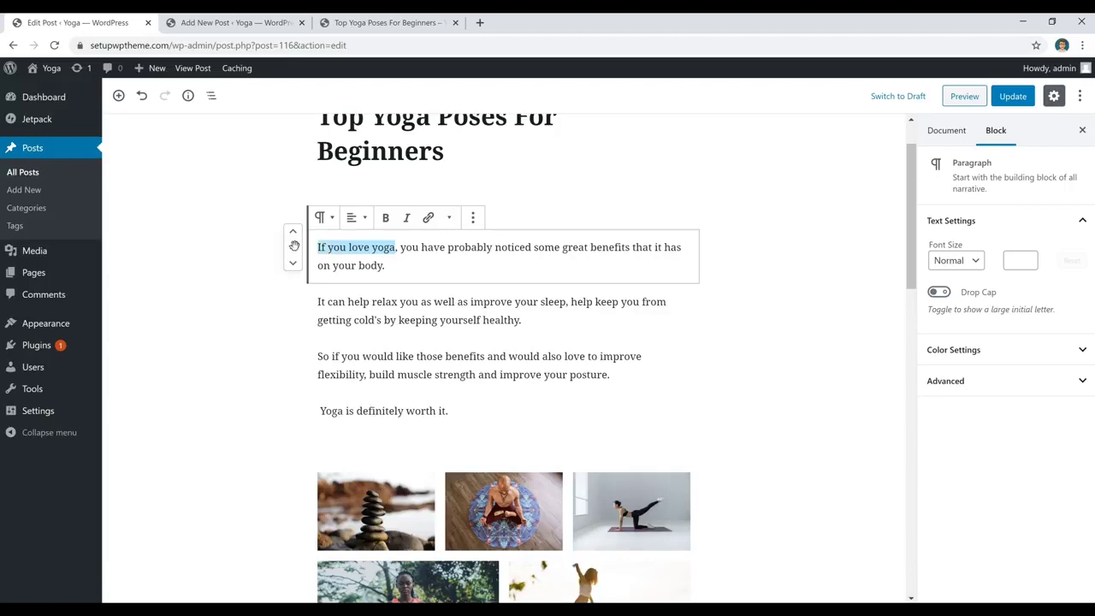
{"action": "left_click", "coordinate": [386, 218]}
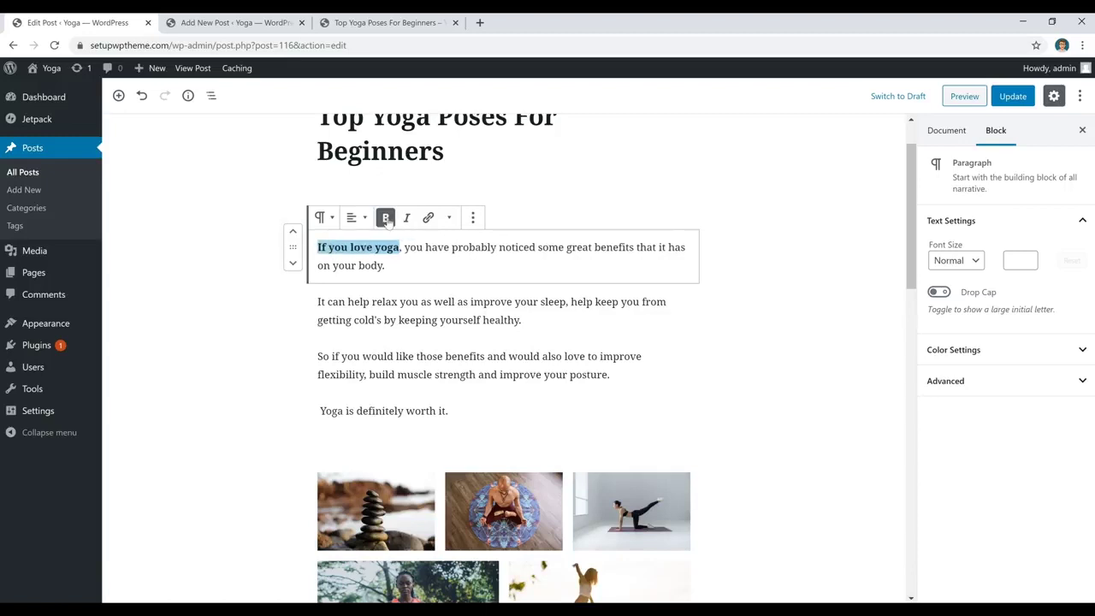
{"action": "left_click", "coordinate": [386, 219]}
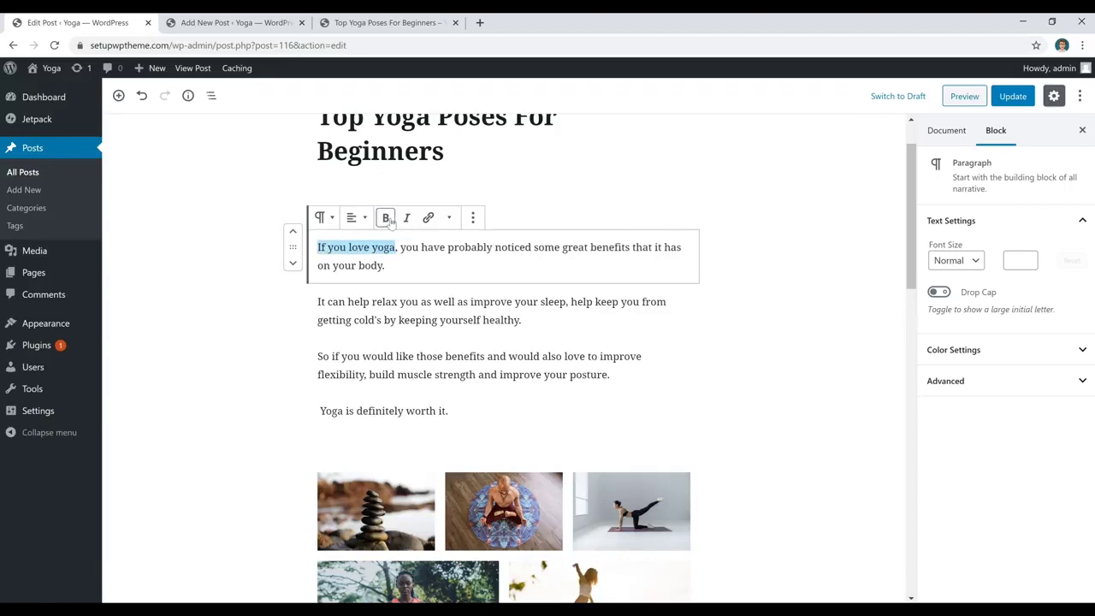
- Center-align the opening paragraph and return it to left alignment
{"action": "triple_click", "coordinate": [406, 269]}
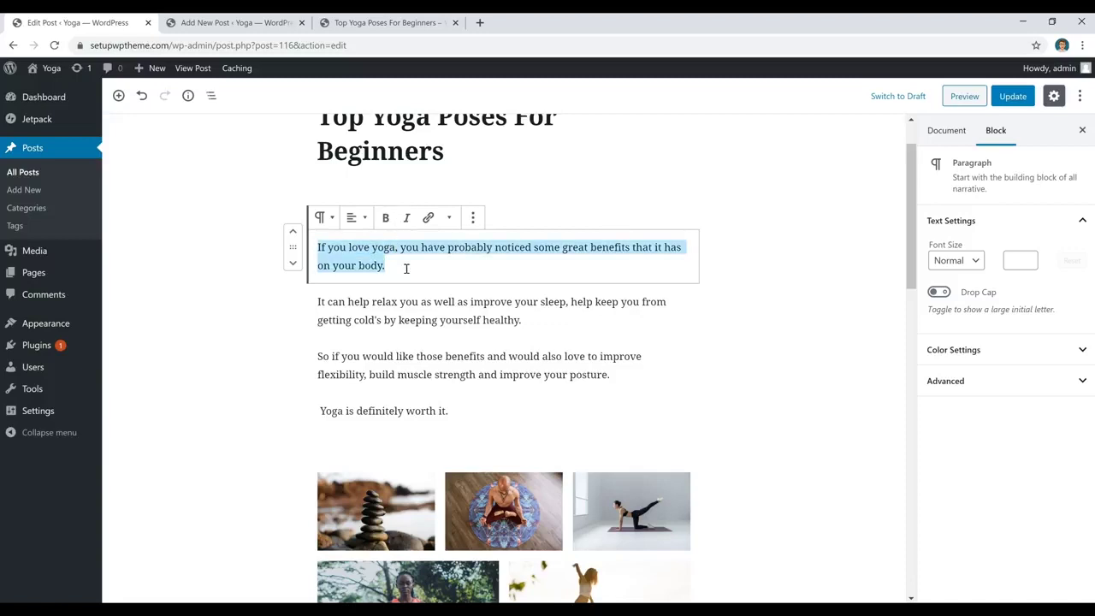
{"action": "left_click", "coordinate": [358, 217]}
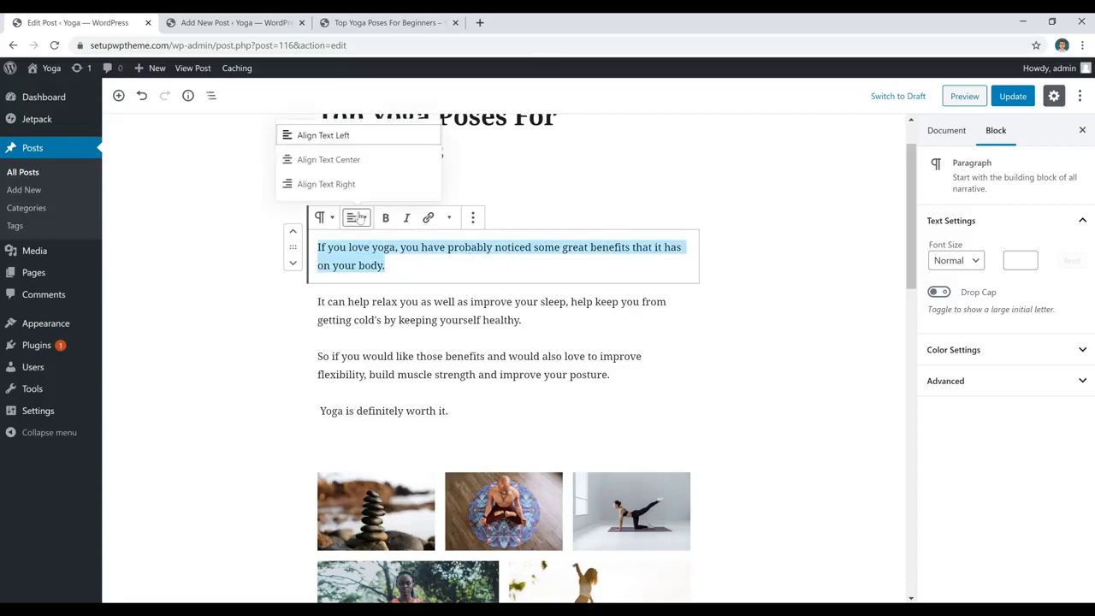
{"action": "left_click", "coordinate": [354, 163]}
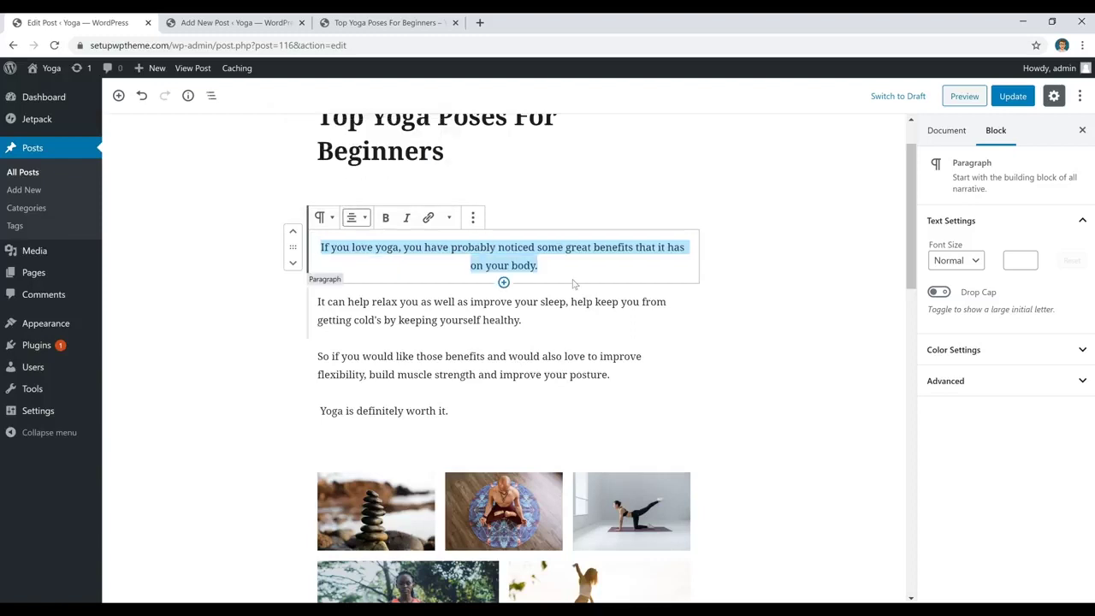
{"action": "left_click", "coordinate": [358, 217]}
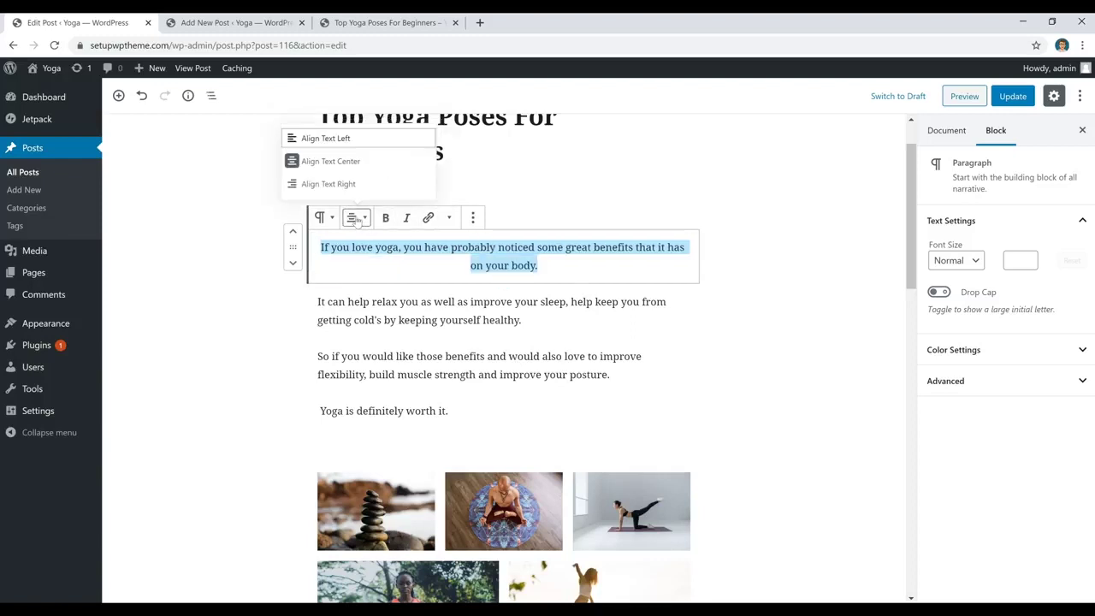
{"action": "left_click", "coordinate": [347, 135]}
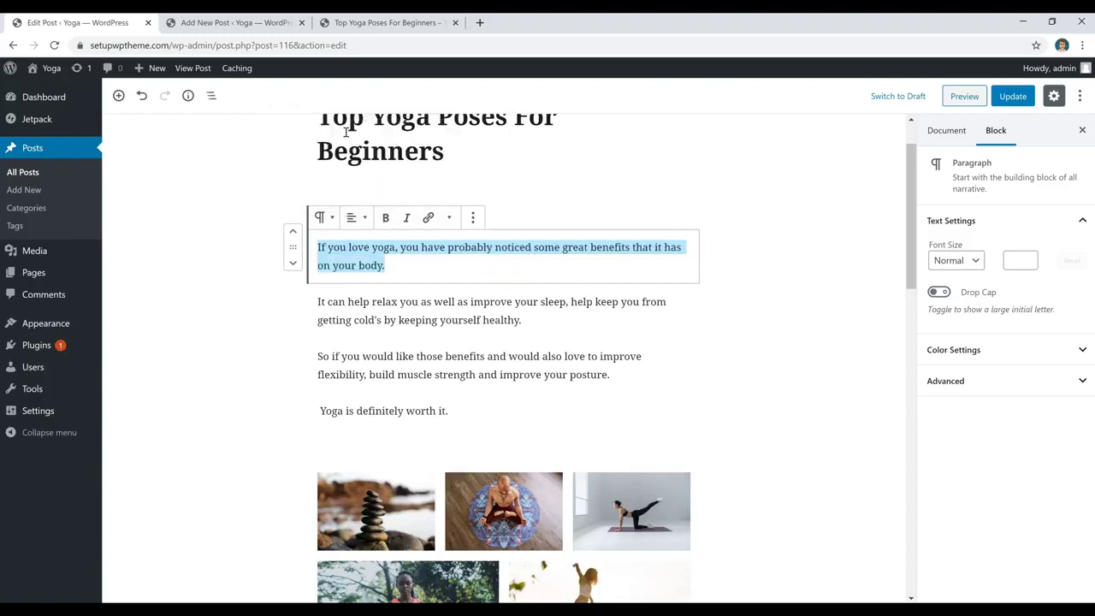
{"action": "left_click", "coordinate": [439, 269]}
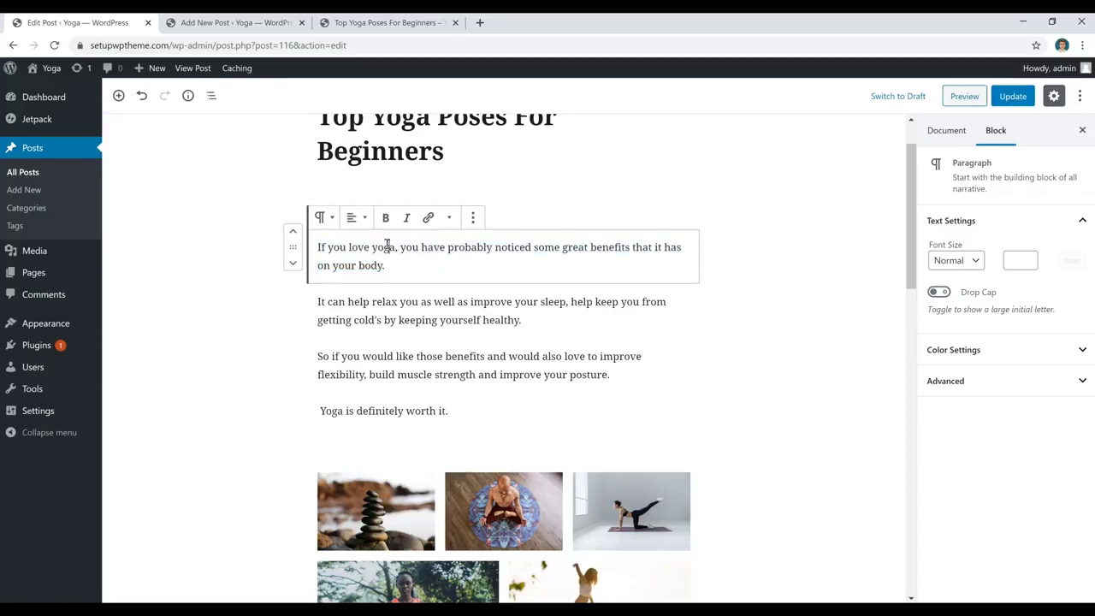
- Link the words "love yoga" in the opening paragraph to the published post's address, setupwptheme.com/how-to-shop-for-yogis/, copied from its browser tab
{"action": "left_click_drag", "start_coordinate": [395, 247], "coordinate": [359, 253]}
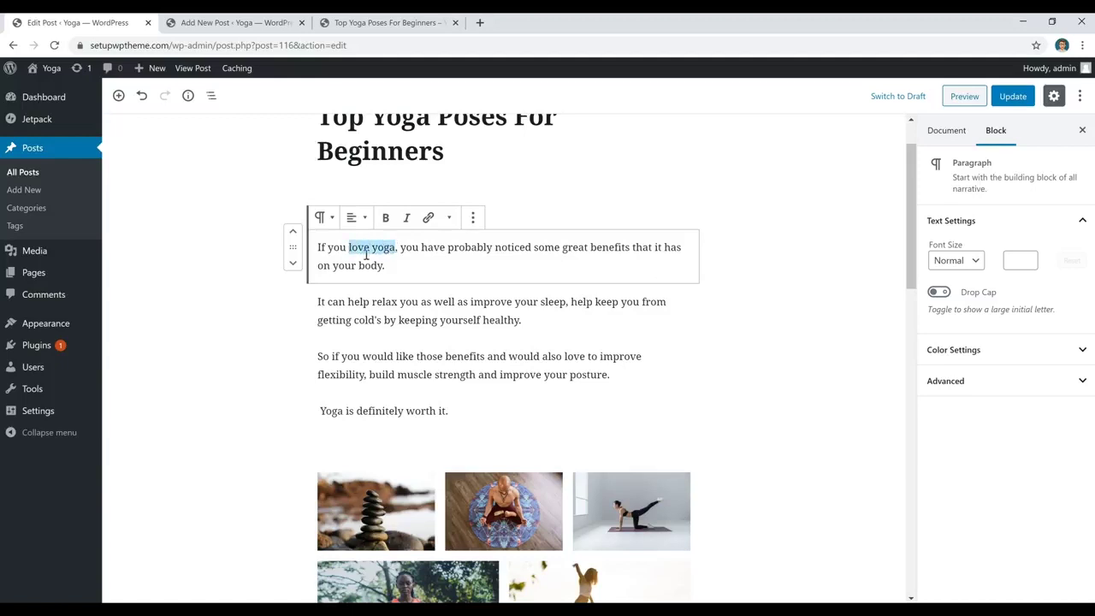
{"action": "left_click", "coordinate": [429, 221]}
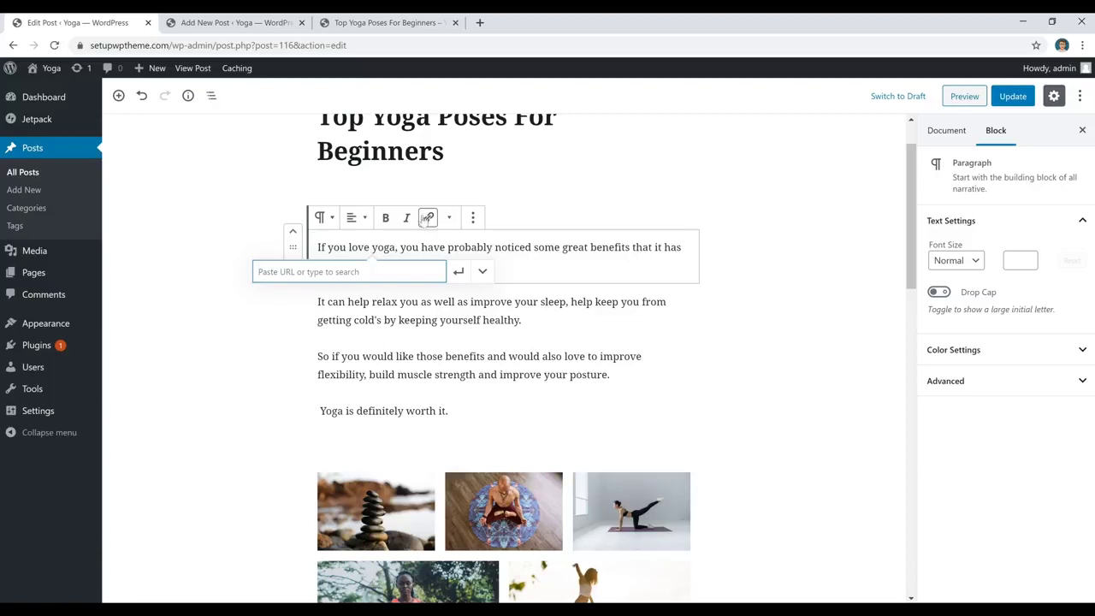
{"action": "left_click", "coordinate": [384, 25]}
{"action": "left_click", "coordinate": [247, 48]}
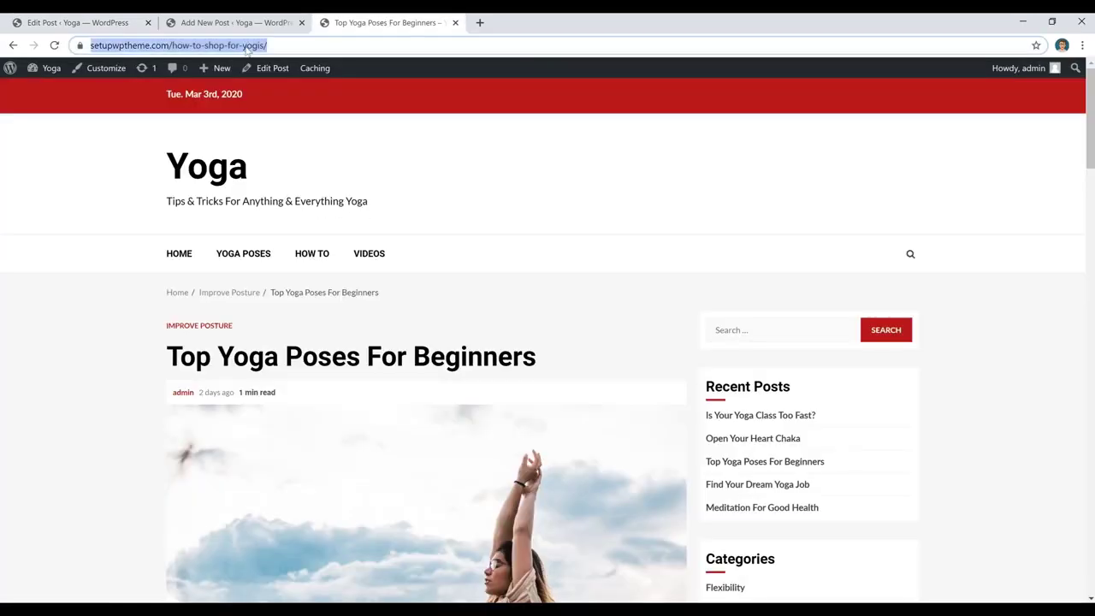
{"action": "right_click", "coordinate": [247, 50]}
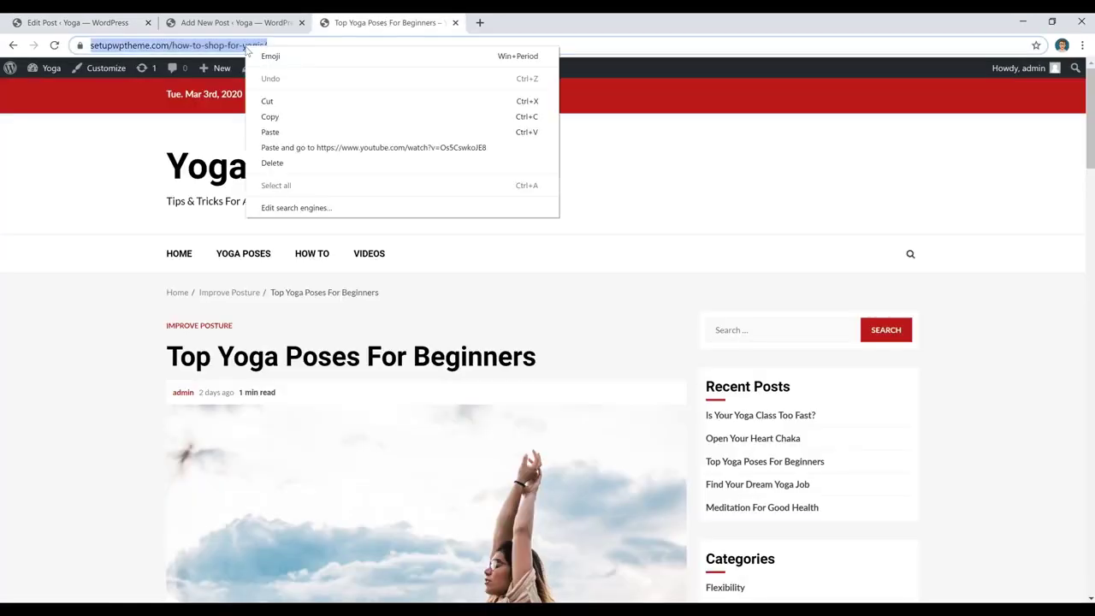
{"action": "left_click", "coordinate": [270, 116]}
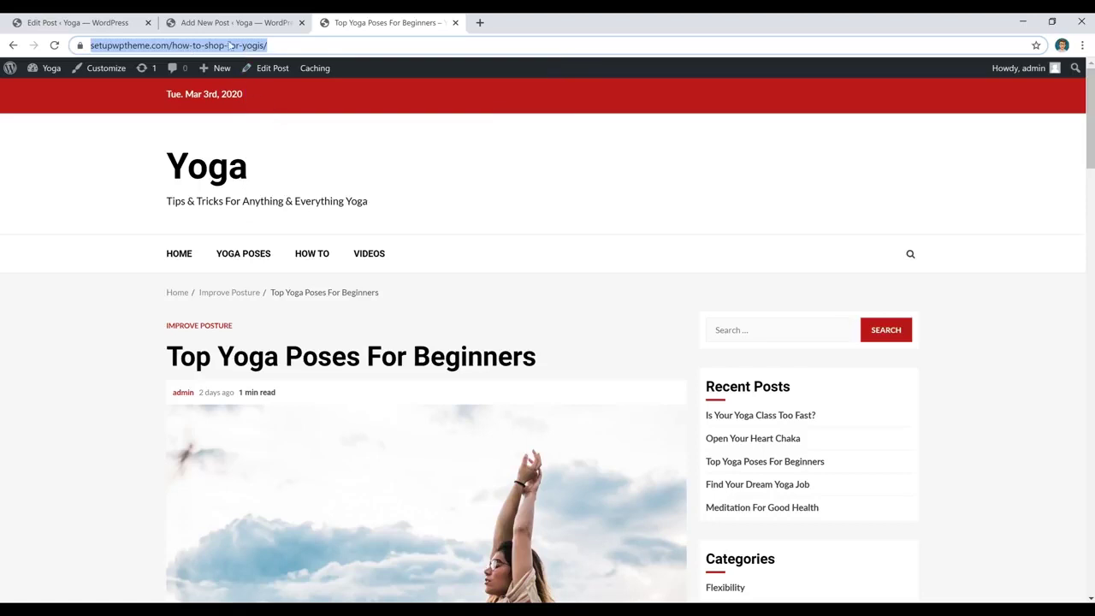
{"action": "left_click", "coordinate": [163, 25]}
{"action": "left_click", "coordinate": [128, 22]}
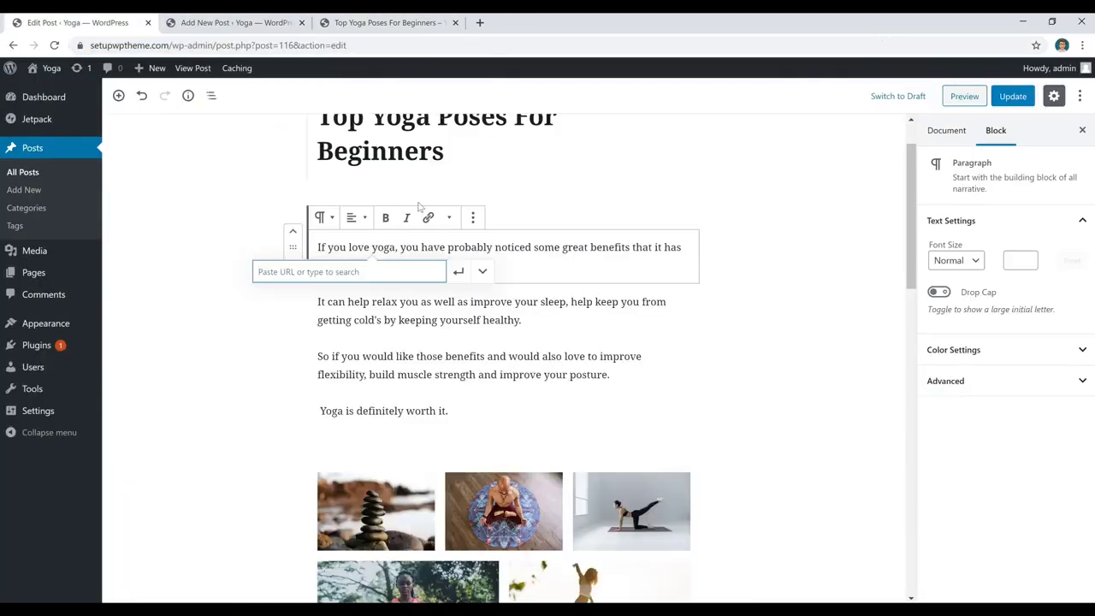
{"action": "right_click", "coordinate": [341, 276]}
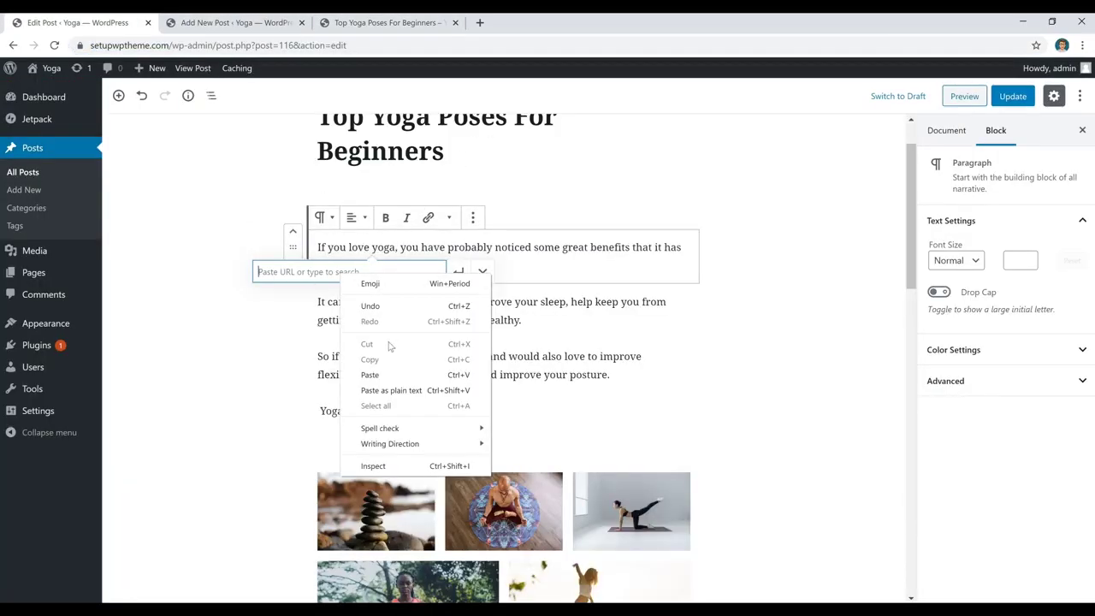
{"action": "left_click", "coordinate": [370, 375]}
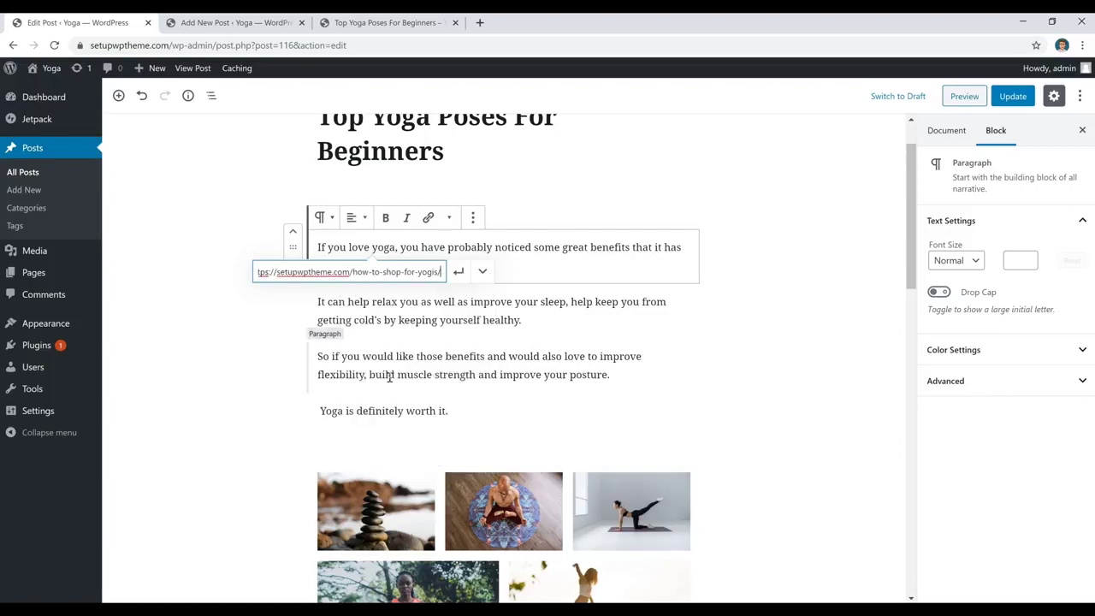
{"action": "left_click", "coordinate": [460, 273]}
{"action": "left_click", "coordinate": [589, 266]}
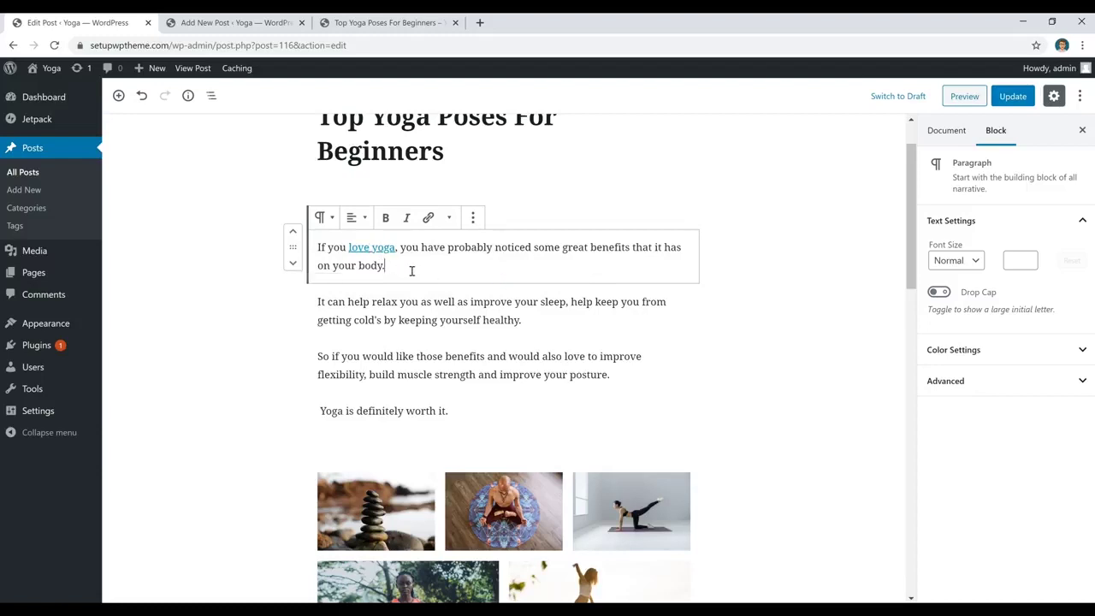
- Remove the link from "love yoga" in the opening paragraph
{"action": "left_click", "coordinate": [384, 248]}
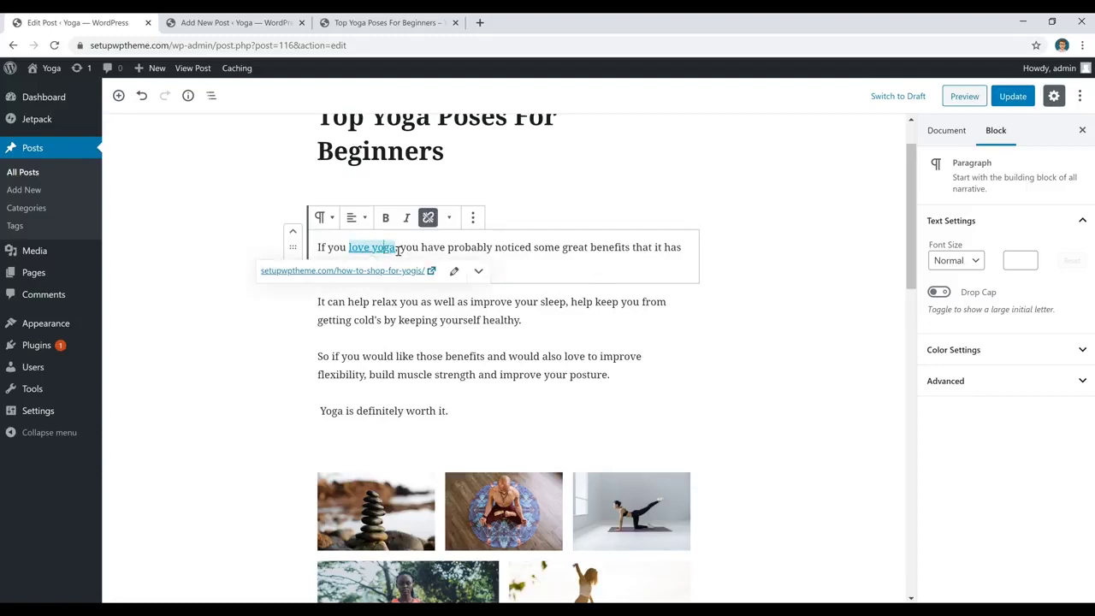
{"action": "left_click", "coordinate": [430, 219]}
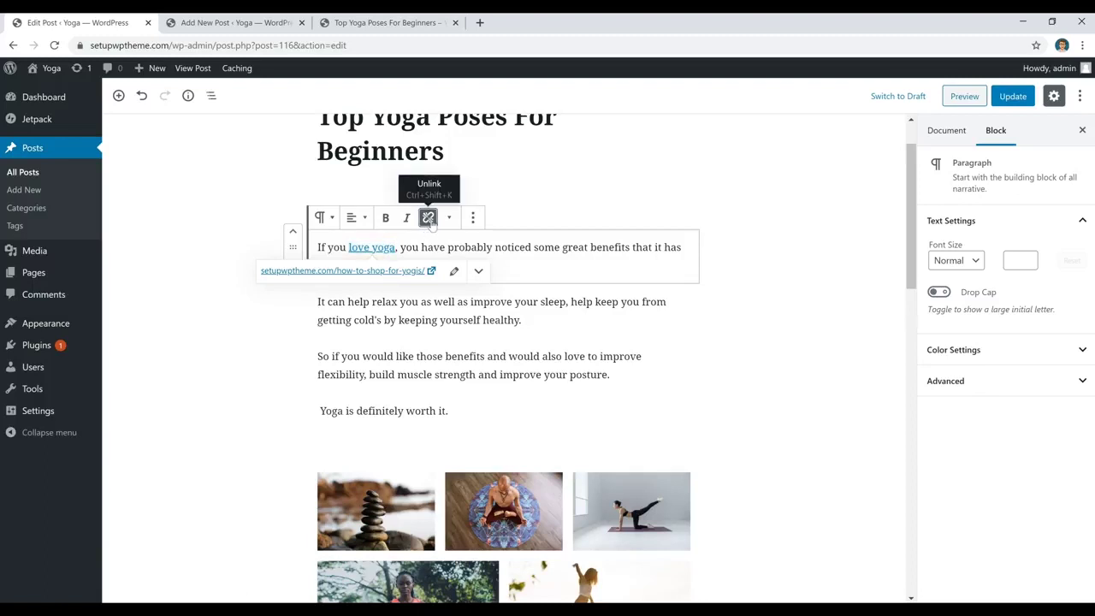
{"action": "left_click", "coordinate": [430, 219]}
{"action": "left_click", "coordinate": [502, 271]}
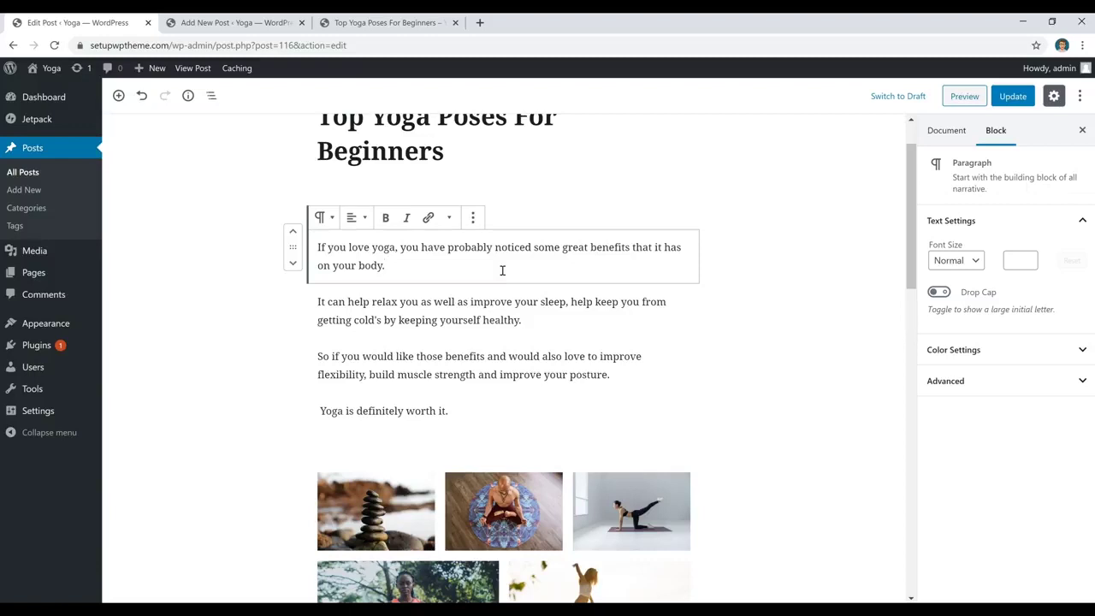
- Add an Image block below the opening paragraph and upload pexels-photo-355863 from the Desktop into it
{"action": "key", "text": "Return"}
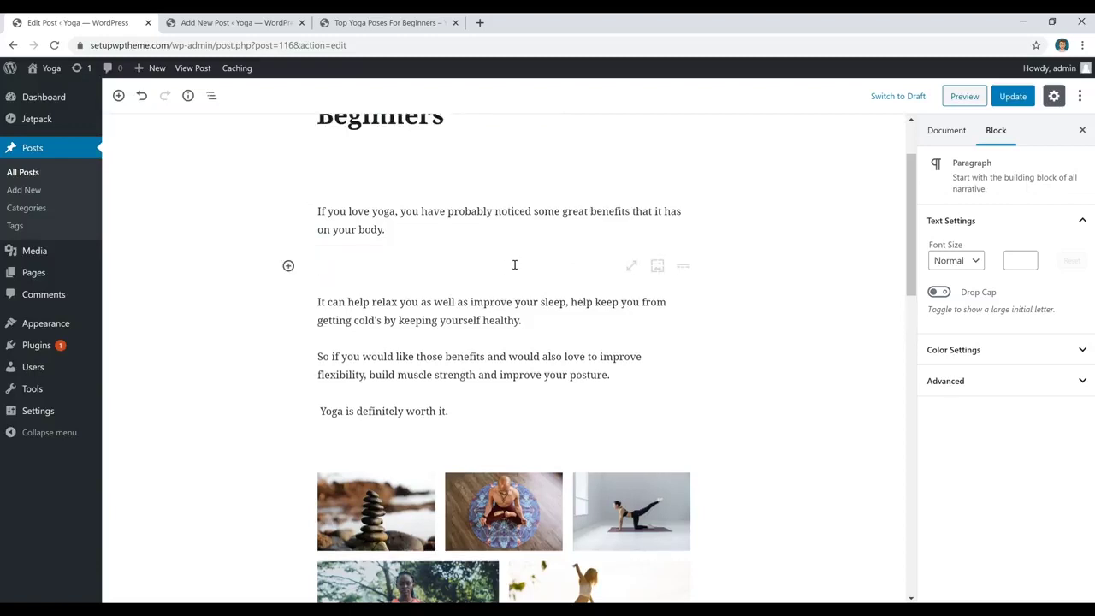
{"action": "left_click", "coordinate": [288, 265]}
{"action": "scroll", "coordinate": [398, 445], "scroll_direction": "down", "scroll_amount": 1}
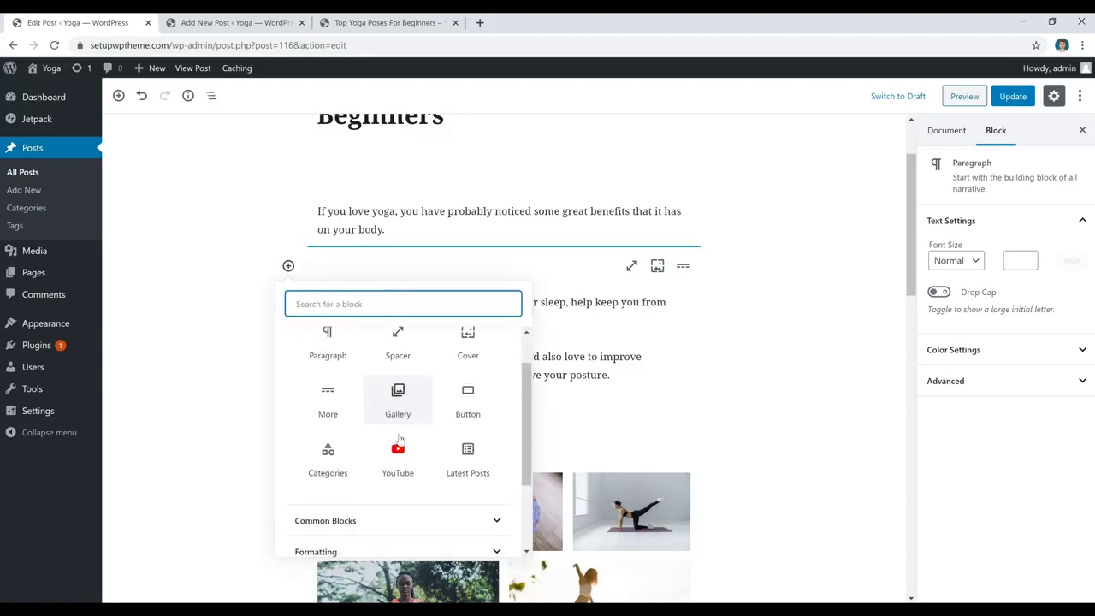
{"action": "scroll", "coordinate": [435, 446], "scroll_direction": "up", "scroll_amount": 1}
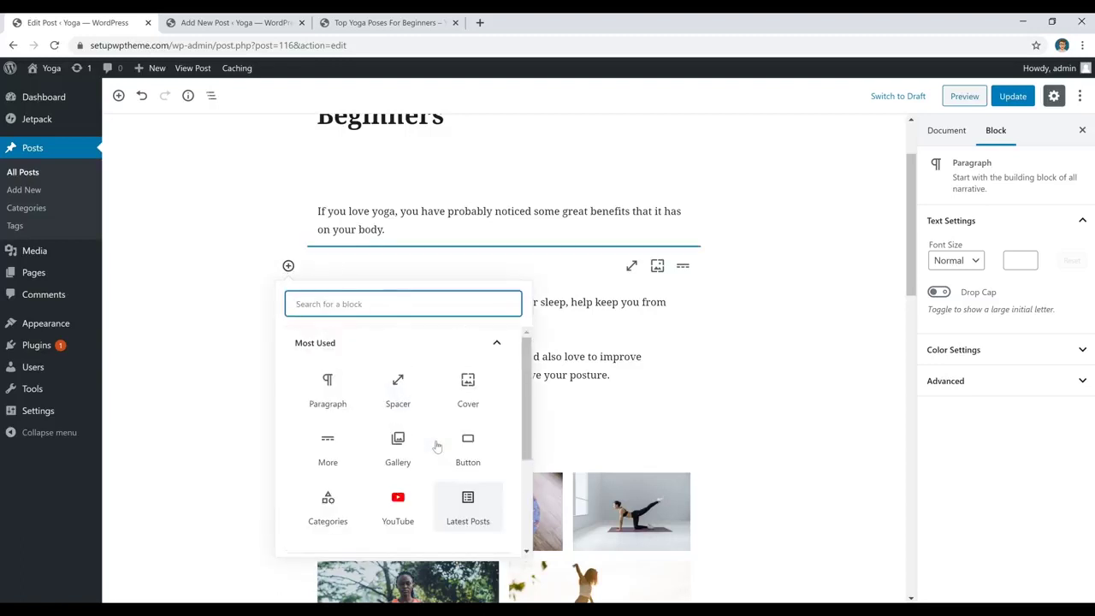
{"action": "scroll", "coordinate": [435, 443], "scroll_direction": "down", "scroll_amount": 2}
{"action": "left_click", "coordinate": [402, 440]}
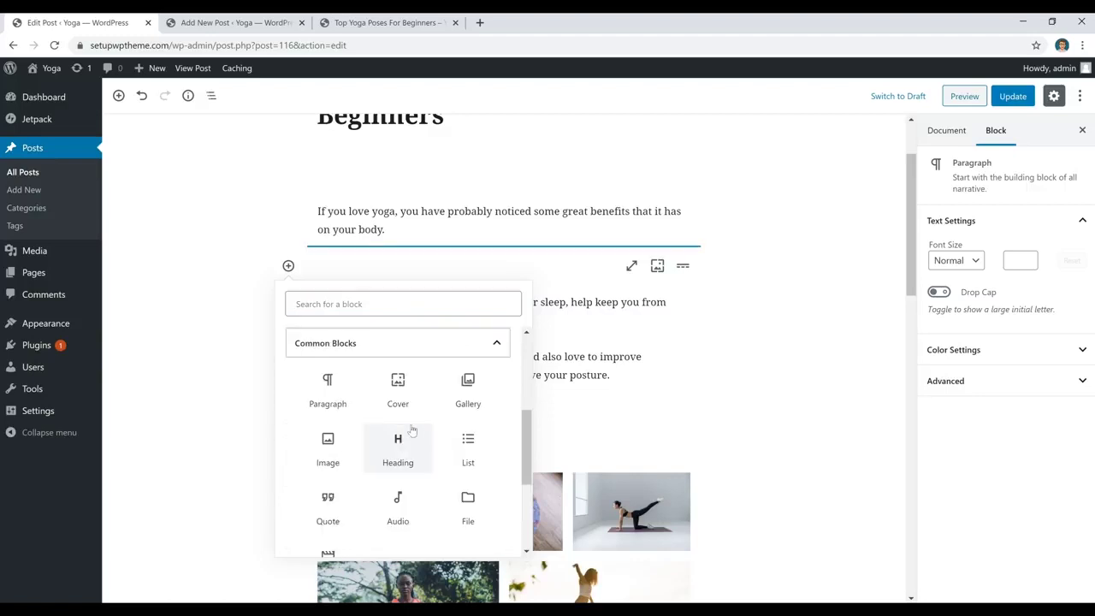
{"action": "left_click", "coordinate": [328, 450]}
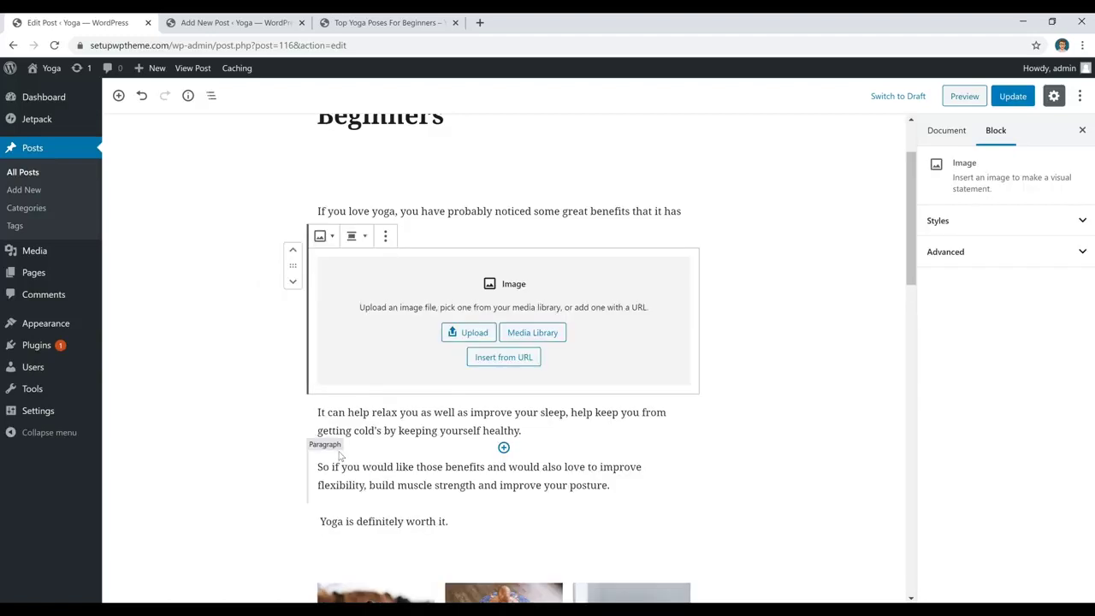
{"action": "left_click", "coordinate": [469, 335]}
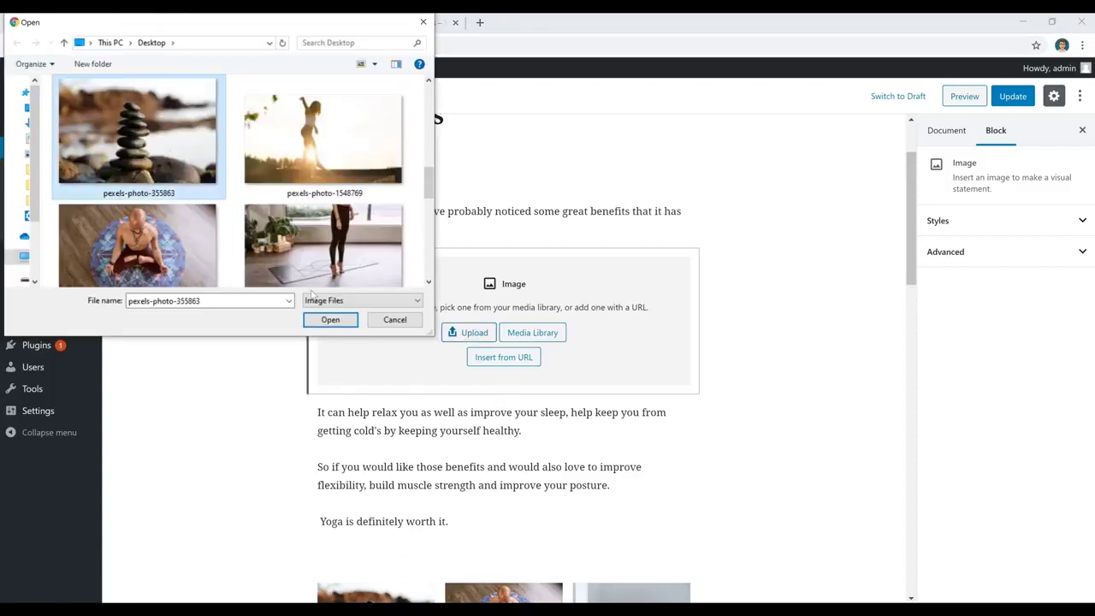
{"action": "left_click", "coordinate": [331, 319]}
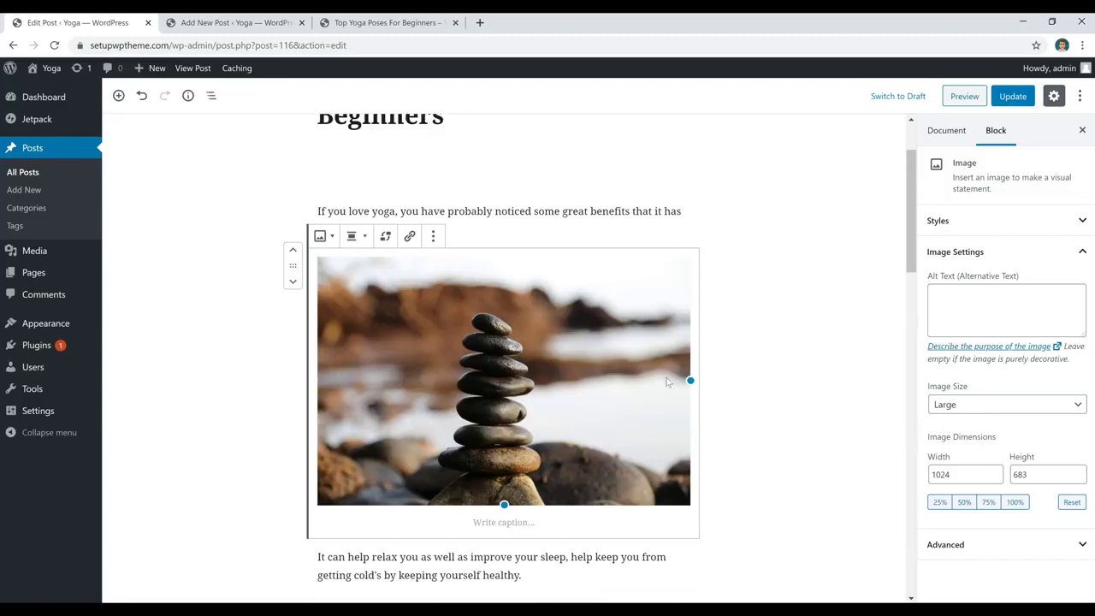
- Set the stacked-stones image to Medium size and align it to the center
{"action": "left_click", "coordinate": [966, 407]}
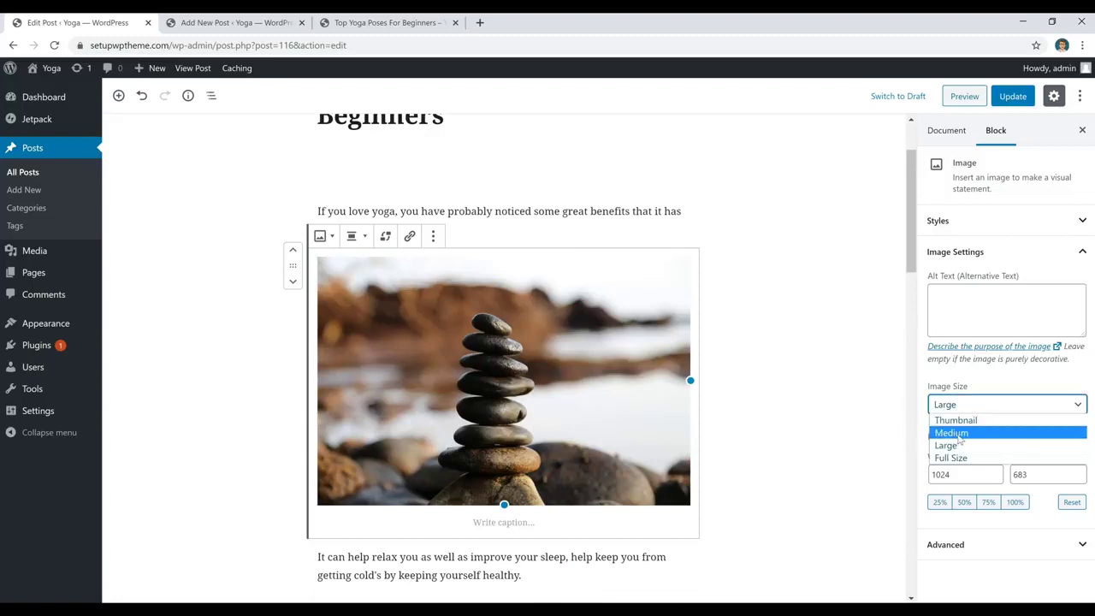
{"action": "left_click", "coordinate": [960, 435]}
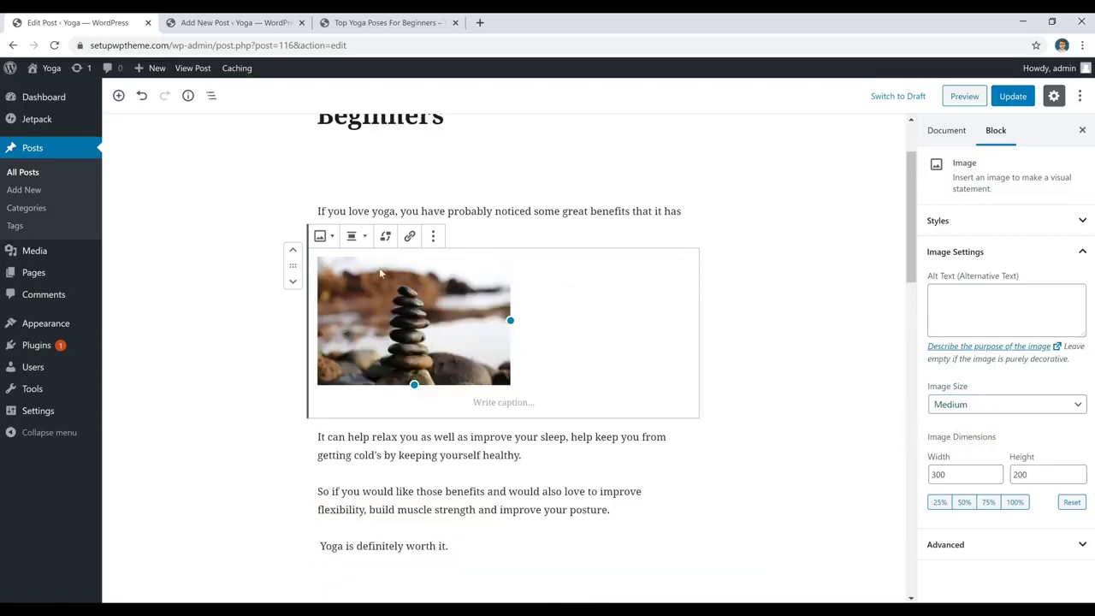
{"action": "left_click", "coordinate": [355, 236]}
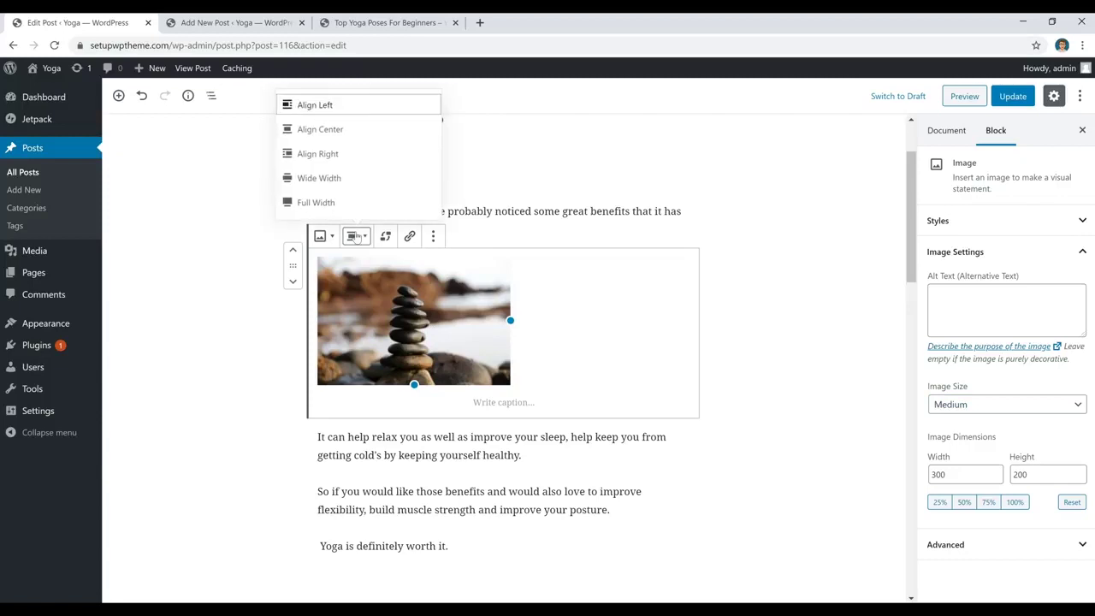
{"action": "left_click", "coordinate": [352, 129]}
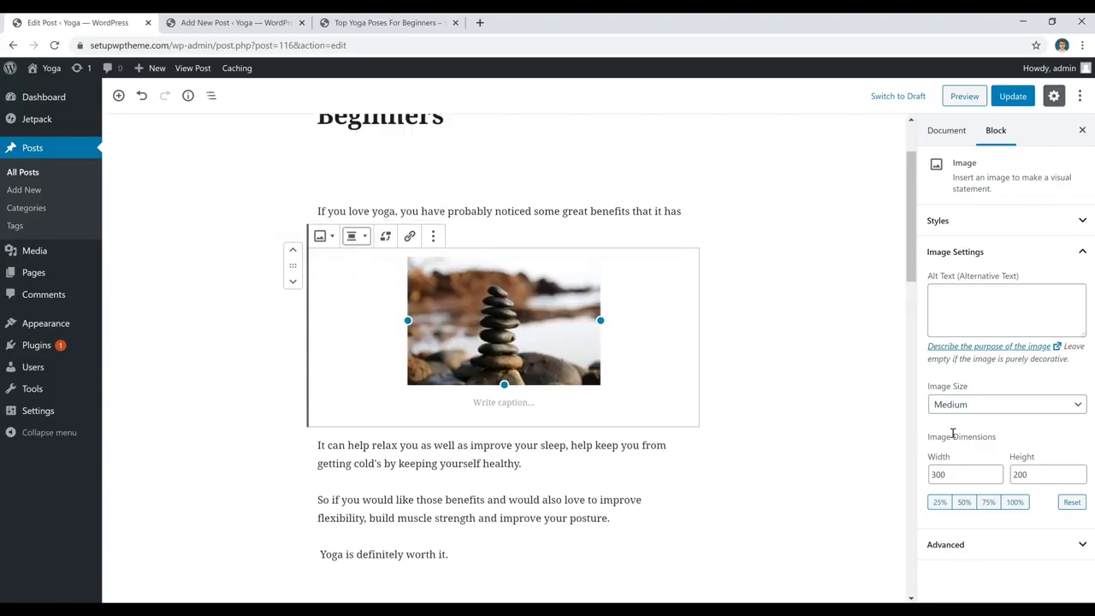
- Set the stacked-stones image to Full Size and delete its block from the post
{"action": "left_click", "coordinate": [971, 410]}
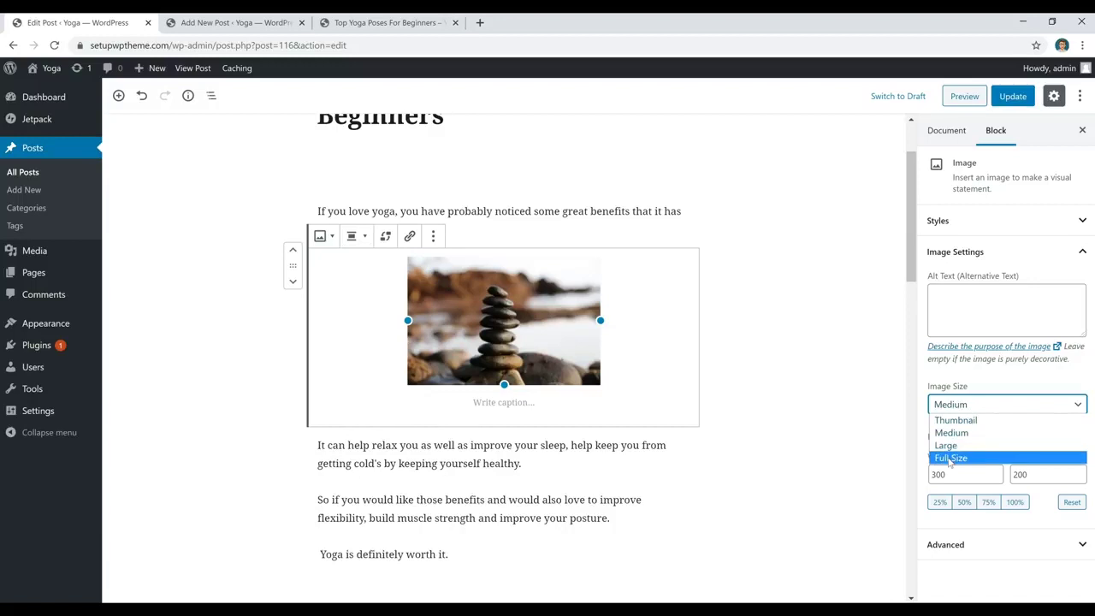
{"action": "left_click", "coordinate": [950, 458]}
{"action": "left_click", "coordinate": [574, 335]}
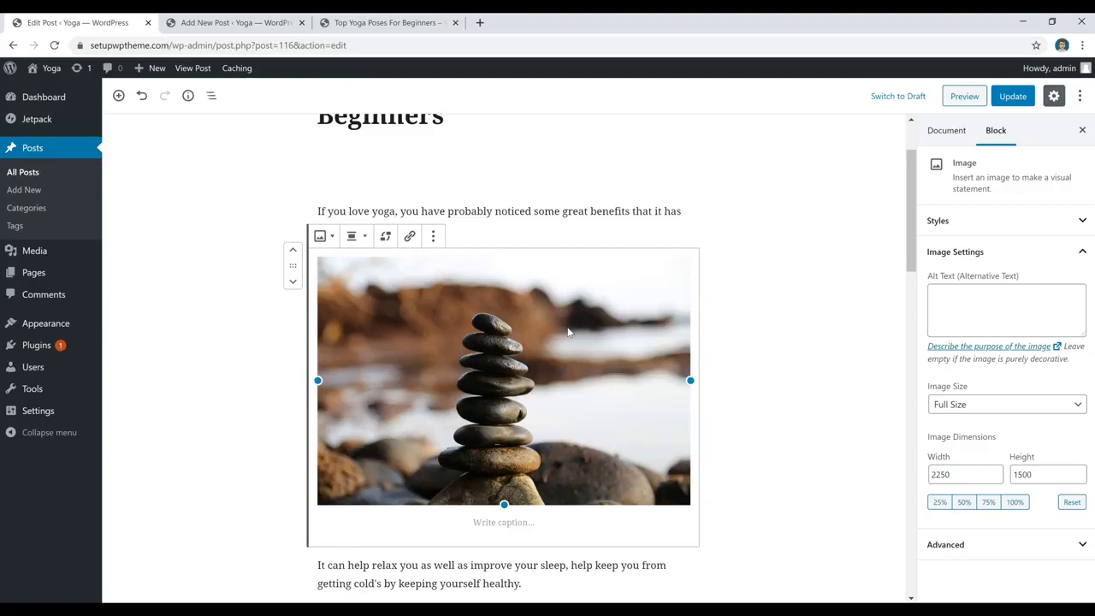
{"action": "key", "text": "Delete"}
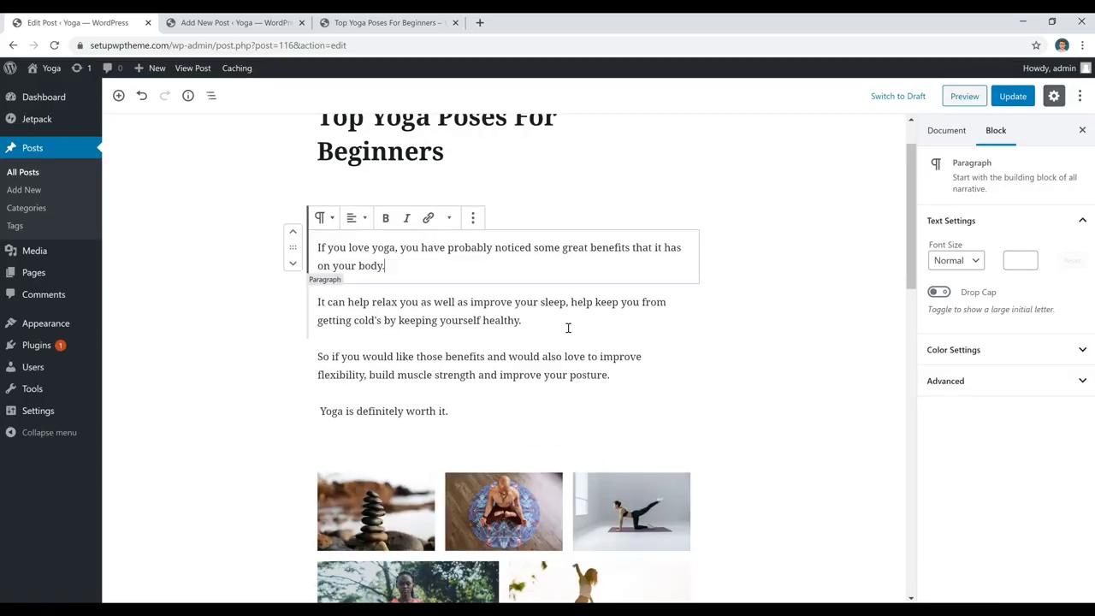
{"action": "scroll", "coordinate": [567, 328], "scroll_direction": "up", "scroll_amount": 1}
{"action": "left_click", "coordinate": [579, 376]}
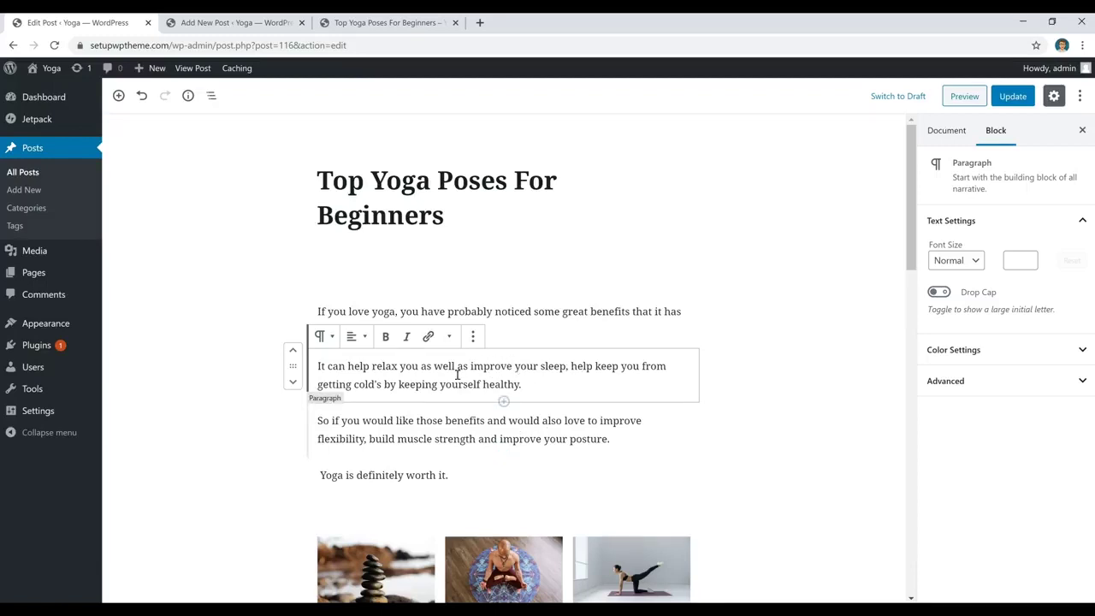
{"action": "left_click", "coordinate": [428, 337]}
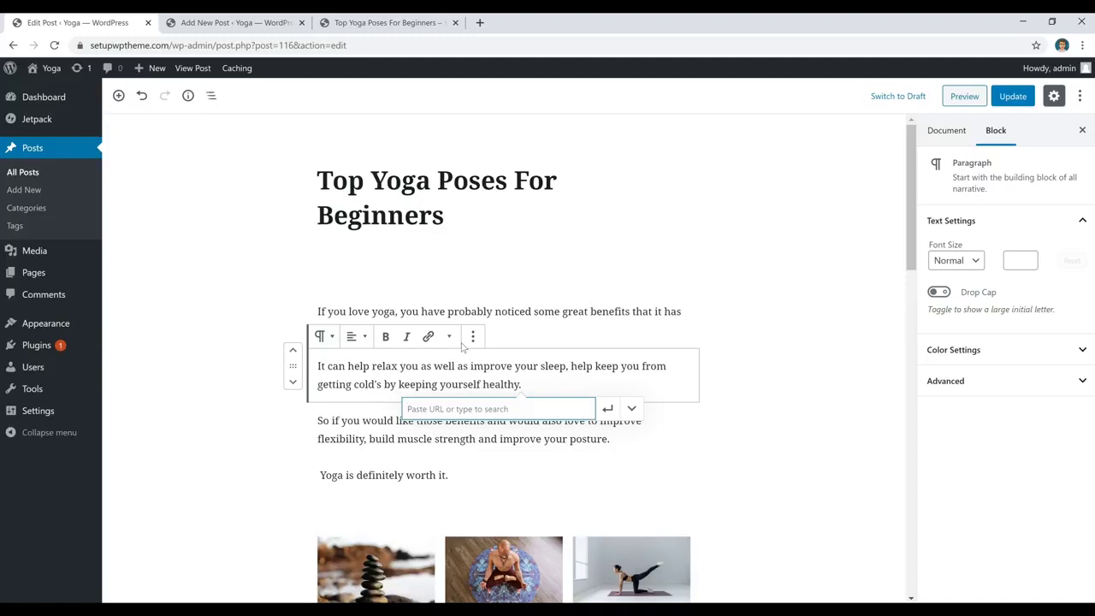
{"action": "key", "text": "Escape"}
- Try a height of 50 pixels on the spacer below the post title and restore it to 25 pixels
{"action": "left_click", "coordinate": [575, 276]}
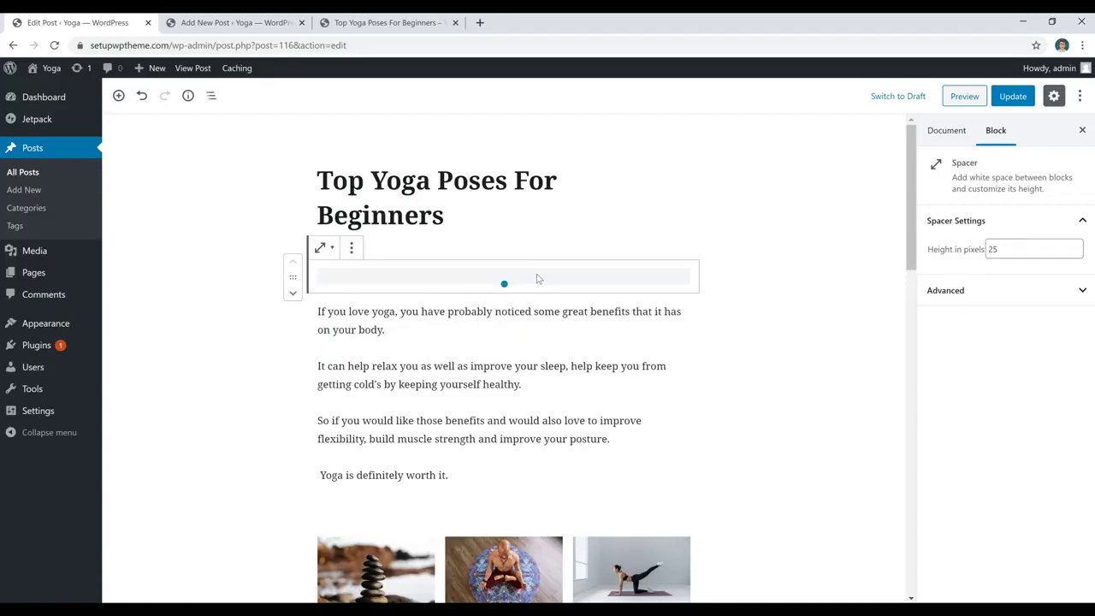
{"action": "left_click_drag", "start_coordinate": [1002, 248], "coordinate": [947, 262]}
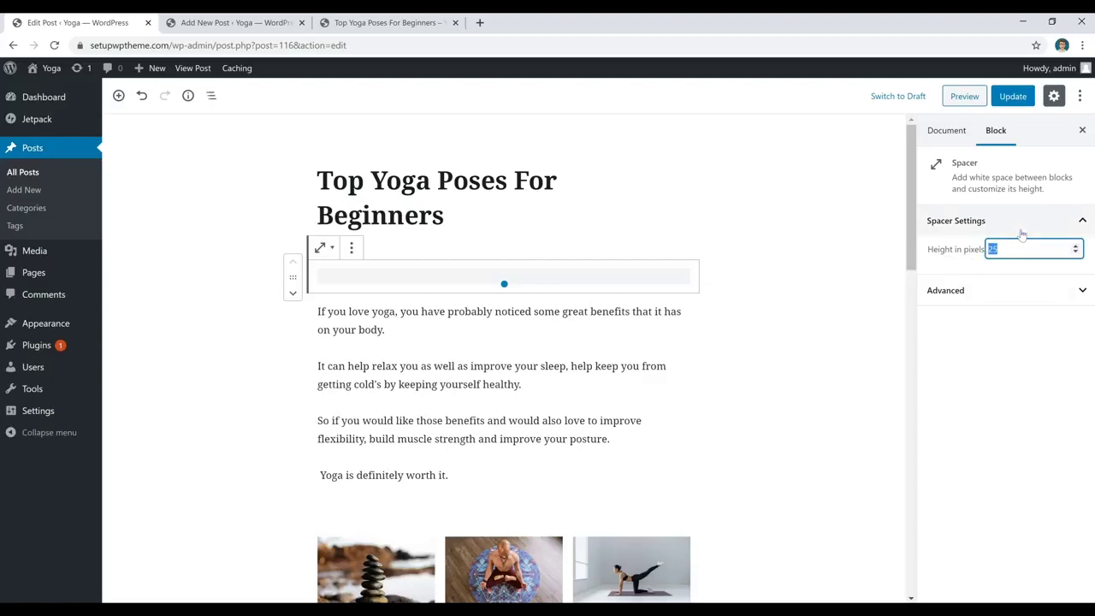
{"action": "type", "text": "50"}
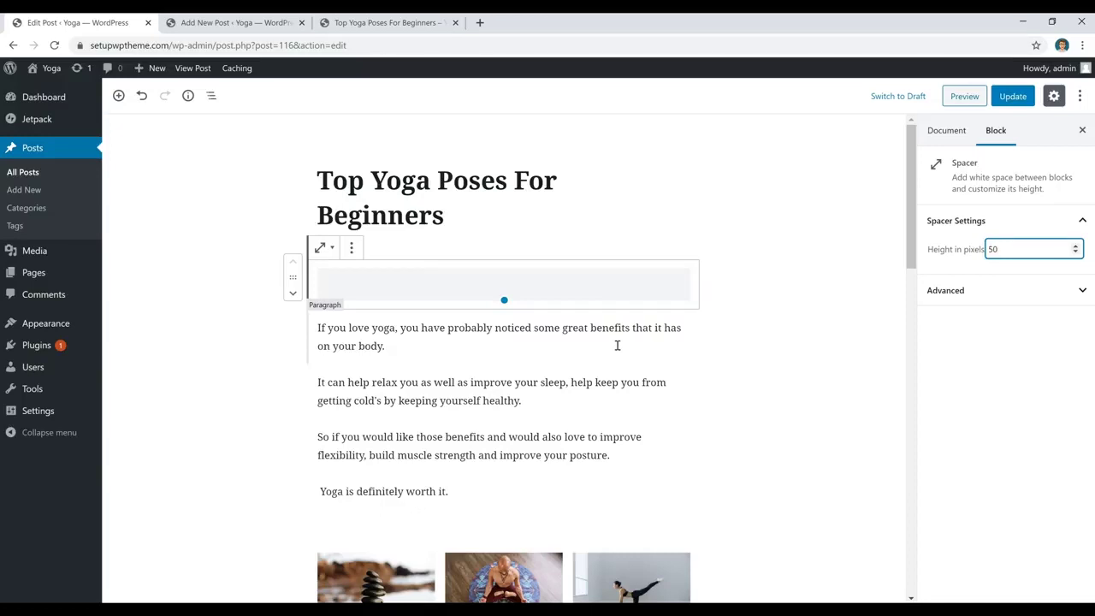
{"action": "double_click", "coordinate": [1003, 249]}
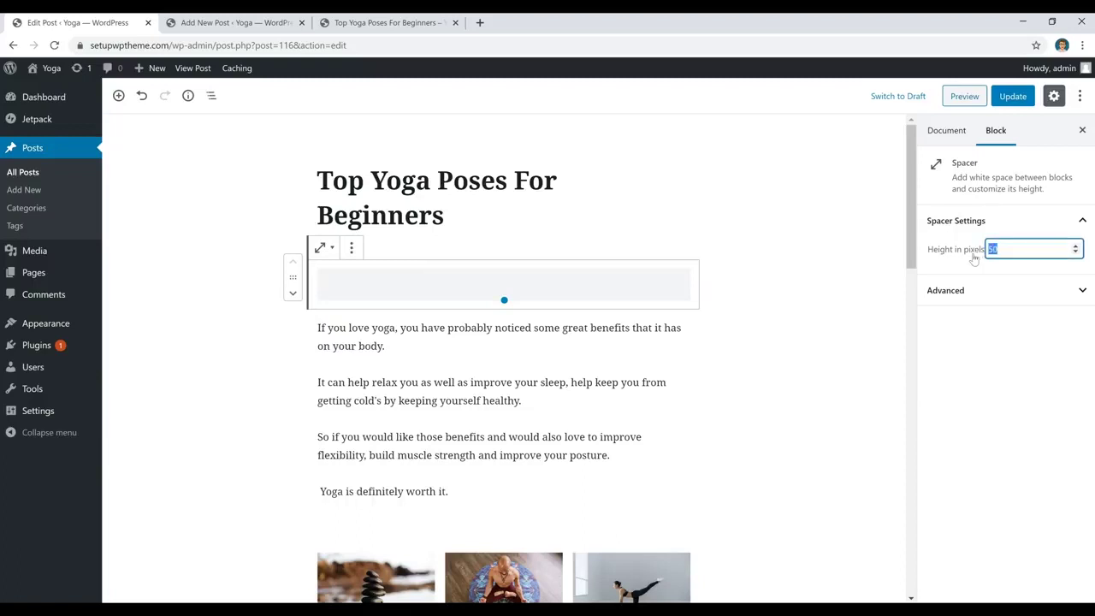
{"action": "type", "text": "25"}
- Add a Spacer block below the opening "If you love yoga" paragraph and delete it from the post
{"action": "left_click", "coordinate": [499, 333]}
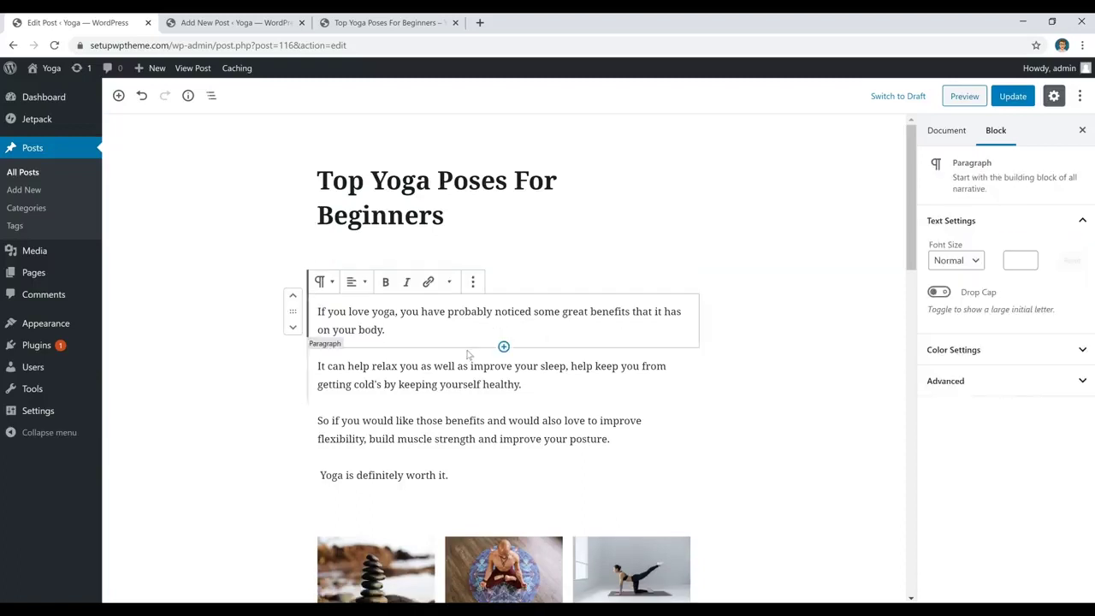
{"action": "left_click", "coordinate": [504, 347]}
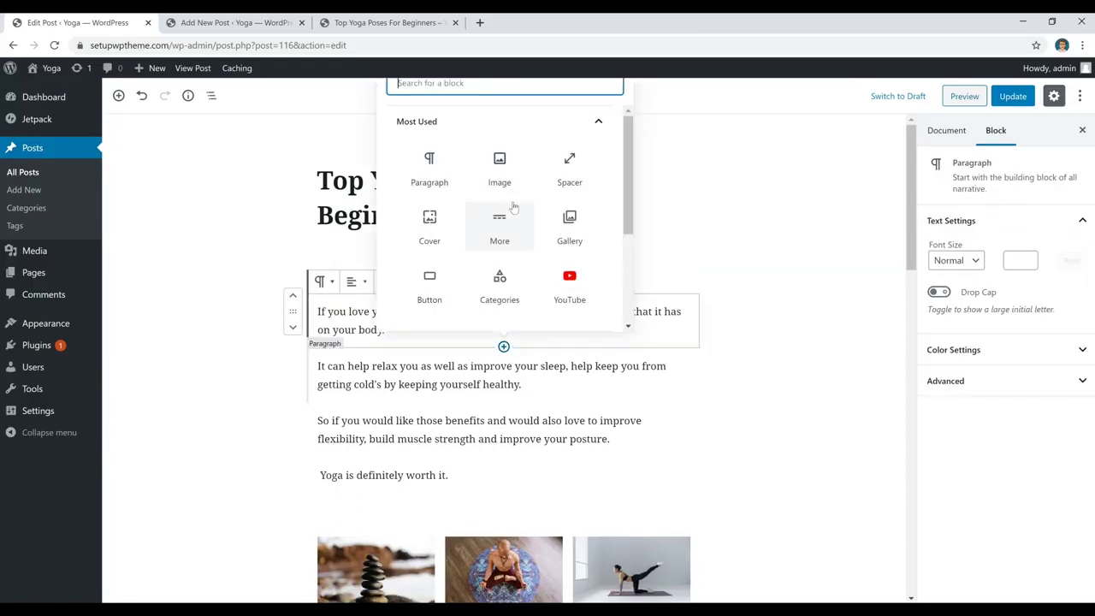
{"action": "type", "text": "spacer"}
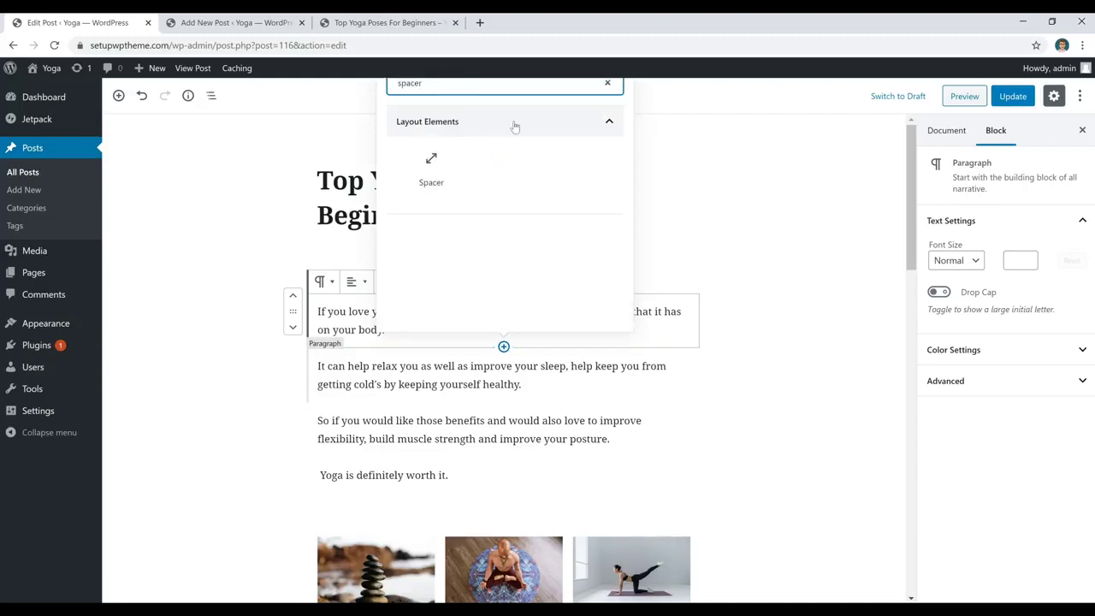
{"action": "left_click", "coordinate": [429, 175]}
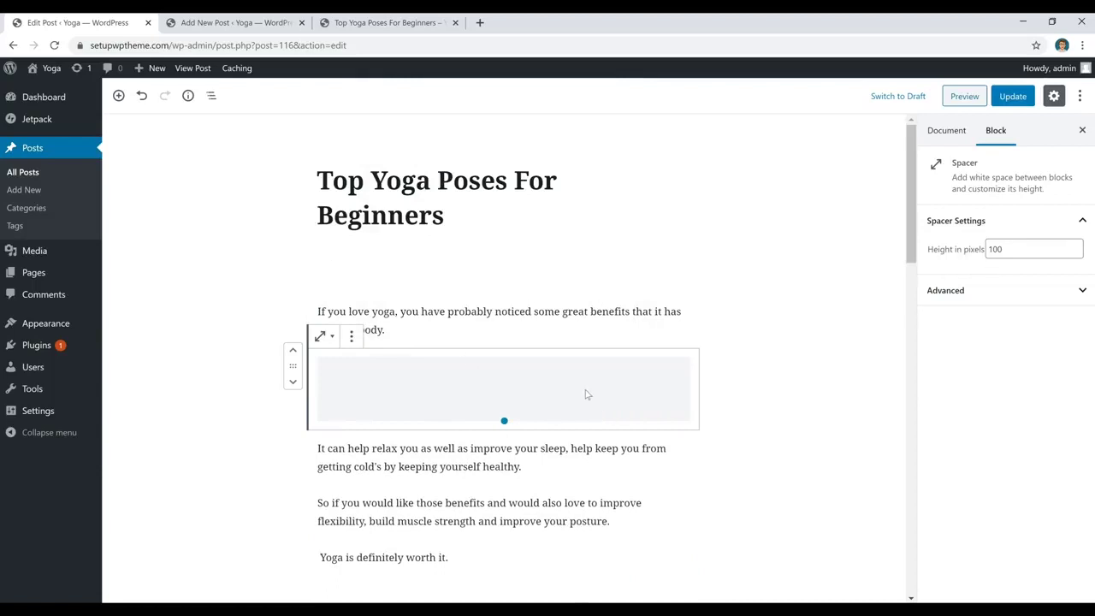
{"action": "key", "text": "Delete"}
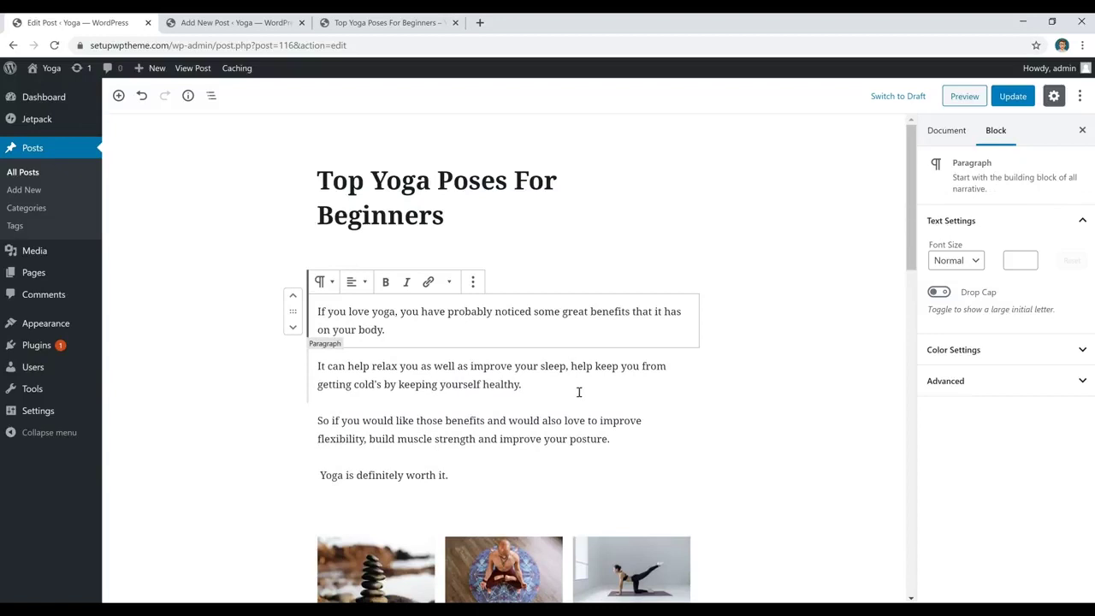
- Add an empty Gallery block on a new line below "Yoga is definitely worth it."
{"action": "scroll", "coordinate": [580, 393], "scroll_direction": "down", "scroll_amount": 5}
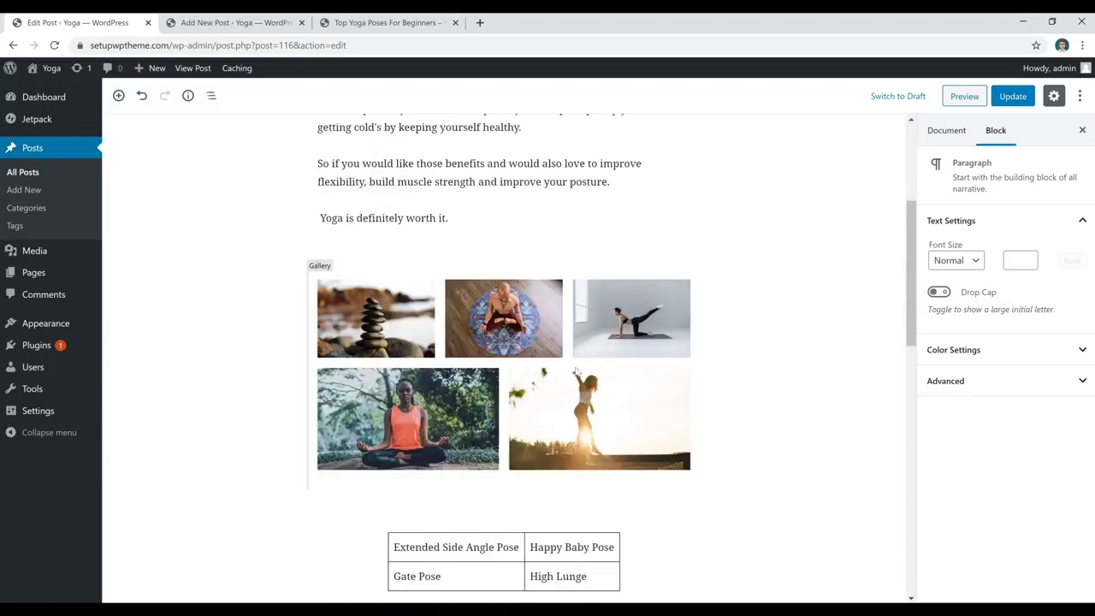
{"action": "left_click", "coordinate": [505, 351]}
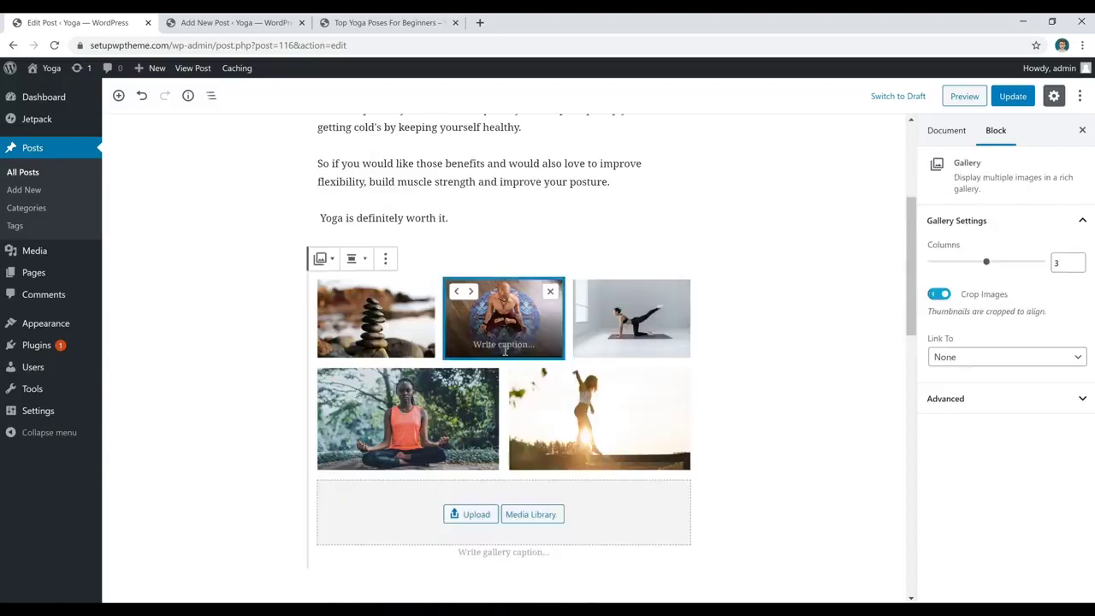
{"action": "left_click", "coordinate": [478, 223]}
{"action": "key", "text": "Return"}
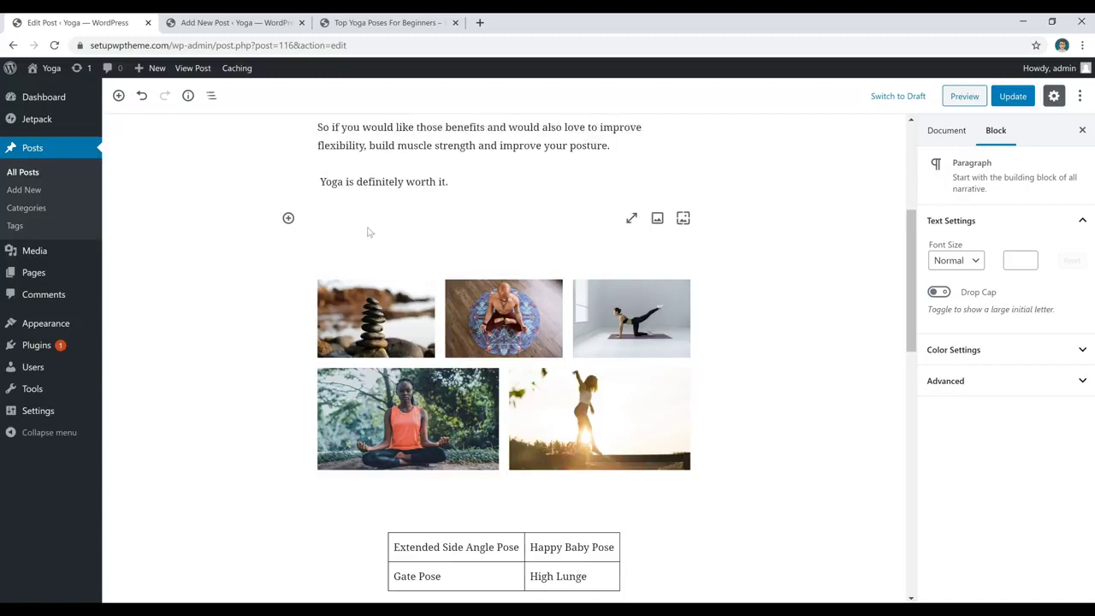
{"action": "left_click", "coordinate": [289, 219]}
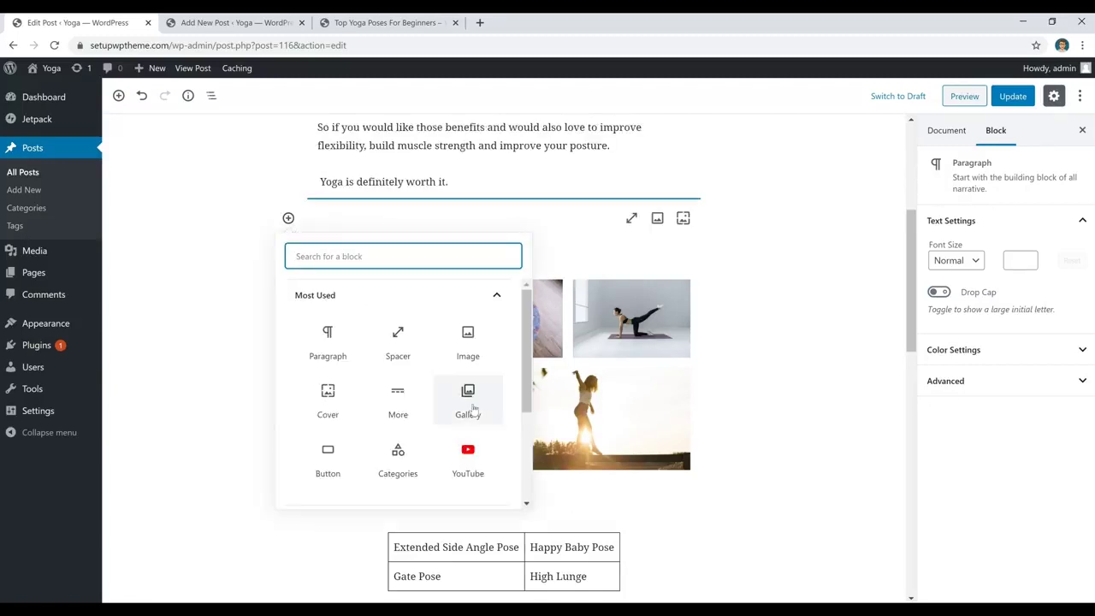
{"action": "left_click", "coordinate": [467, 406]}
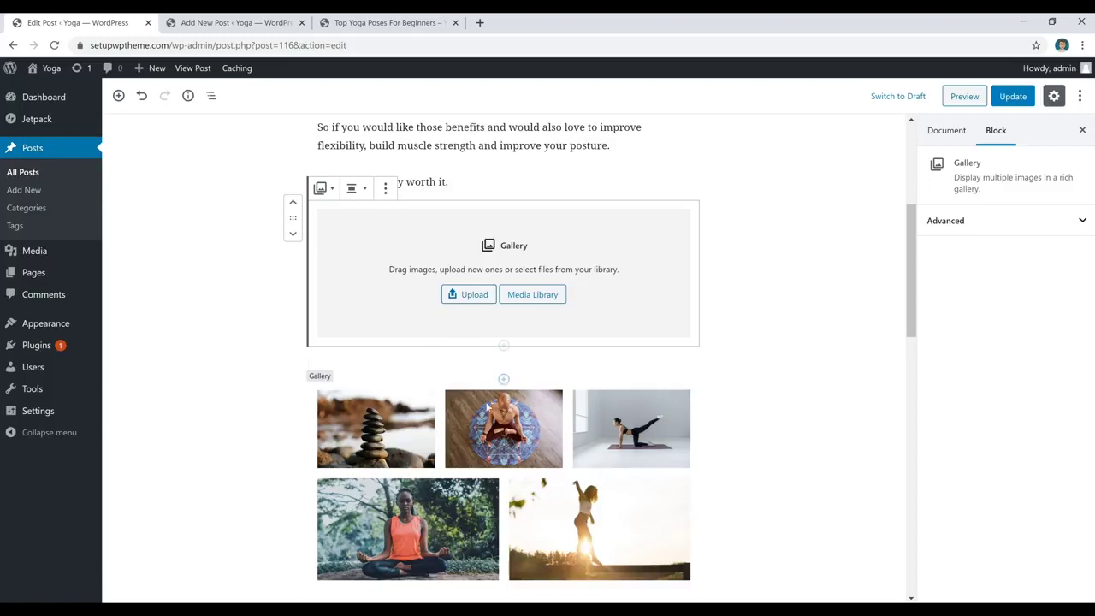
- Insert a Table block with 2 columns and 2 rows below the existing yoga poses table
{"action": "scroll", "coordinate": [505, 381], "scroll_direction": "down", "scroll_amount": 2}
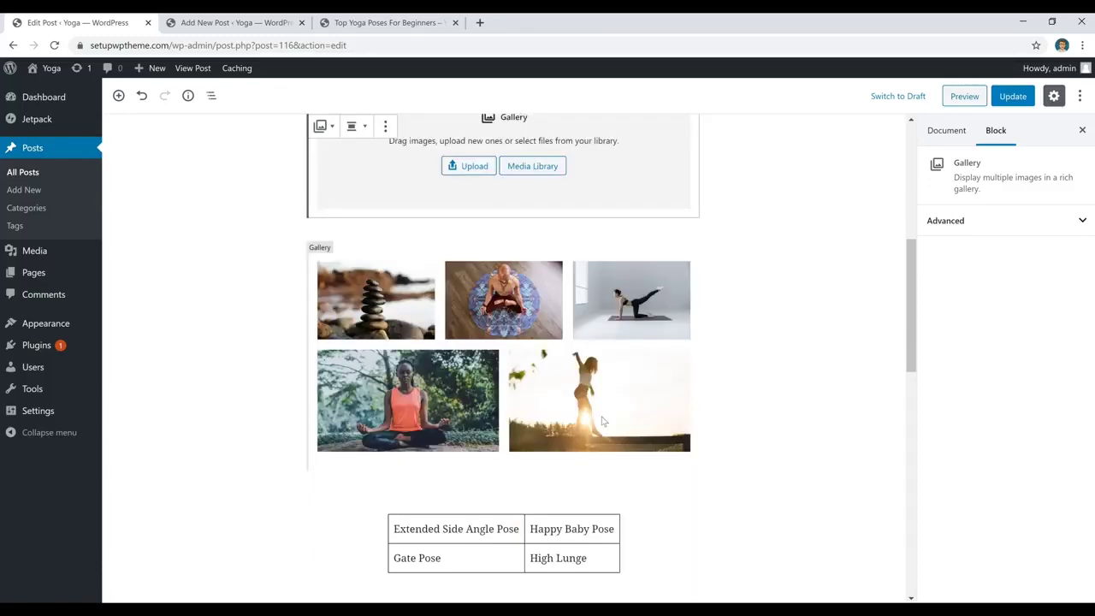
{"action": "scroll", "coordinate": [603, 421], "scroll_direction": "down", "scroll_amount": 4}
{"action": "left_click", "coordinate": [758, 295]}
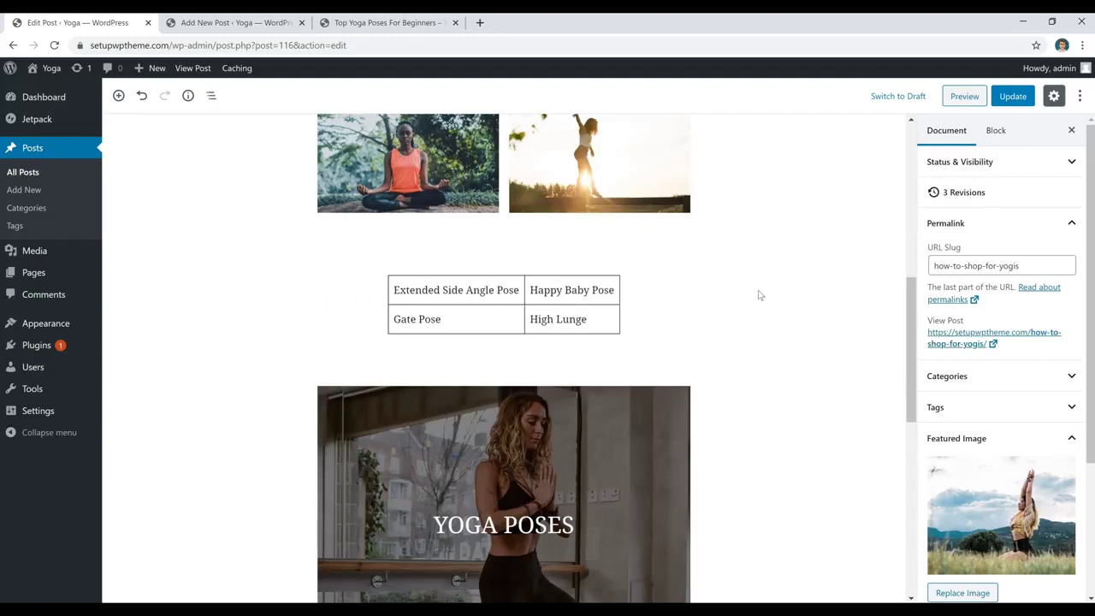
{"action": "left_click", "coordinate": [503, 343]}
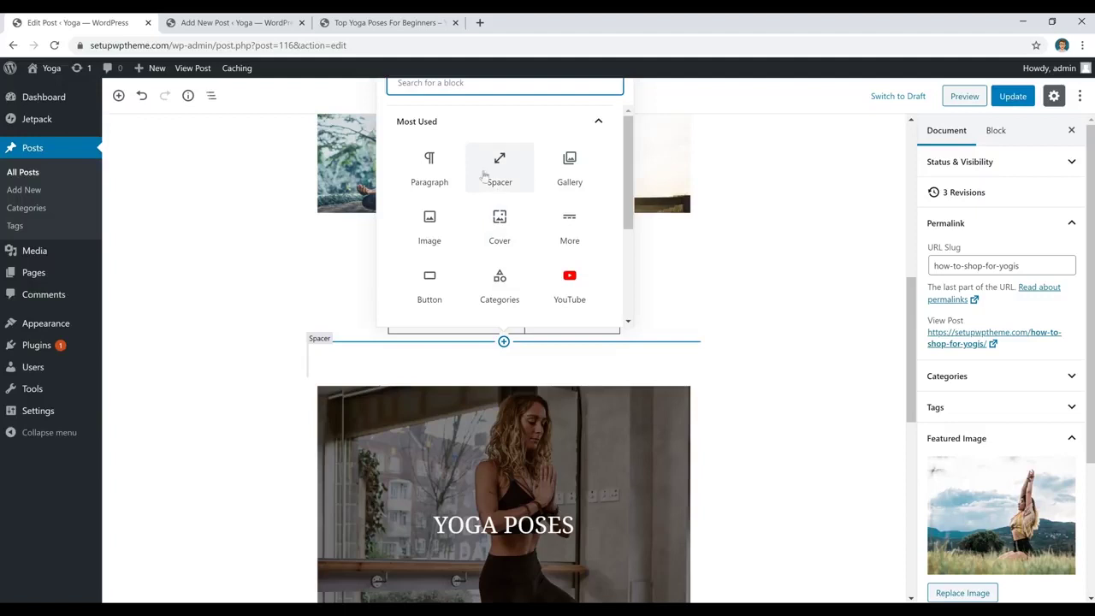
{"action": "type", "text": "table"}
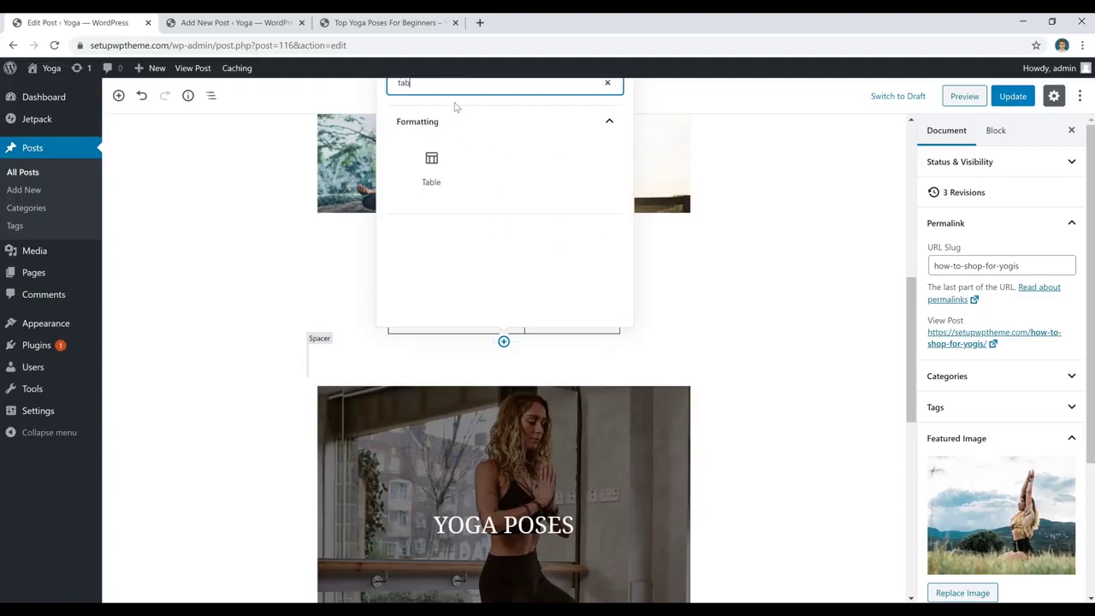
{"action": "left_click", "coordinate": [448, 172]}
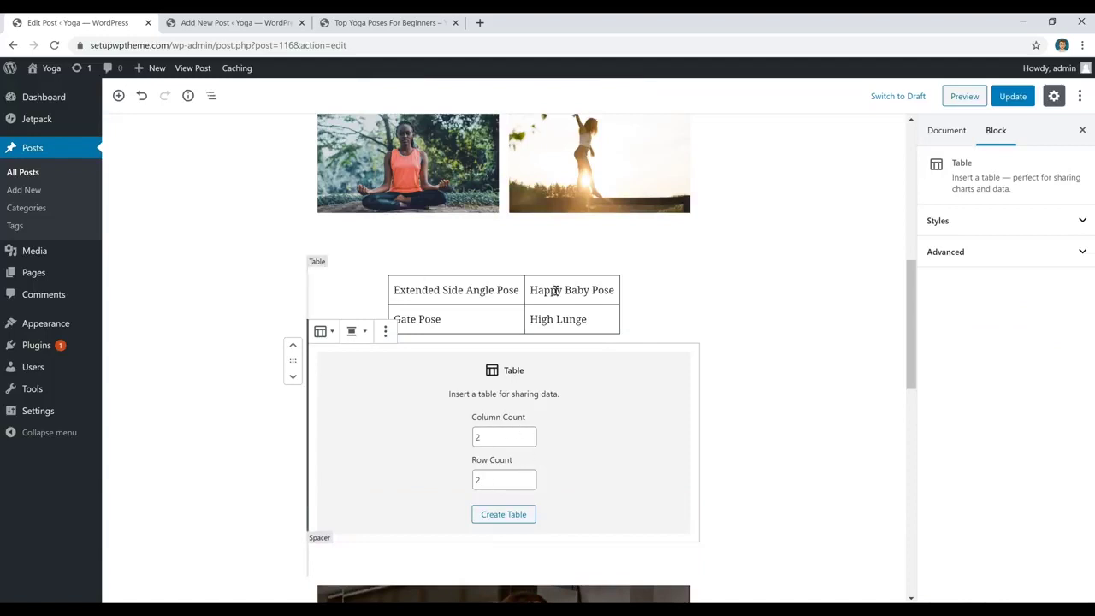
{"action": "left_click", "coordinate": [504, 522]}
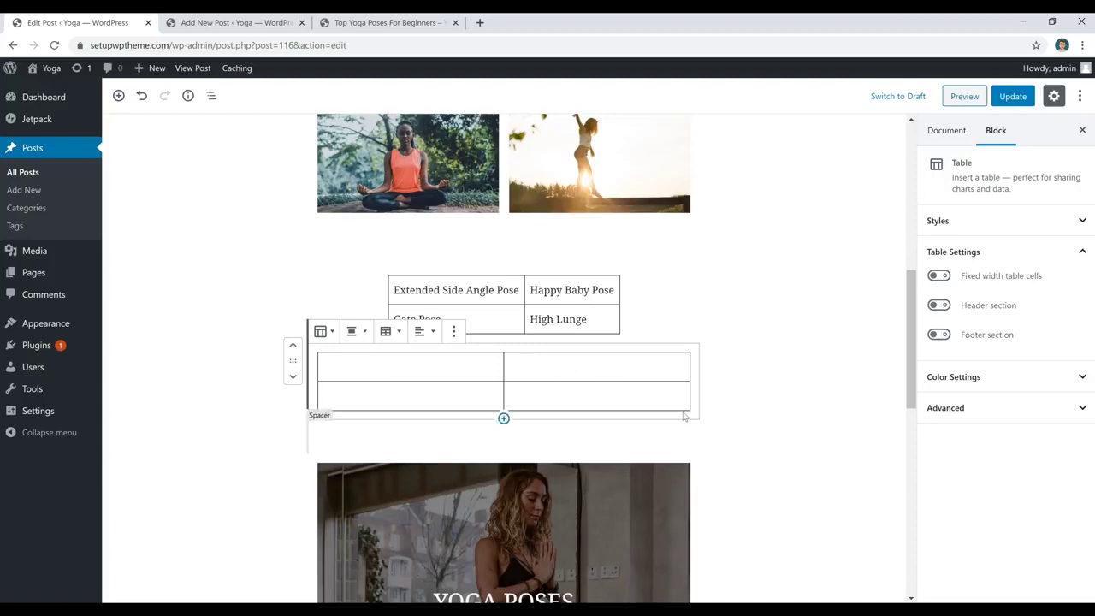
- Place the cursor in each cell of the new empty table in turn and remove that table from the post
{"action": "left_click", "coordinate": [411, 367]}
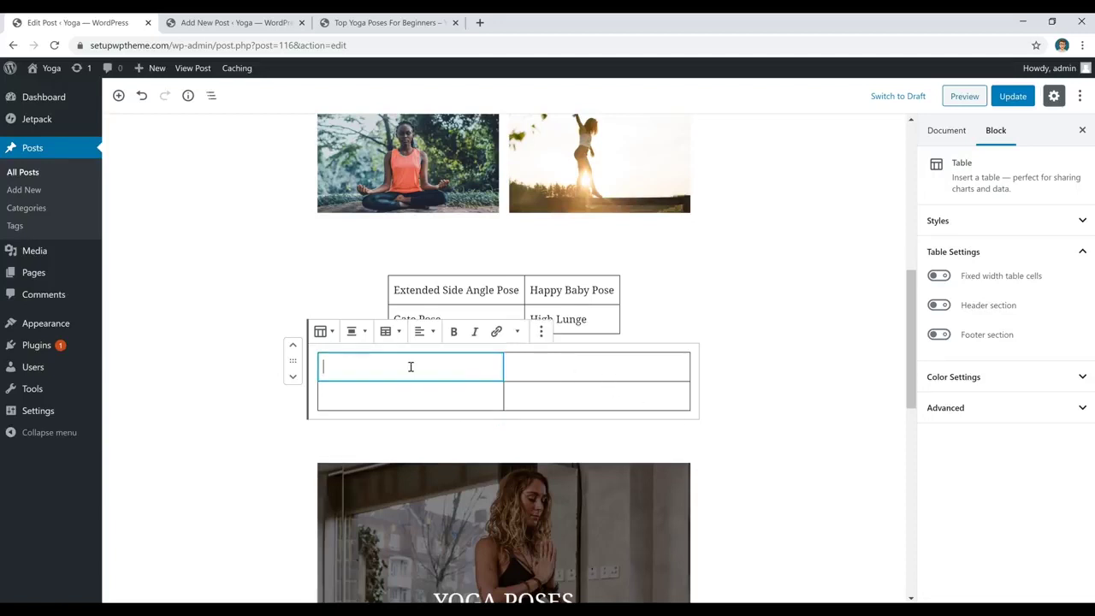
{"action": "left_click", "coordinate": [554, 371]}
{"action": "left_click", "coordinate": [496, 401]}
{"action": "left_click", "coordinate": [523, 395]}
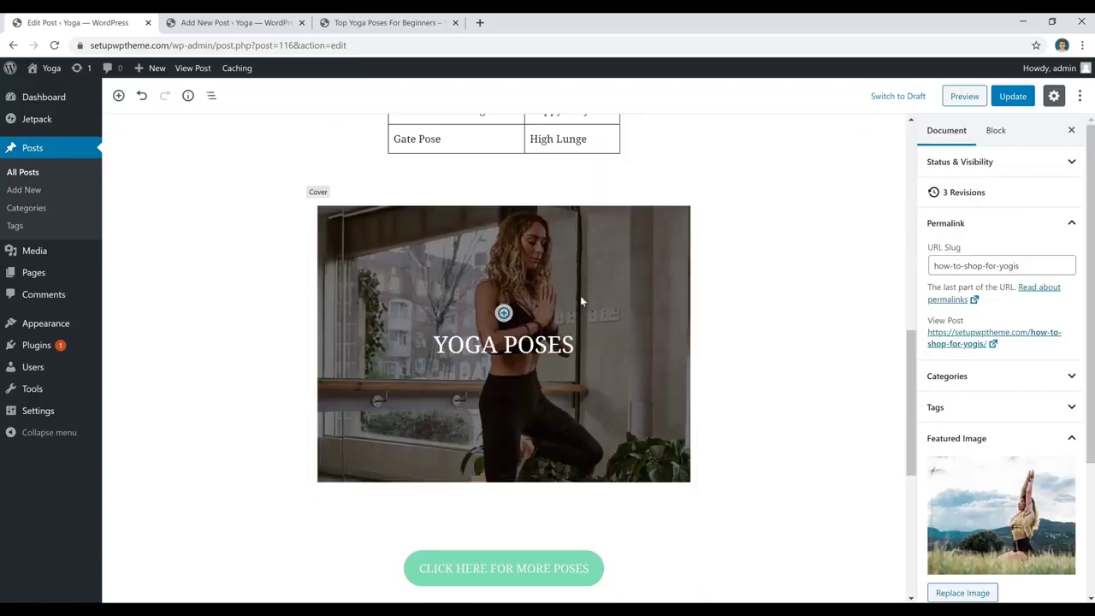
- Add a Cover block below the YOGA POSES cover and upload a photo of a woman on a yoga mat into it
{"action": "left_click", "coordinate": [591, 264]}
{"action": "left_click", "coordinate": [741, 295]}
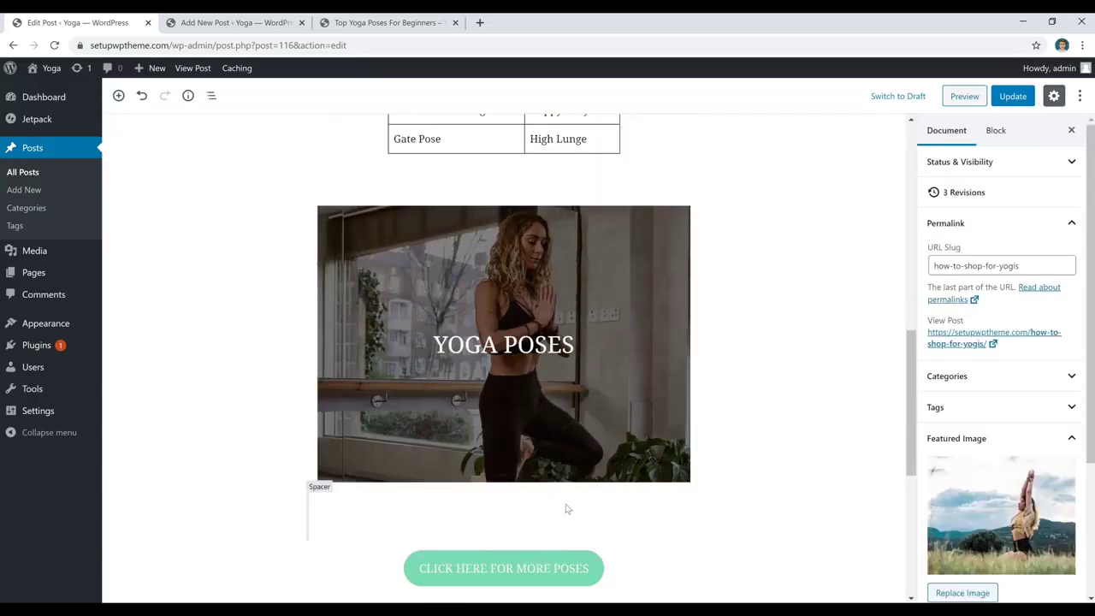
{"action": "left_click", "coordinate": [503, 490]}
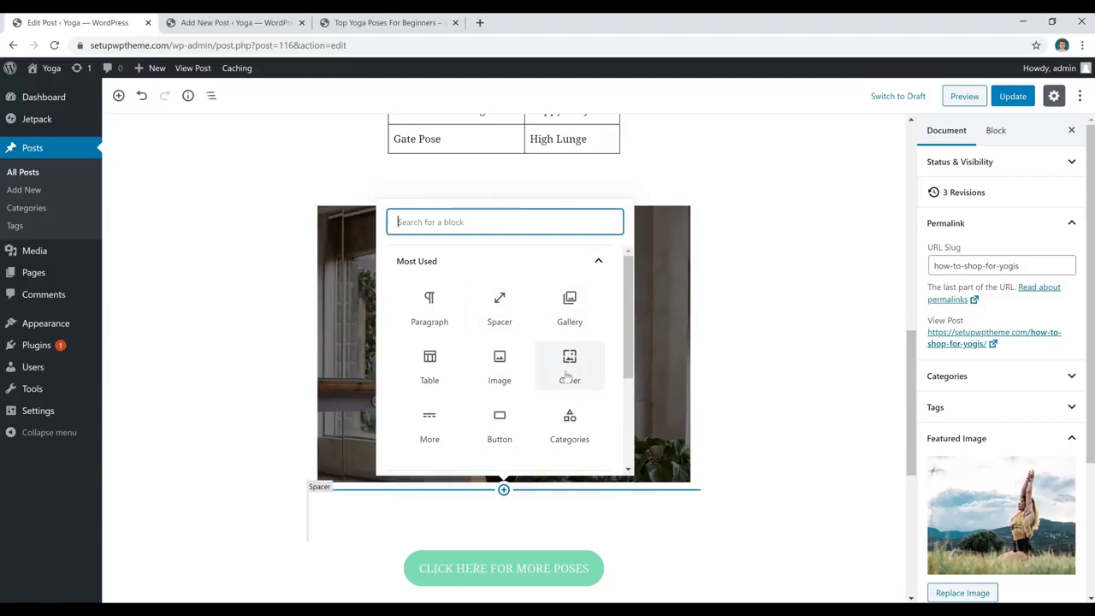
{"action": "type", "text": "cover"}
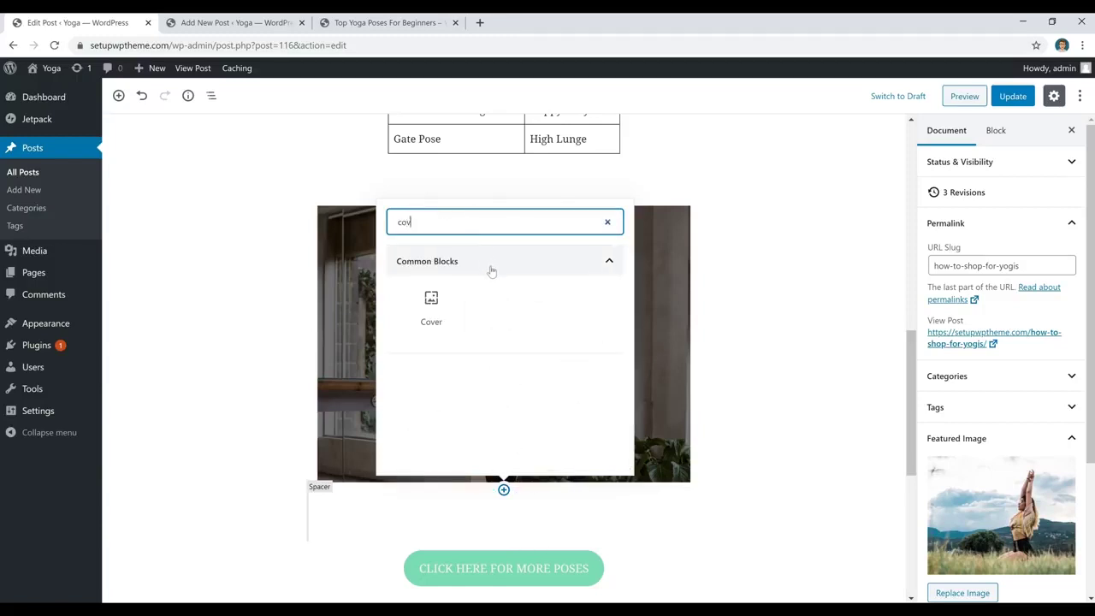
{"action": "left_click", "coordinate": [442, 312]}
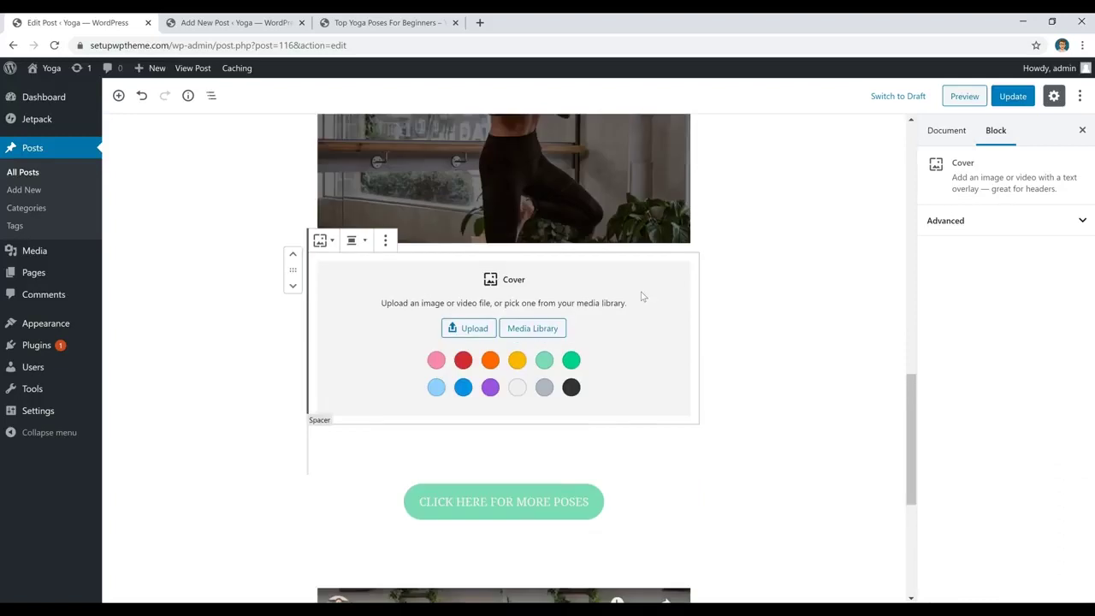
{"action": "left_click", "coordinate": [481, 338]}
{"action": "left_click", "coordinate": [391, 317]}
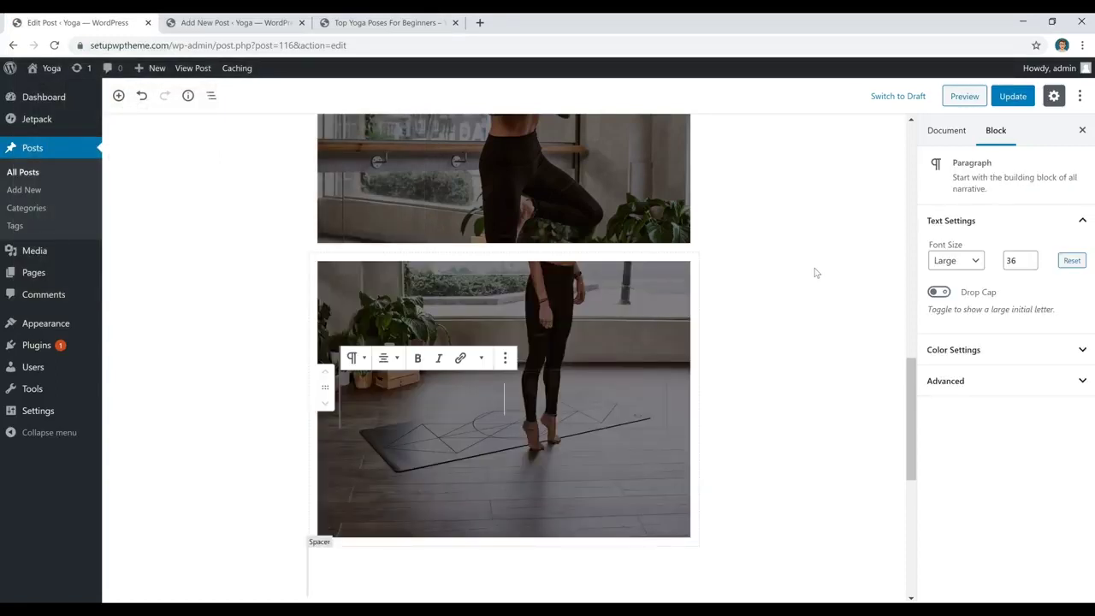
- Add a Button block below the "CLICK HERE FOR MORE POSES" button and label it "fhdffdhdh"
{"action": "scroll", "coordinate": [727, 265], "scroll_direction": "down", "scroll_amount": 4}
{"action": "left_click", "coordinate": [636, 254]}
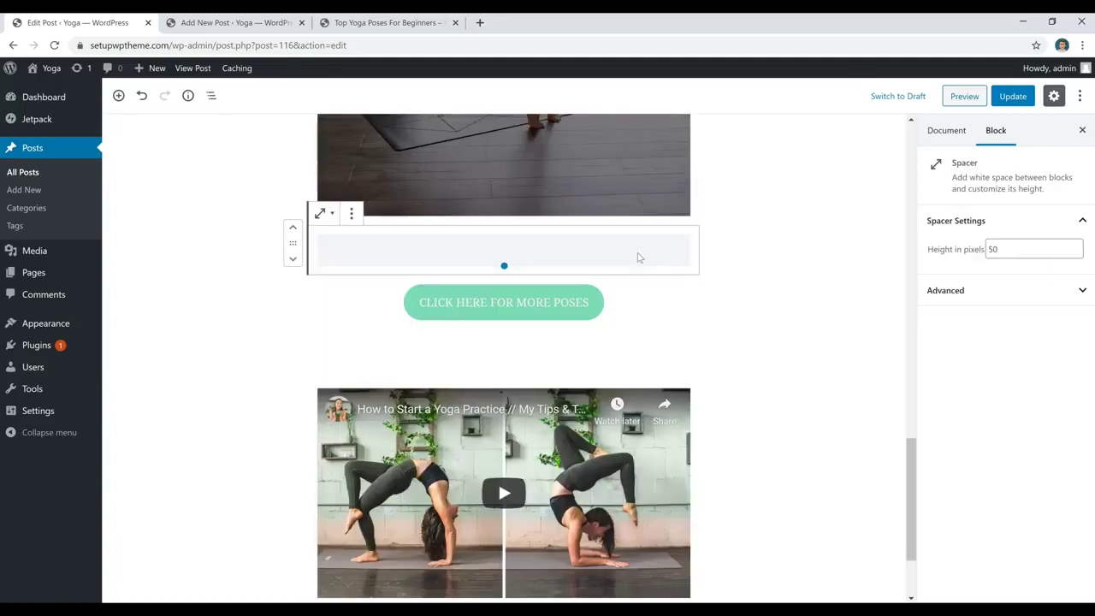
{"action": "left_click", "coordinate": [589, 303]}
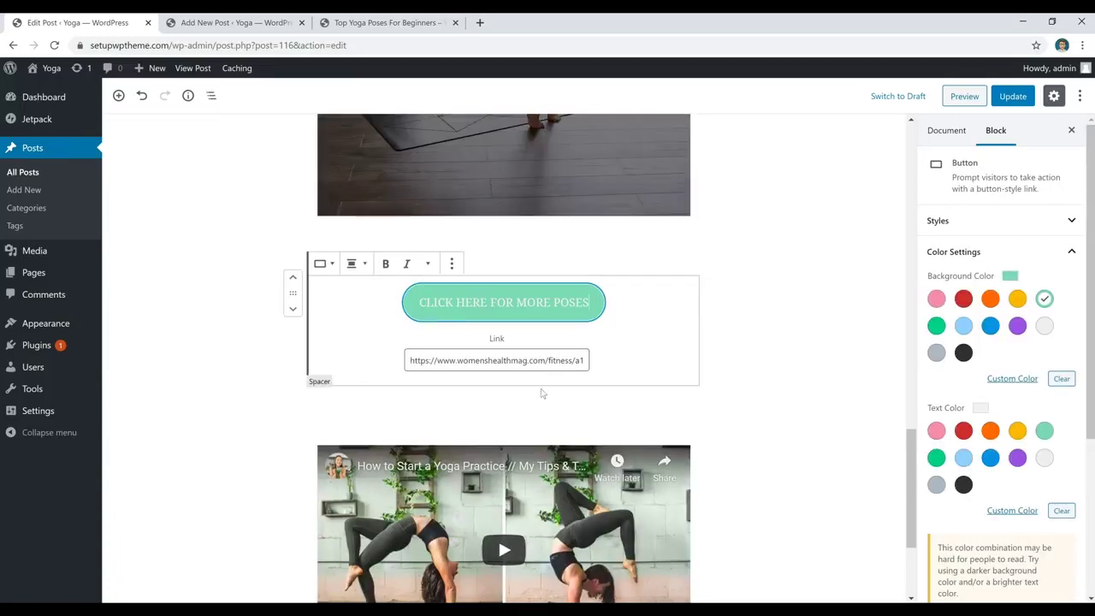
{"action": "left_click", "coordinate": [504, 385]}
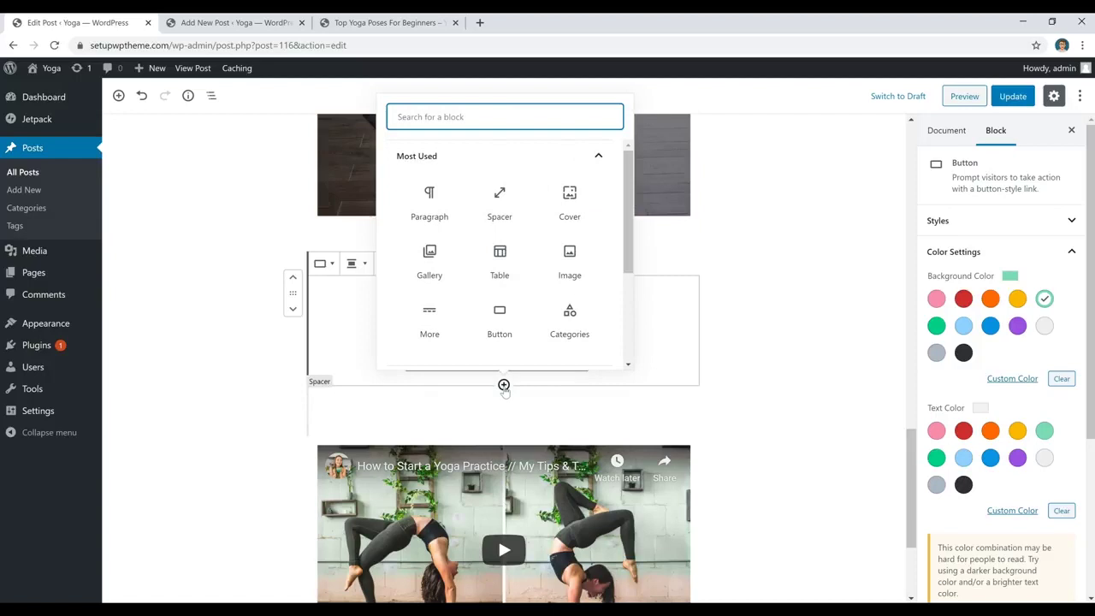
{"action": "left_click", "coordinate": [501, 337]}
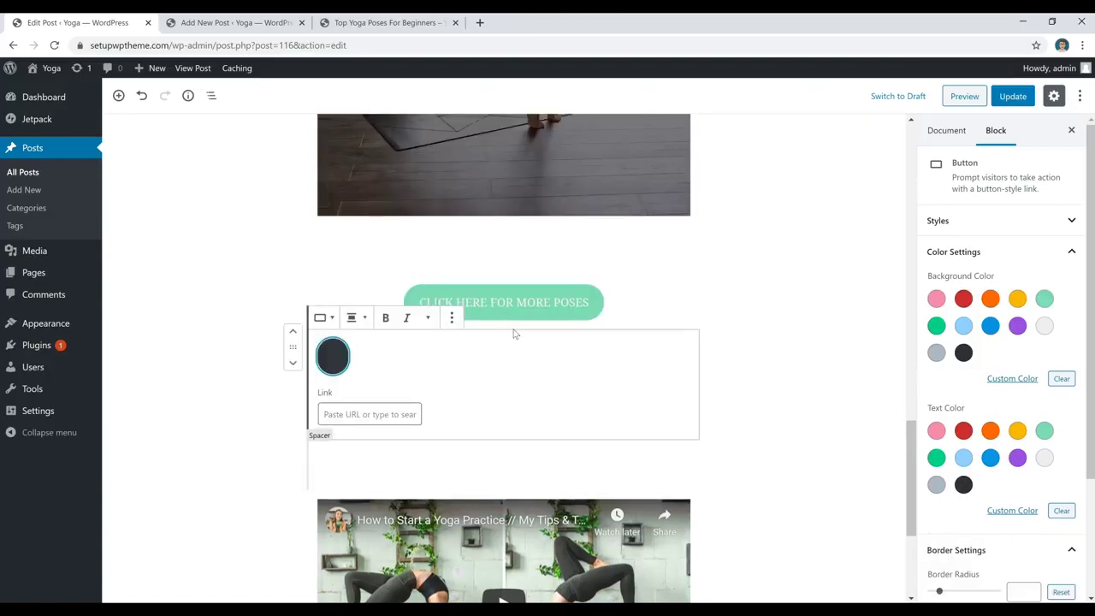
{"action": "type", "text": "fhdffdhdh"}
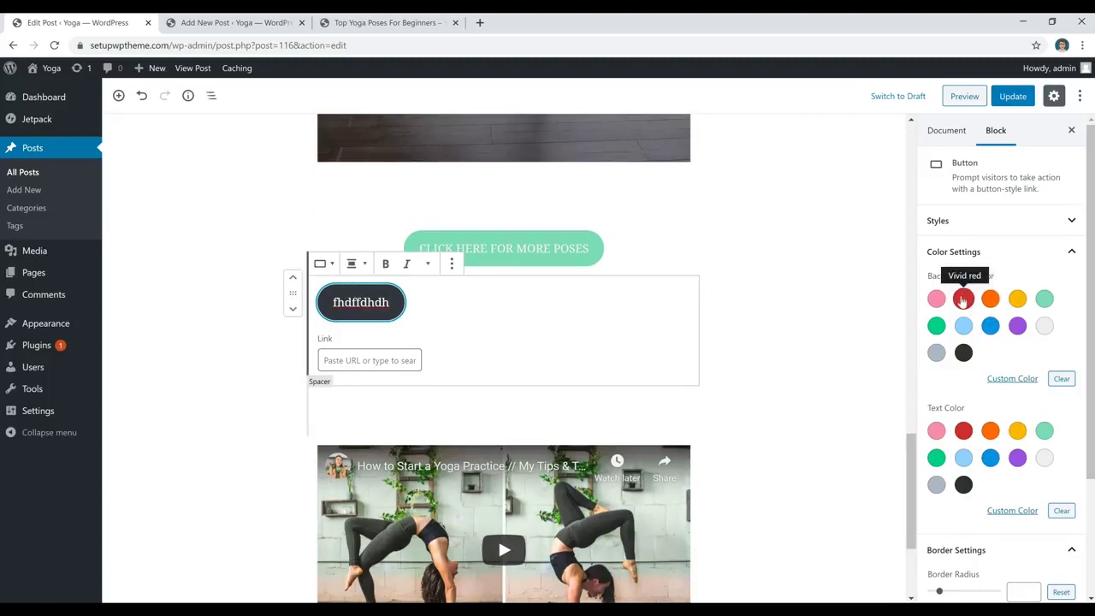
- Set the border radius of the "fhdffdhdh" button to 9 and remove that button from the post
{"action": "scroll", "coordinate": [963, 301], "scroll_direction": "down", "scroll_amount": 3}
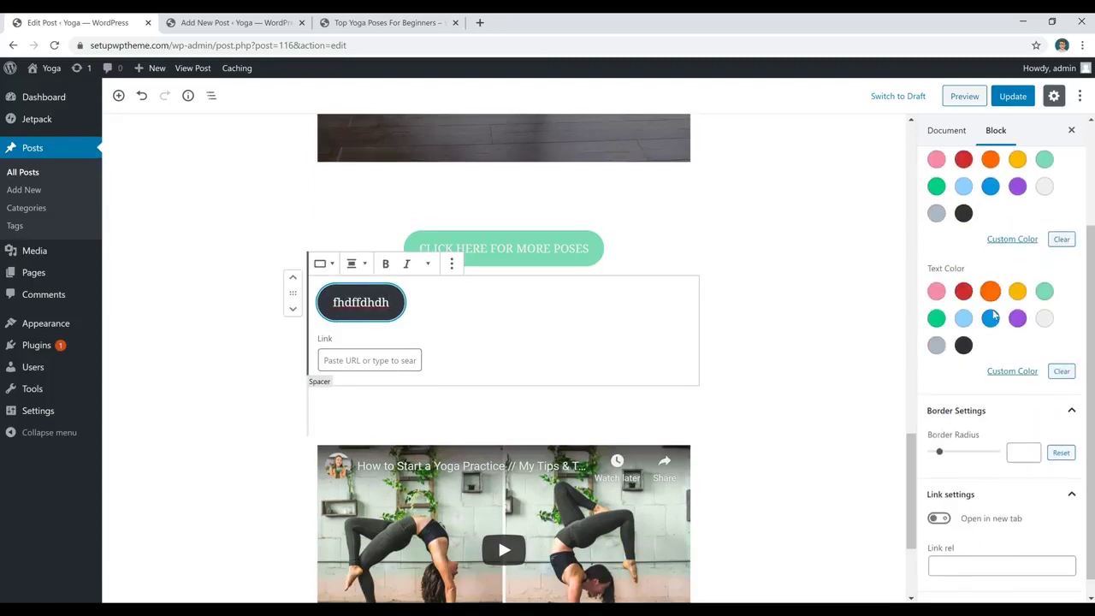
{"action": "scroll", "coordinate": [963, 360], "scroll_direction": "down", "scroll_amount": 1}
{"action": "mouse_move", "coordinate": [940, 434]}
{"action": "left_mouse_down"}
{"action": "mouse_move", "coordinate": [991, 435]}
{"action": "mouse_move", "coordinate": [924, 444]}
{"action": "mouse_move", "coordinate": [945, 442]}
{"action": "left_mouse_up"}
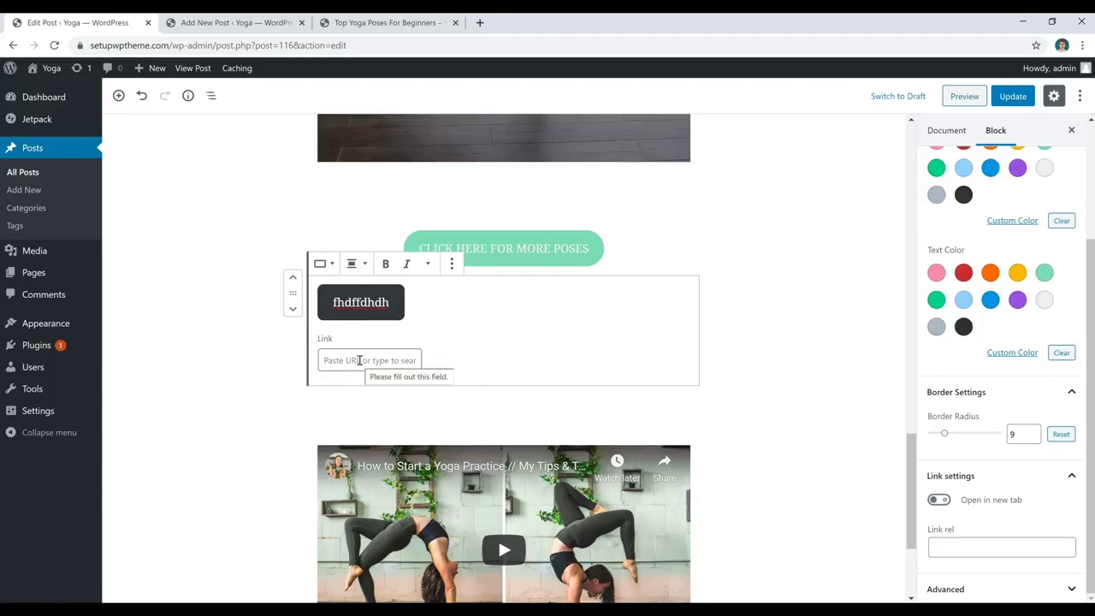
{"action": "left_click", "coordinate": [556, 411]}
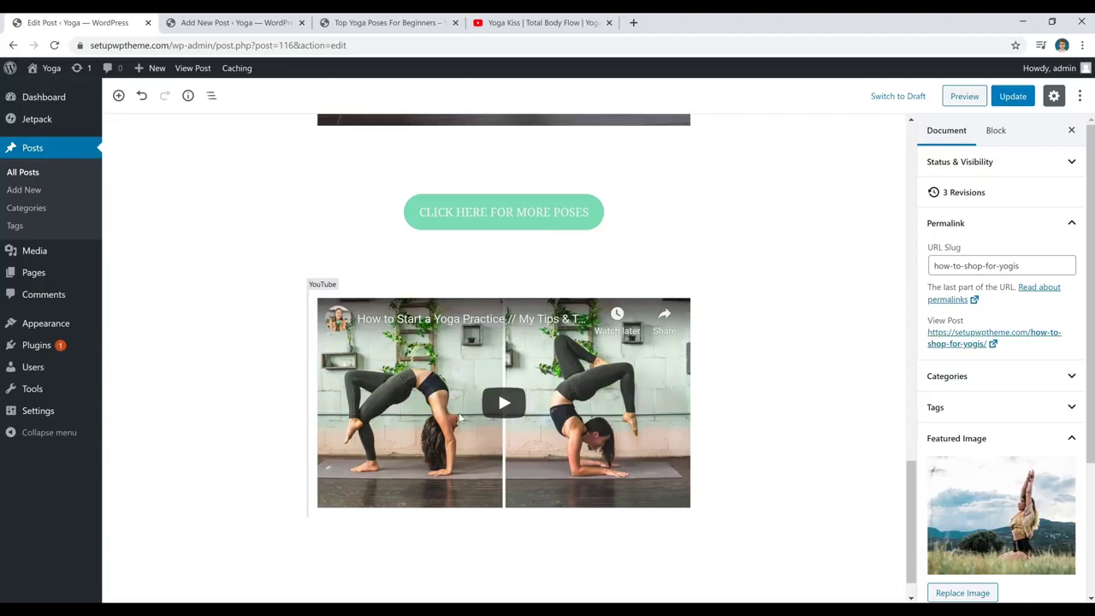
- Copy the link of the YouTube video "Yoga Kiss | Total Body Flow" and return to the post being edited
{"action": "left_click", "coordinate": [552, 24]}
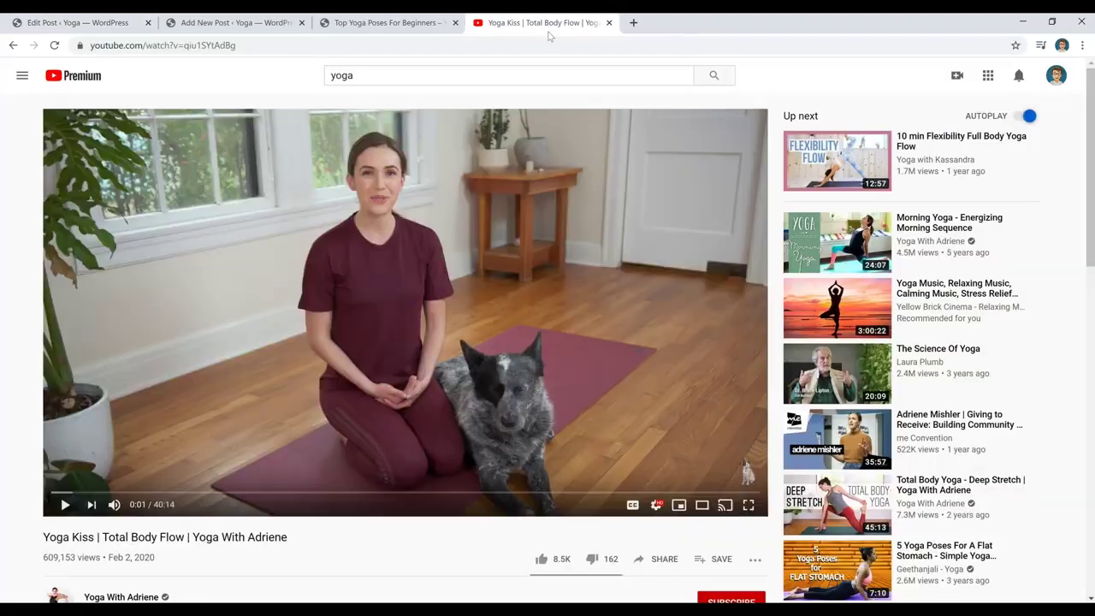
{"action": "left_click", "coordinate": [385, 41]}
{"action": "key", "text": "ctrl+c"}
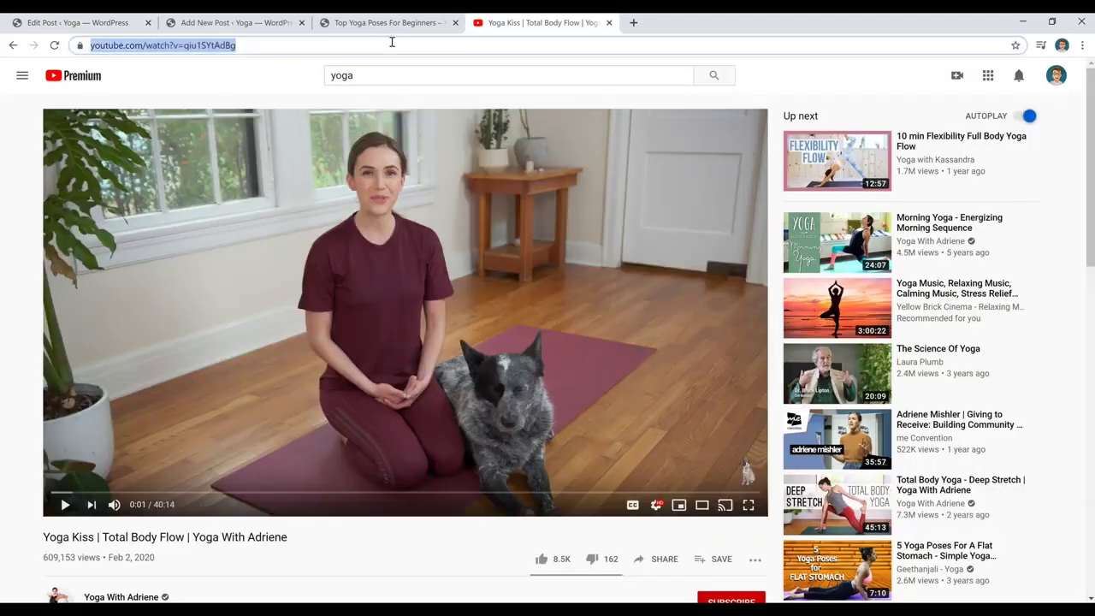
{"action": "left_click", "coordinate": [112, 24]}
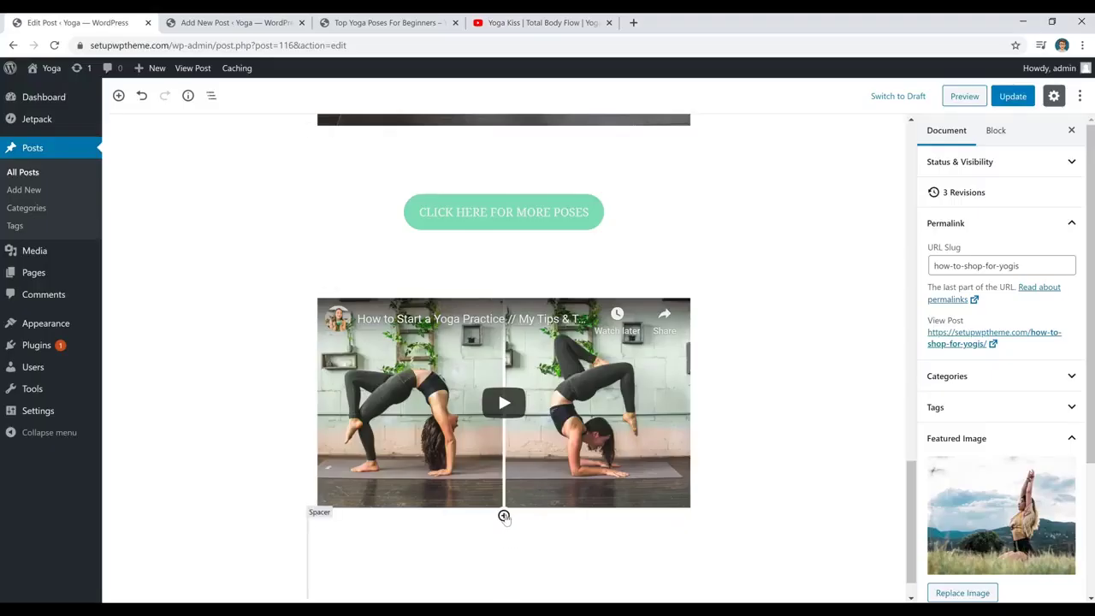
- Add a YouTube block below the "How to Start a Yoga Practice" video and embed the copied video link in it
{"action": "left_click", "coordinate": [504, 516]}
{"action": "scroll", "coordinate": [570, 308], "scroll_direction": "down", "scroll_amount": 3}
{"action": "scroll", "coordinate": [538, 384], "scroll_direction": "up", "scroll_amount": 1}
{"action": "scroll", "coordinate": [476, 278], "scroll_direction": "up", "scroll_amount": 2}
{"action": "type", "text": "you"}
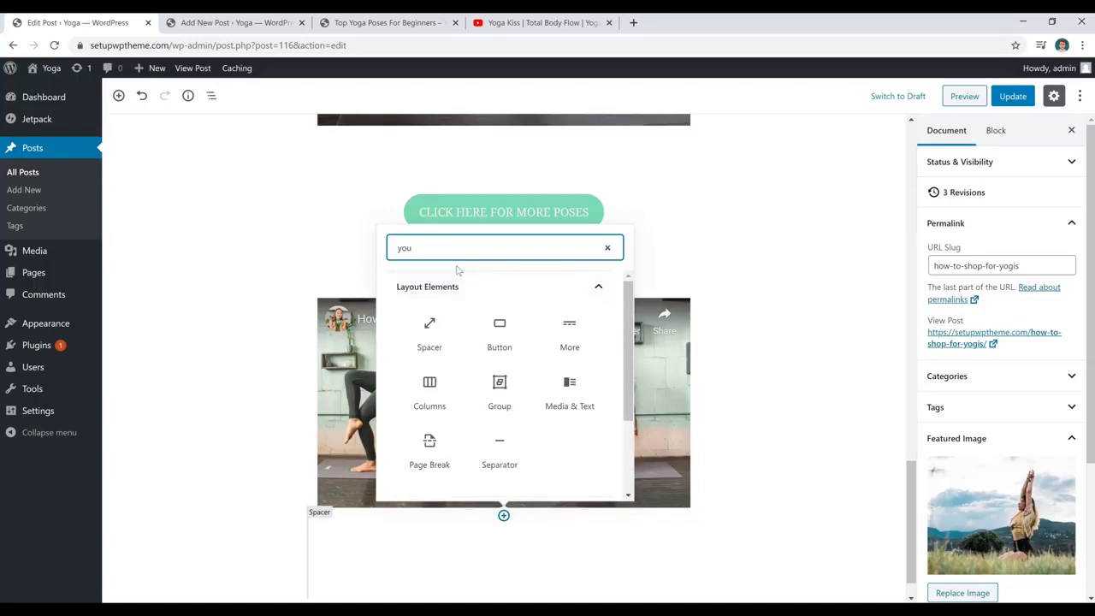
{"action": "type", "text": "tub"}
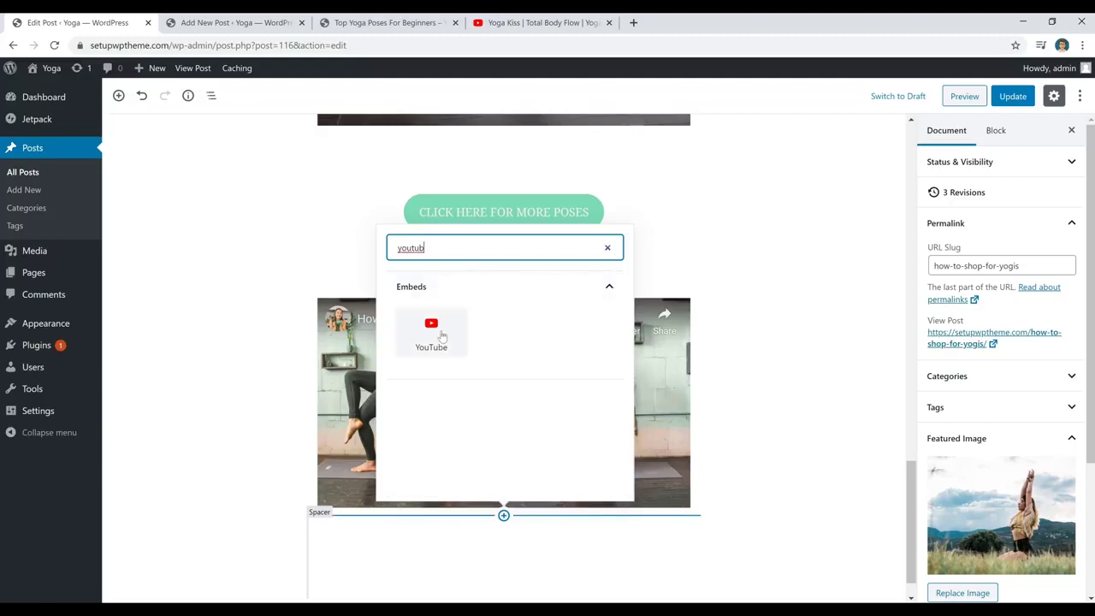
{"action": "left_click", "coordinate": [442, 339]}
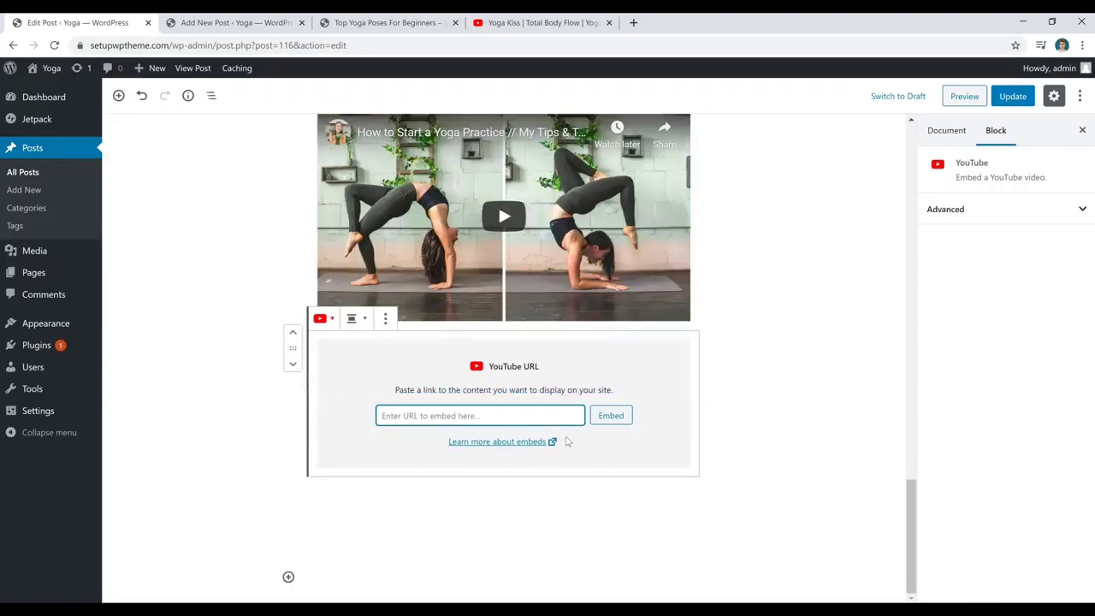
{"action": "key", "text": "ctrl+v"}
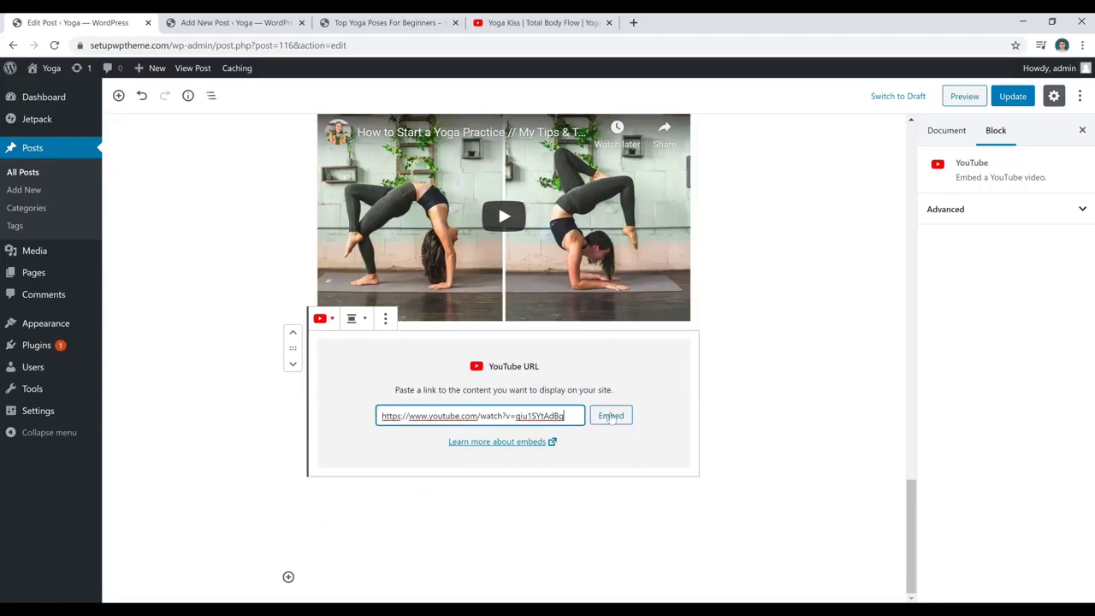
{"action": "left_click", "coordinate": [607, 416]}
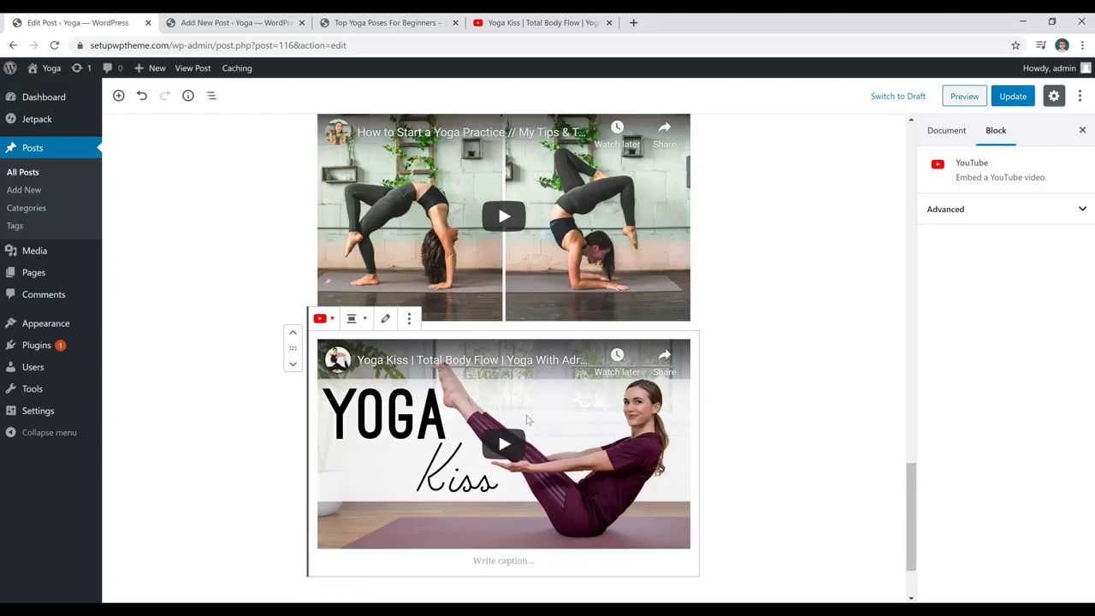
- Align the embedded "Yoga Kiss" video to the center and deselect its block
{"action": "left_click", "coordinate": [352, 318]}
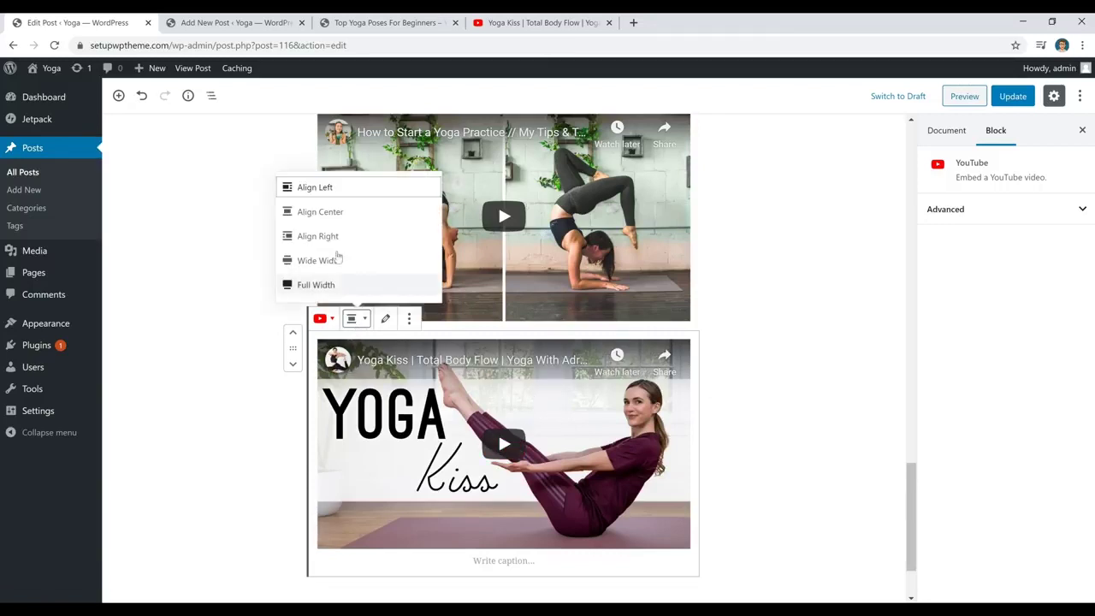
{"action": "left_click", "coordinate": [378, 215]}
{"action": "left_click", "coordinate": [781, 369]}
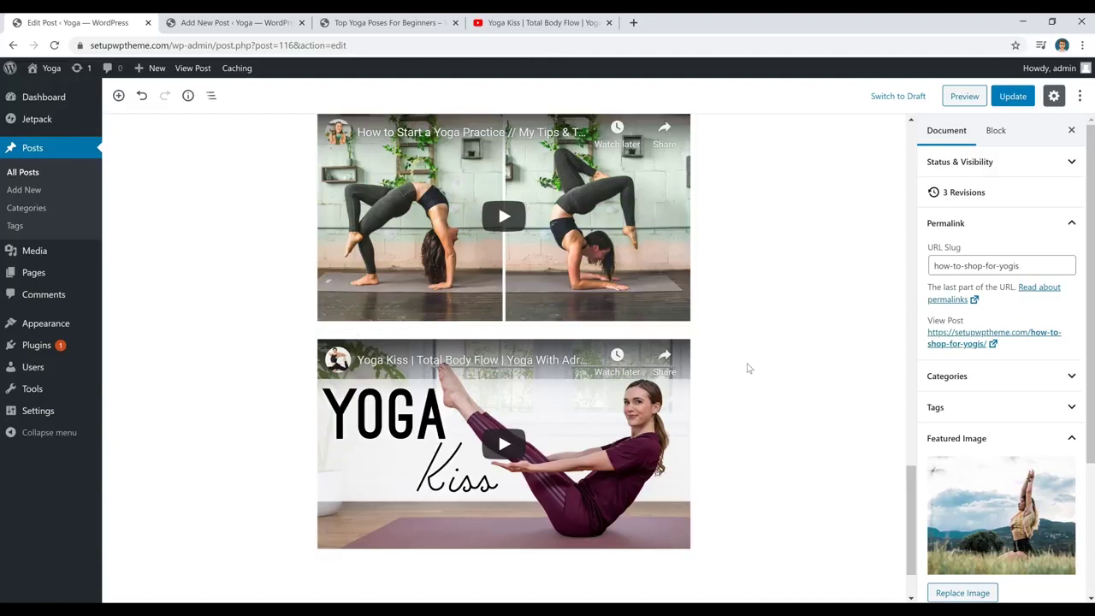
- Show the post's category settings and open the form for adding a new category
{"action": "scroll", "coordinate": [748, 367], "scroll_direction": "up", "scroll_amount": 15}
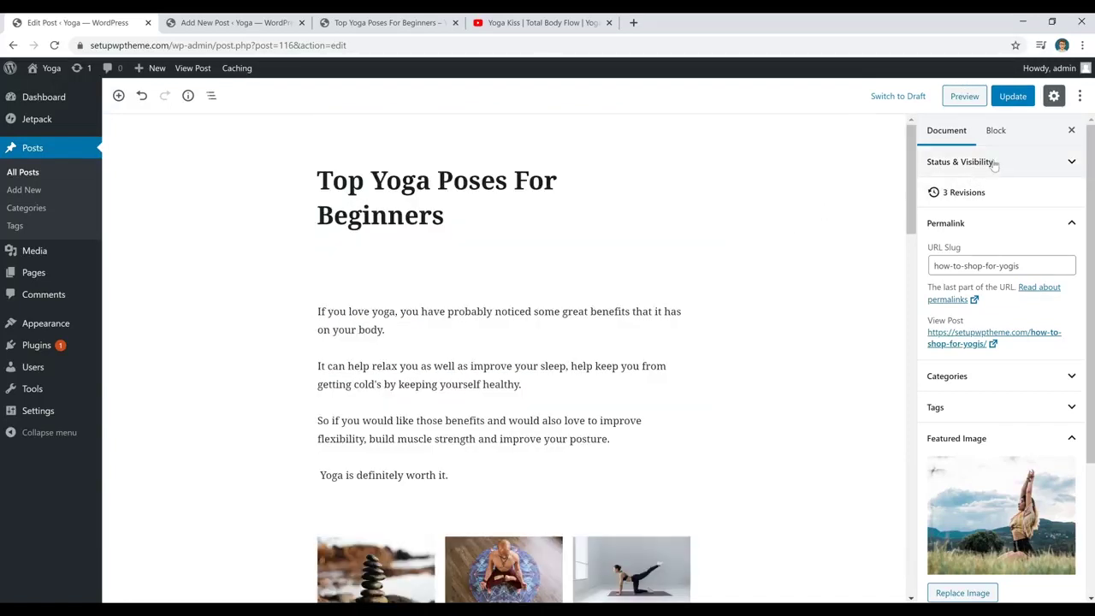
{"action": "scroll", "coordinate": [986, 181], "scroll_direction": "down", "scroll_amount": 1}
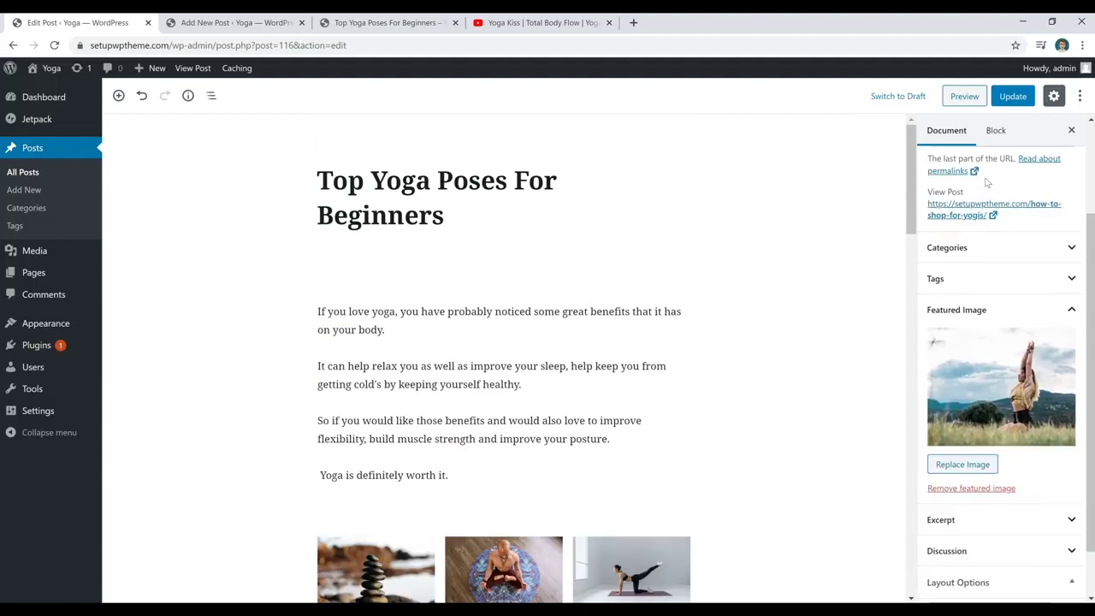
{"action": "left_click", "coordinate": [1001, 247]}
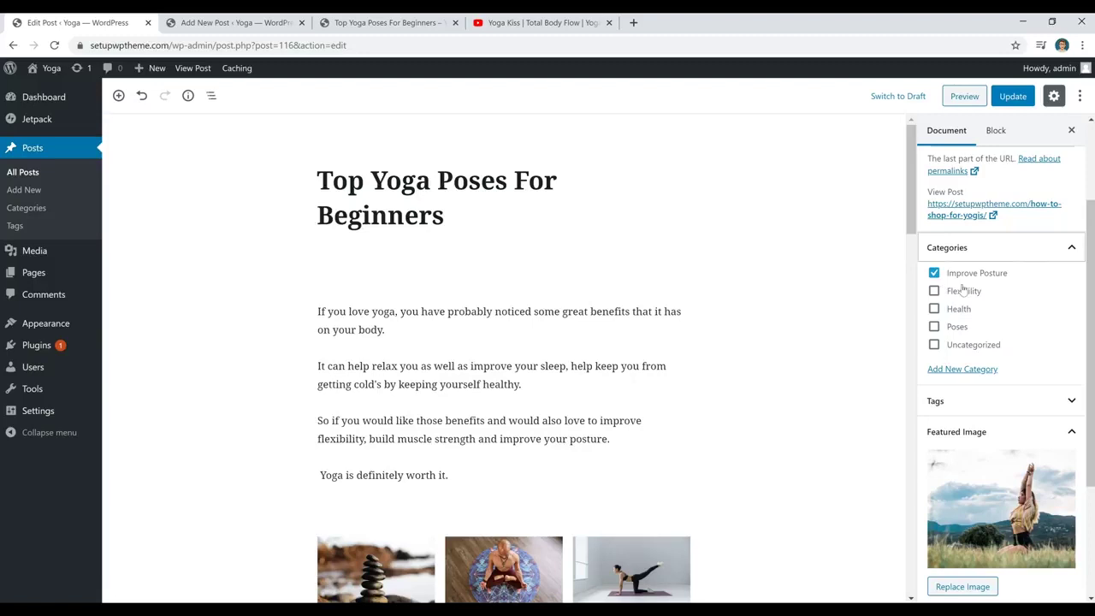
{"action": "left_click", "coordinate": [973, 371]}
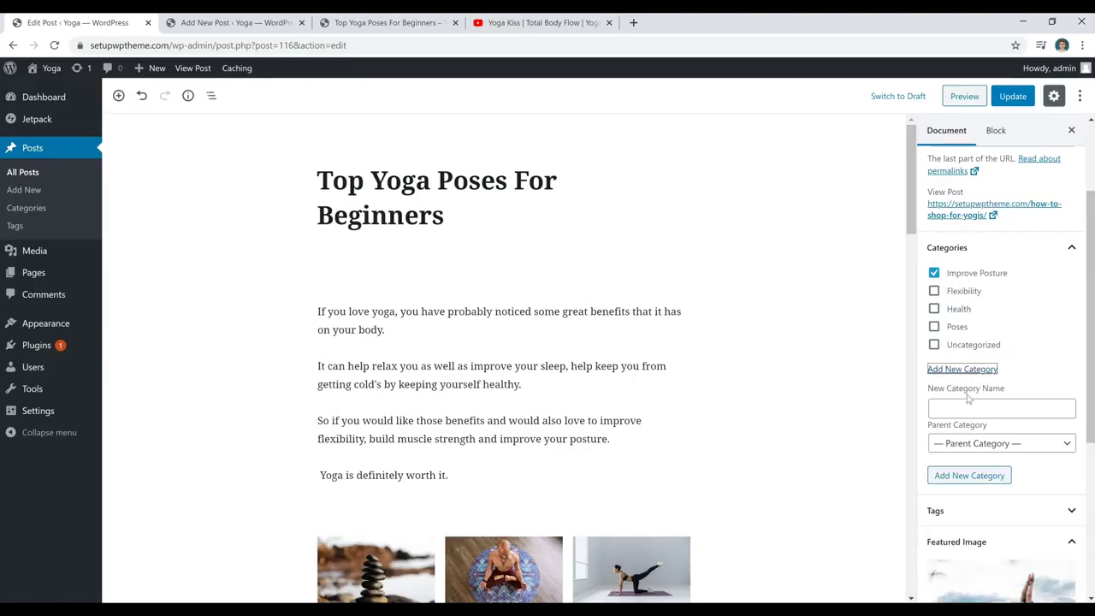
{"action": "left_click", "coordinate": [964, 407]}
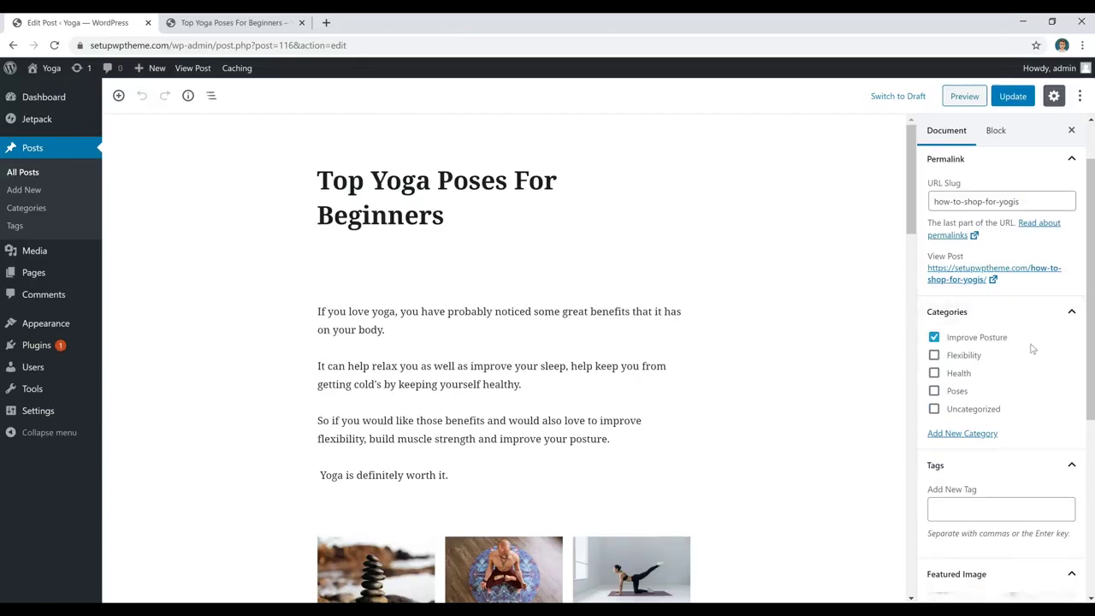
- Add the tag "top yoga poses for beginners" to the post
{"action": "scroll", "coordinate": [1007, 351], "scroll_direction": "down", "scroll_amount": 3}
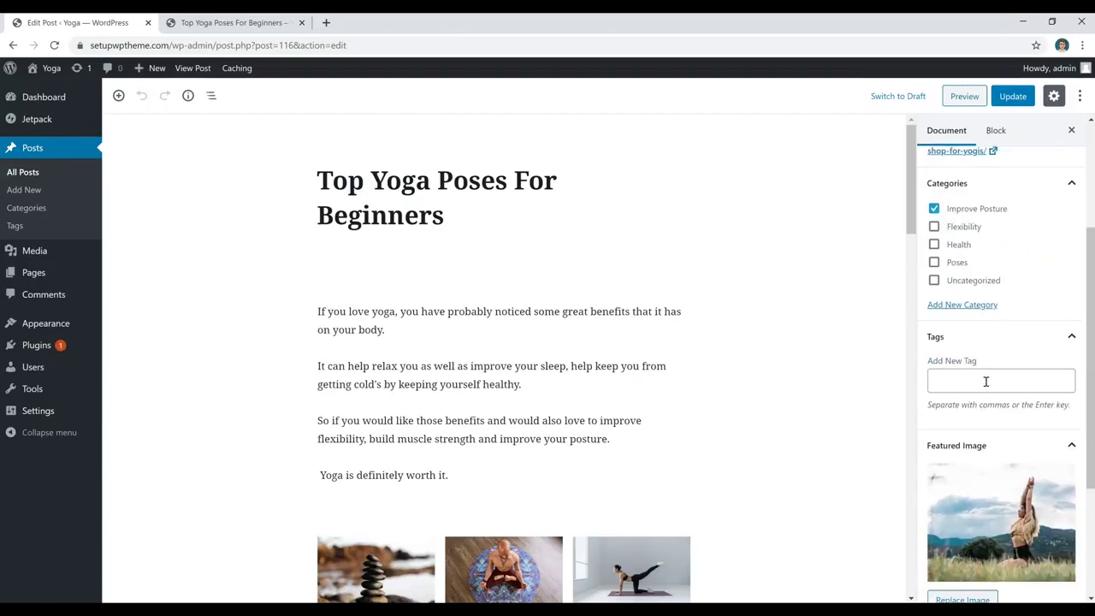
{"action": "left_click", "coordinate": [986, 382]}
{"action": "type", "text": "top yoga poses for beginners"}
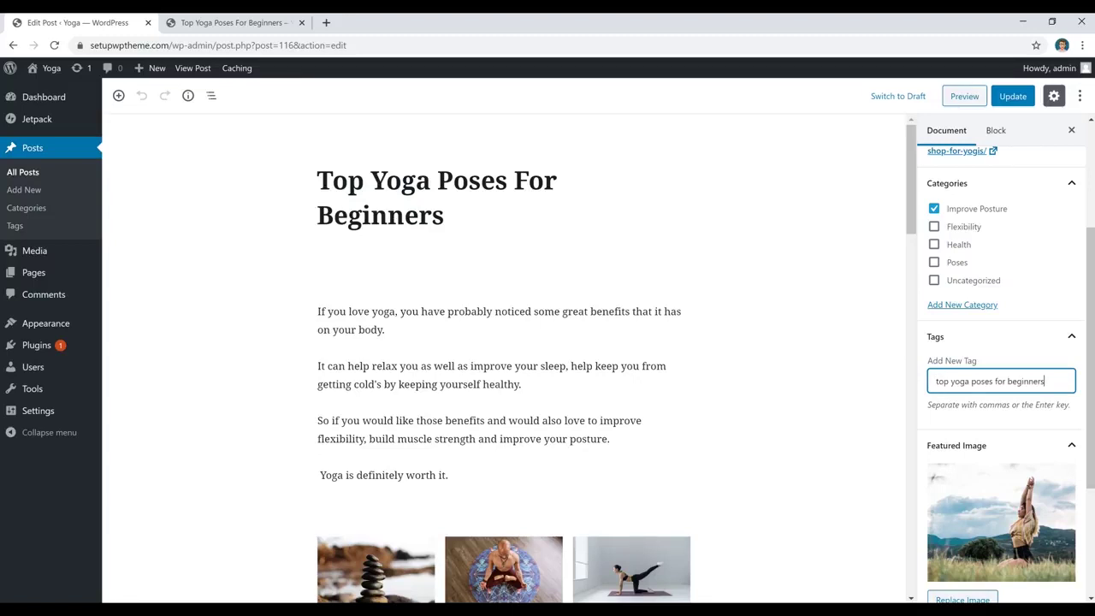
{"action": "key", "text": "Return"}
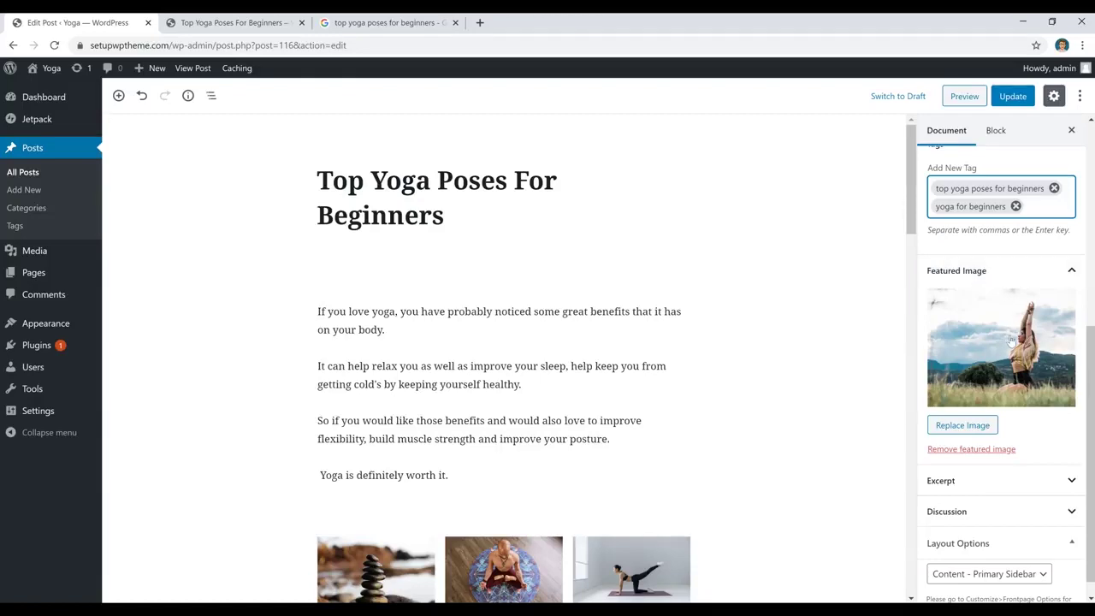
- View the live "Top Yoga Poses For Beginners" post and the site's home page to examine where featured images appear
{"action": "left_click", "coordinate": [232, 26]}
{"action": "scroll", "coordinate": [420, 320], "scroll_direction": "down", "scroll_amount": 2}
{"action": "scroll", "coordinate": [394, 433], "scroll_direction": "up", "scroll_amount": 3}
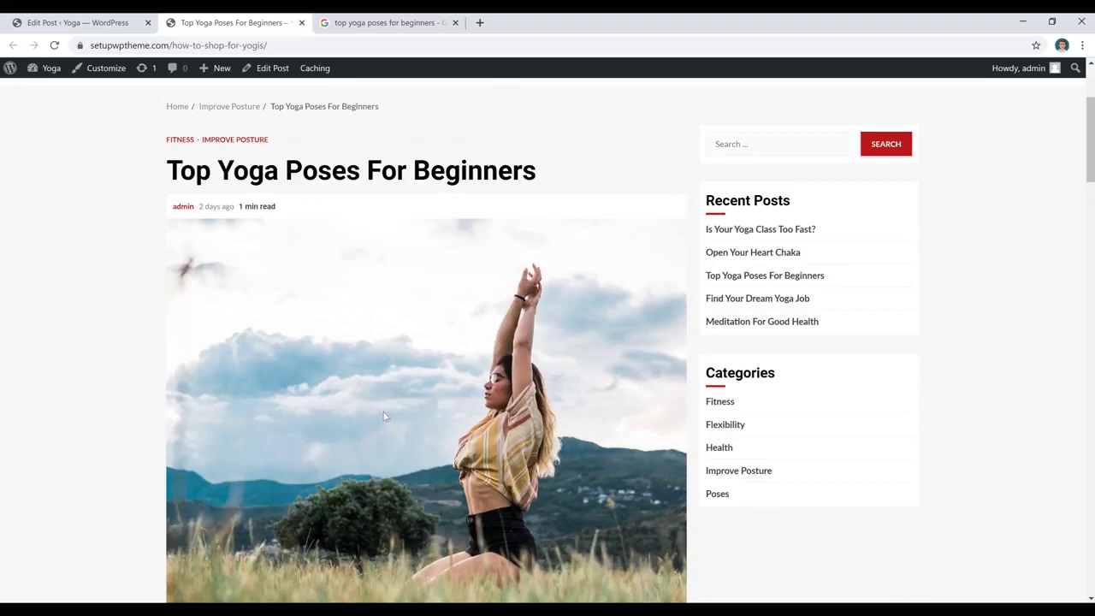
{"action": "left_click", "coordinate": [212, 182]}
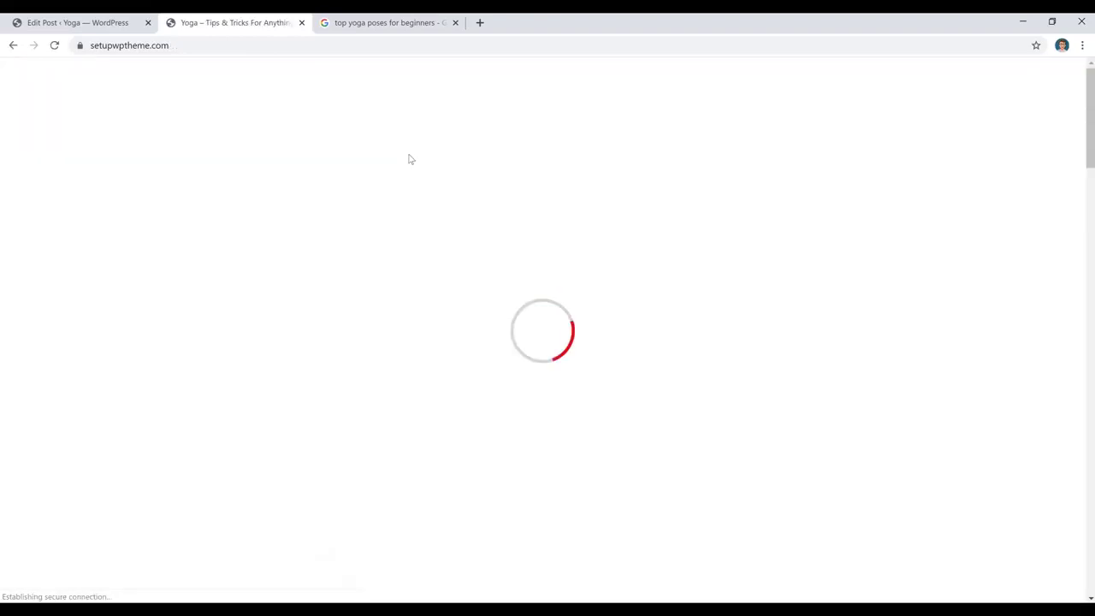
{"action": "scroll", "coordinate": [698, 301], "scroll_direction": "down", "scroll_amount": 1}
{"action": "scroll", "coordinate": [697, 301], "scroll_direction": "down", "scroll_amount": 2}
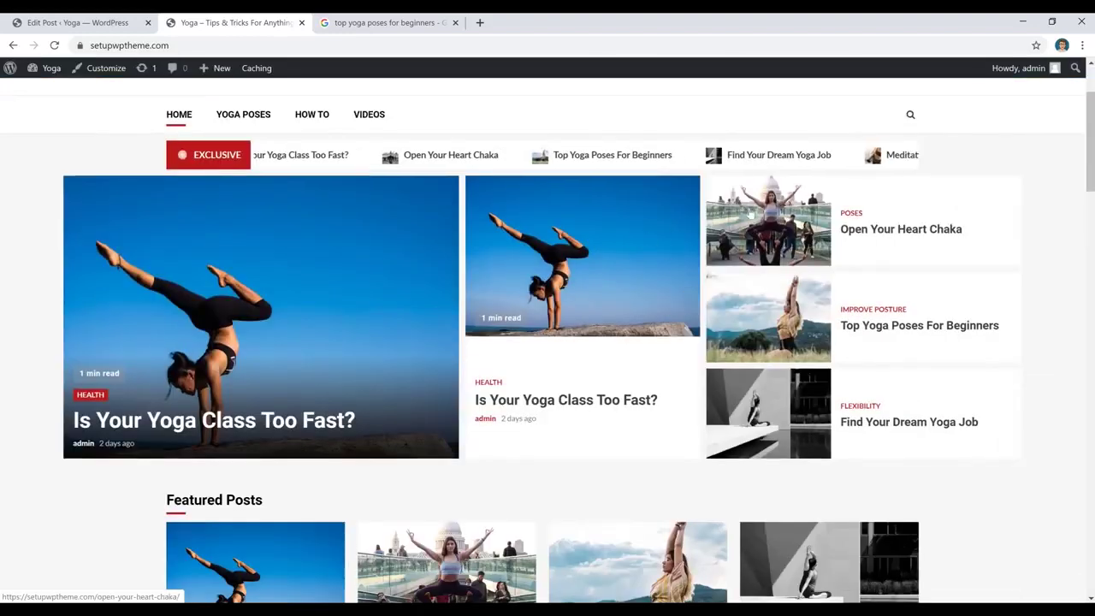
{"action": "scroll", "coordinate": [695, 506], "scroll_direction": "down", "scroll_amount": 1}
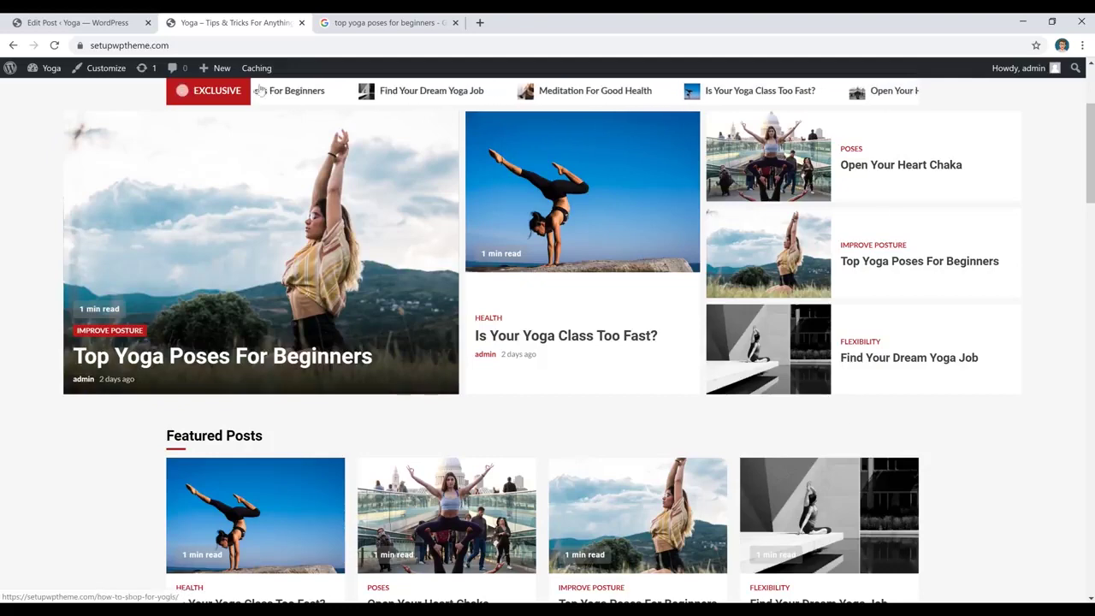
- Remove the featured image of "Top Yoga Poses For Beginners" and upload pexels-photo-2410573 from the Desktop as its featured image
{"action": "left_click", "coordinate": [77, 22]}
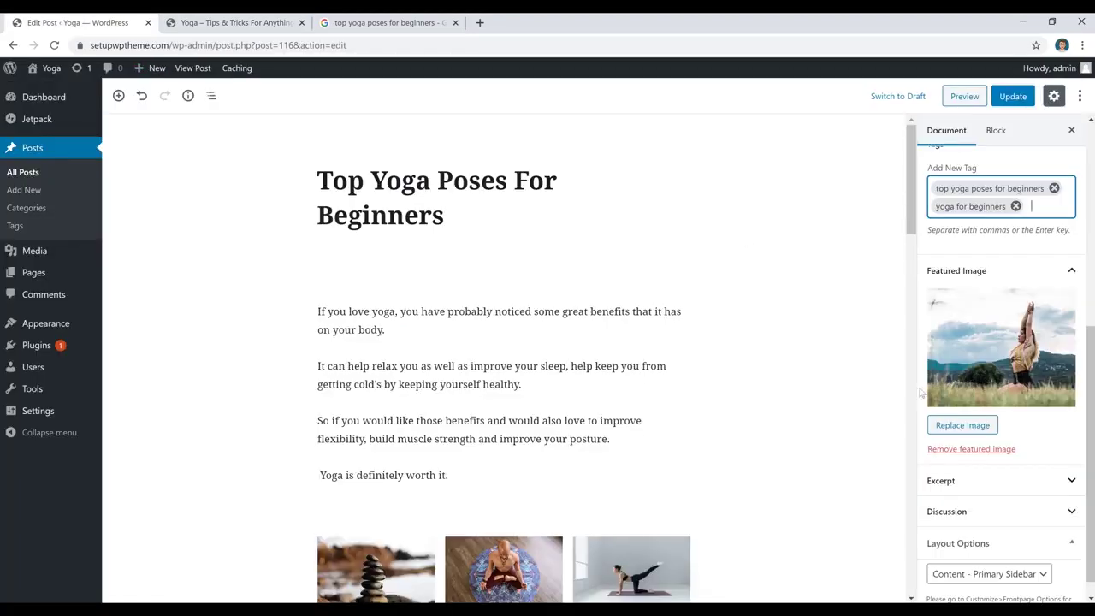
{"action": "left_click", "coordinate": [963, 449]}
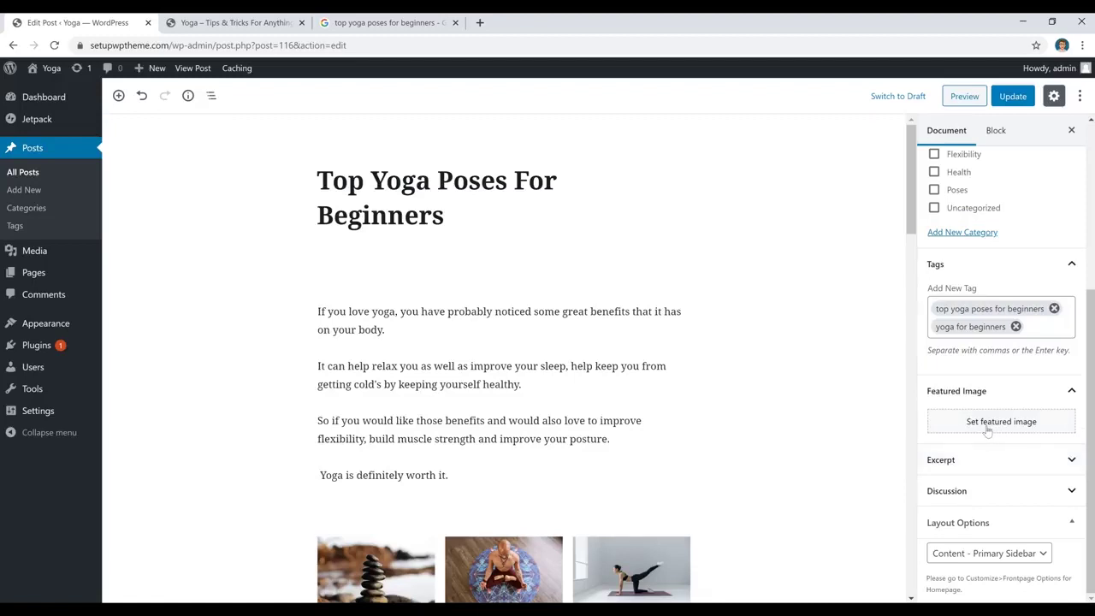
{"action": "left_click", "coordinate": [989, 424]}
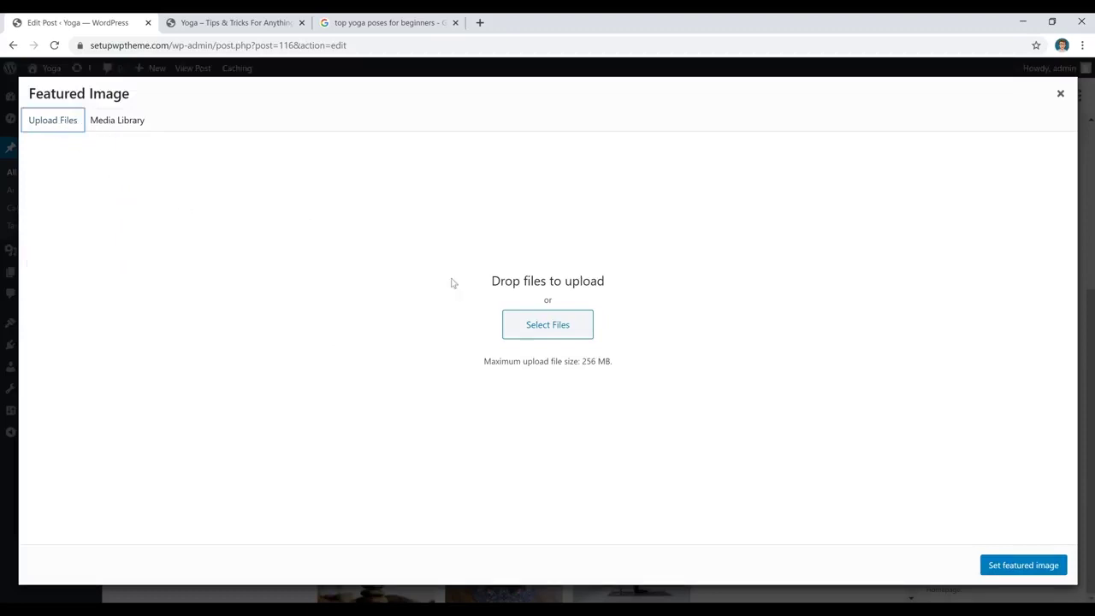
{"action": "left_click", "coordinate": [547, 329]}
{"action": "left_click", "coordinate": [377, 241]}
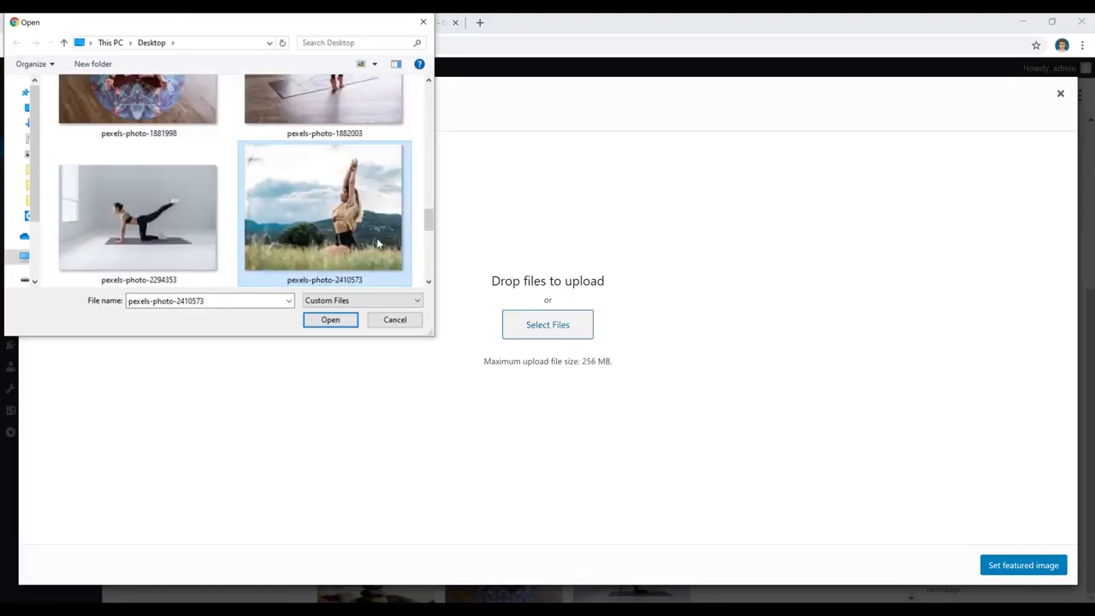
{"action": "left_click", "coordinate": [331, 319]}
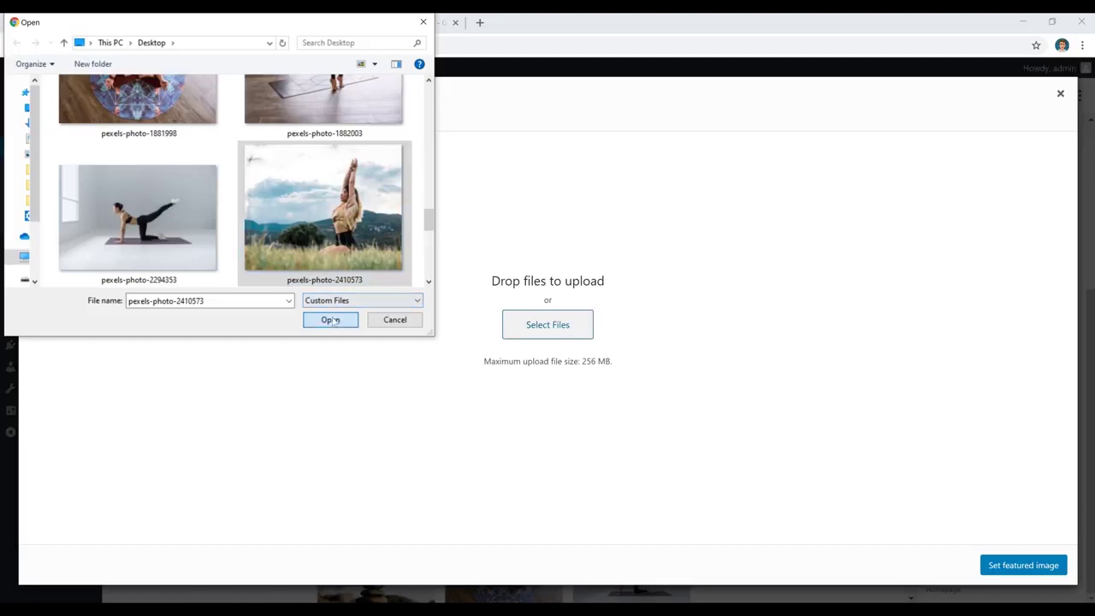
{"action": "left_click", "coordinate": [1015, 572]}
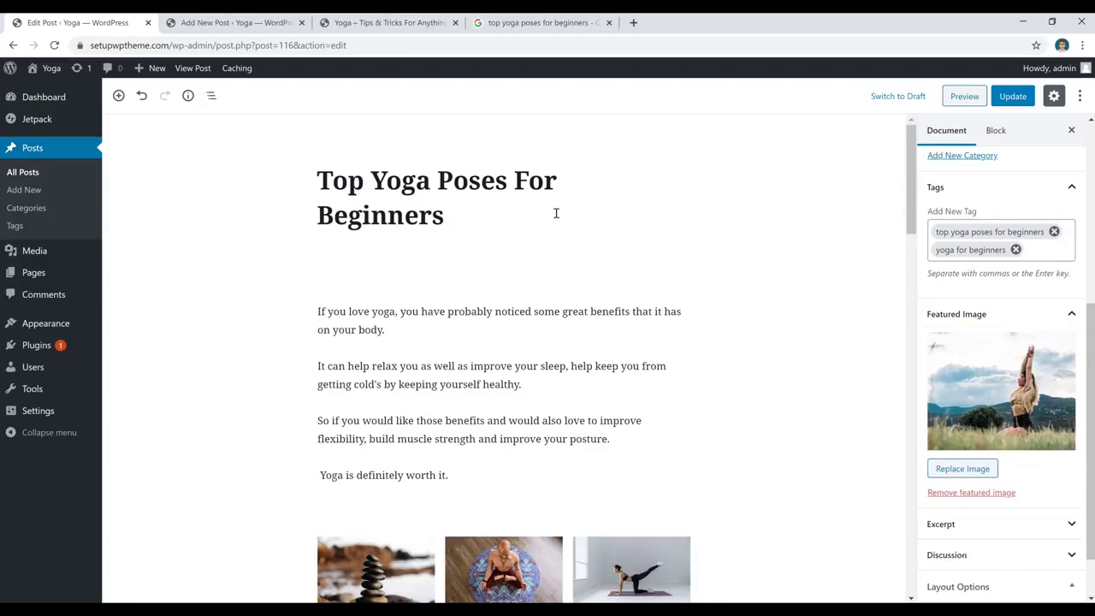
- Title the new empty post "Best Yoga Techniques (8 Tips)" and save it as a draft
{"action": "left_click", "coordinate": [253, 27]}
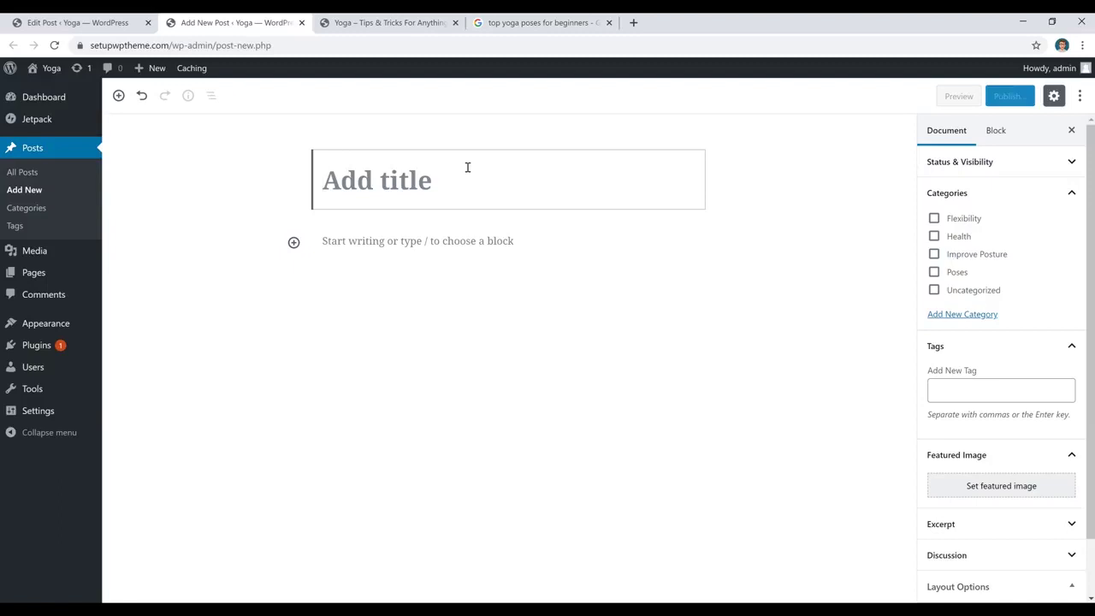
{"action": "type", "text": "Best Yoga Techniques (8 Tips)"}
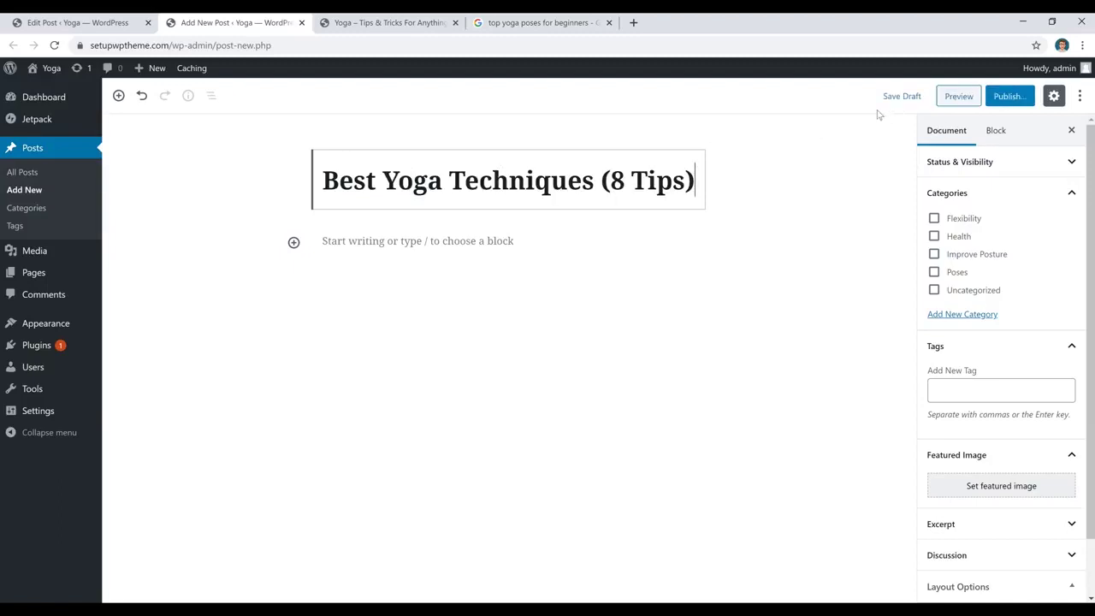
{"action": "left_click", "coordinate": [901, 101]}
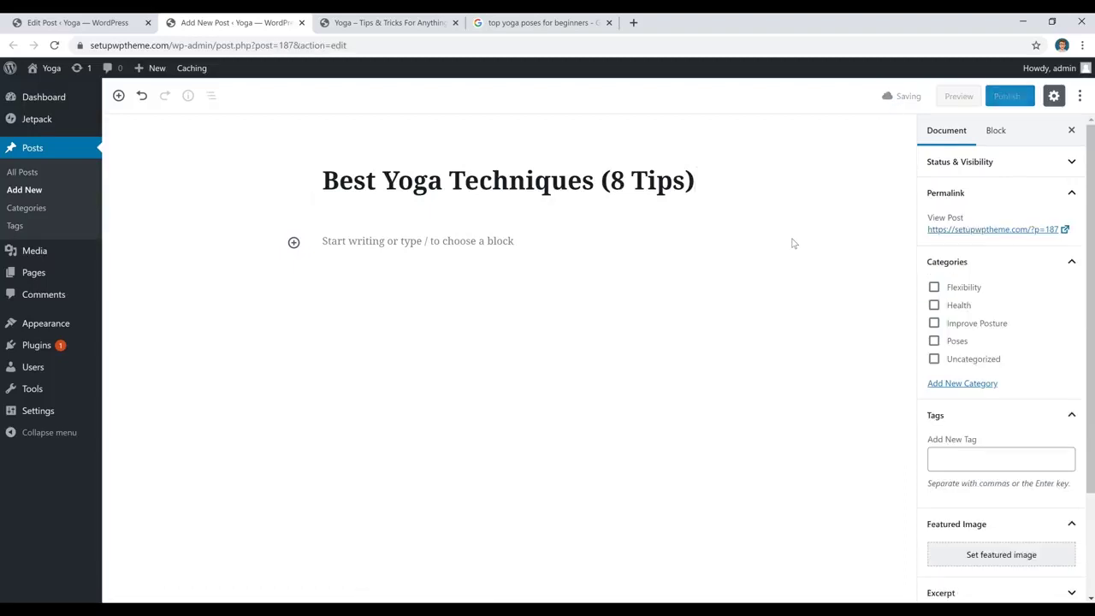
- Reopen the "Best Yoga Techniques (8 Tips)" draft from the list of all posts and publish it immediately with public visibility
{"action": "left_click", "coordinate": [27, 174]}
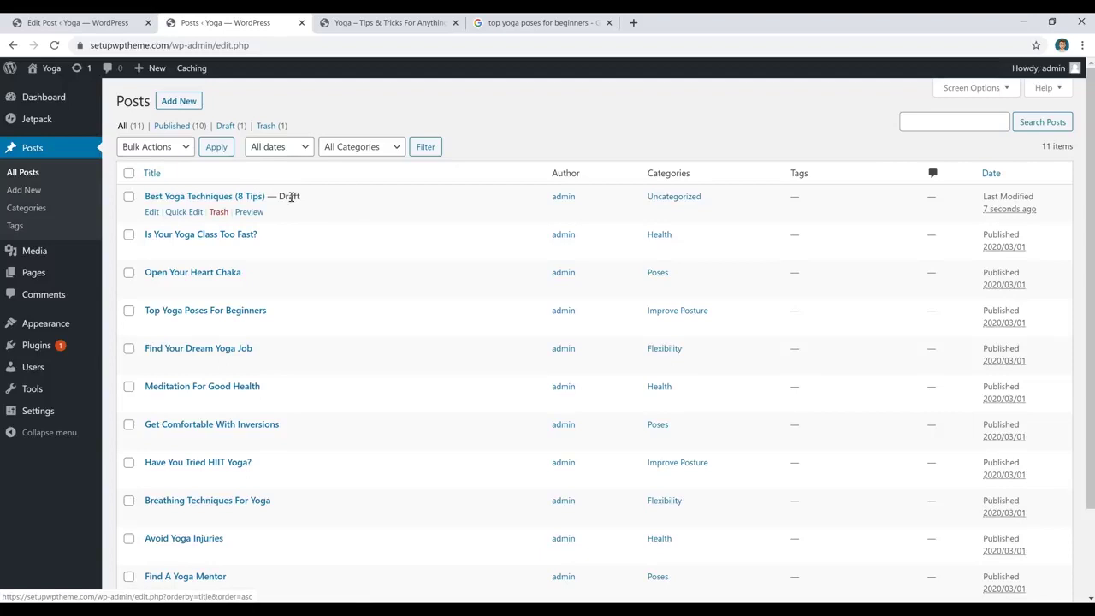
{"action": "left_click", "coordinate": [212, 197]}
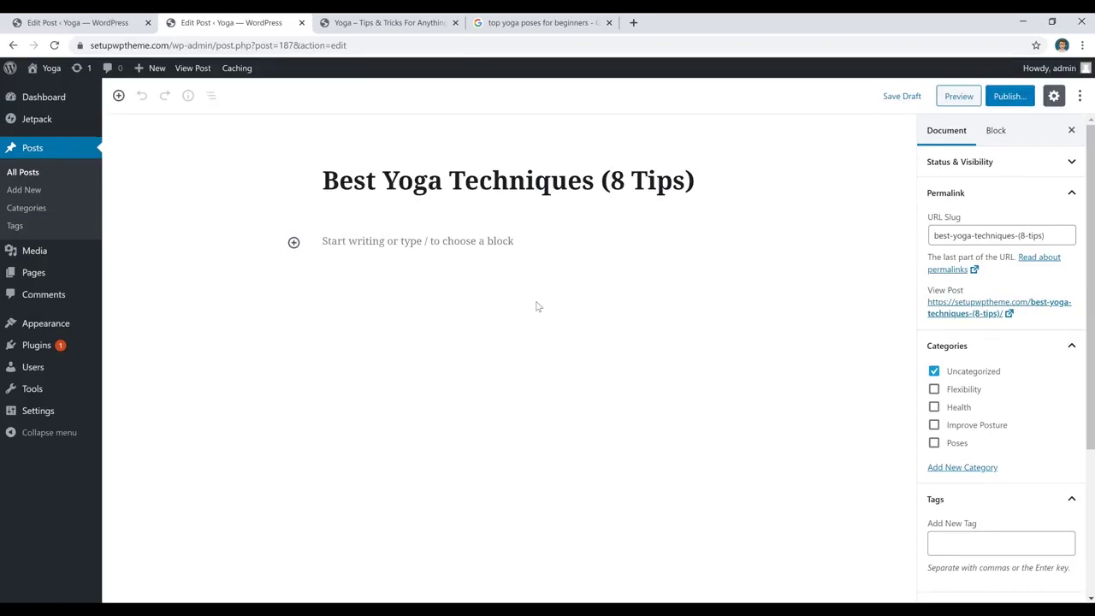
{"action": "left_click", "coordinate": [1008, 98]}
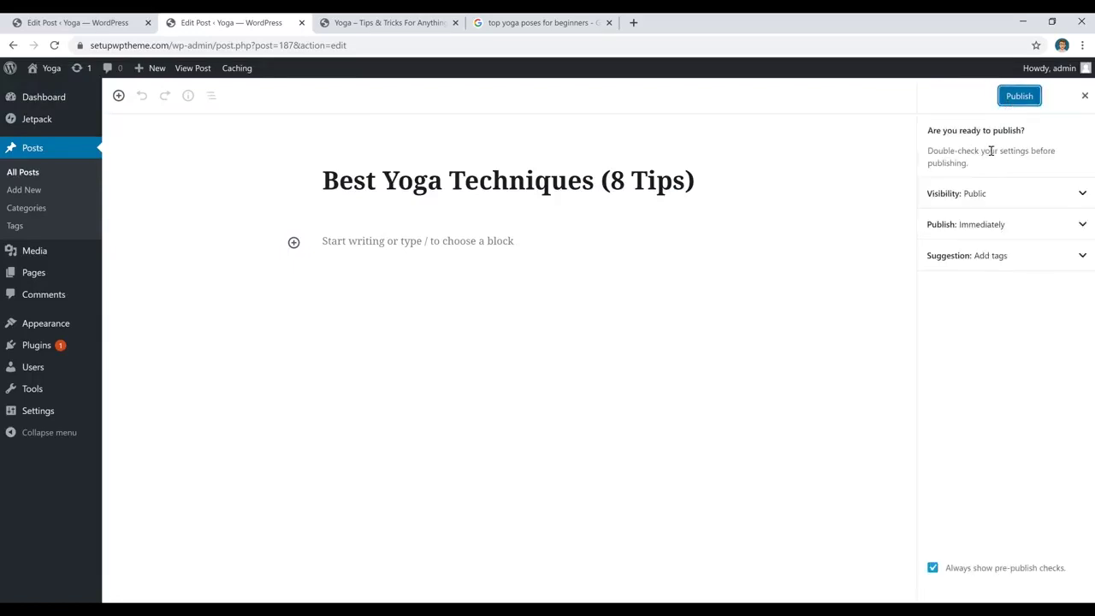
{"action": "left_click", "coordinate": [1020, 96]}
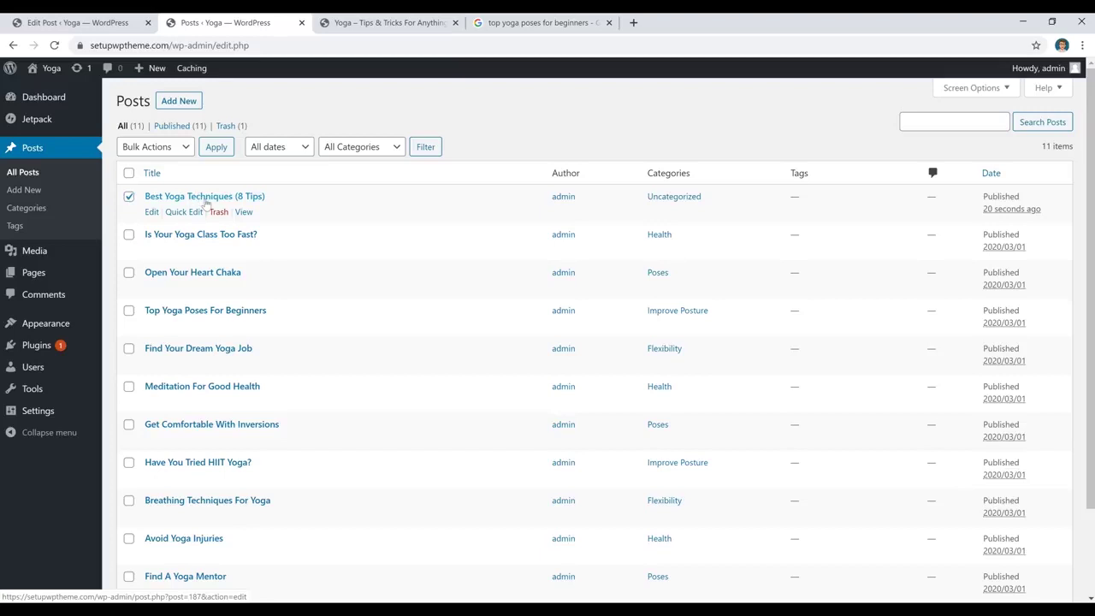
- Move the selected "Best Yoga Techniques (8 Tips)" post to the trash with a bulk action
{"action": "left_click", "coordinate": [176, 151]}
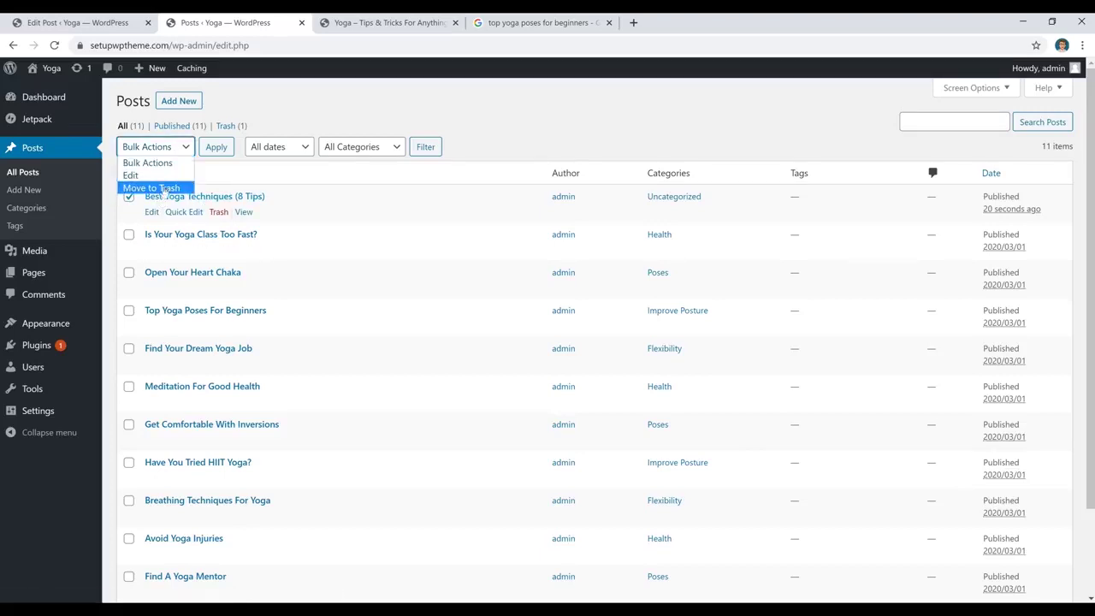
{"action": "left_click", "coordinate": [162, 188]}
{"action": "left_click", "coordinate": [215, 147]}
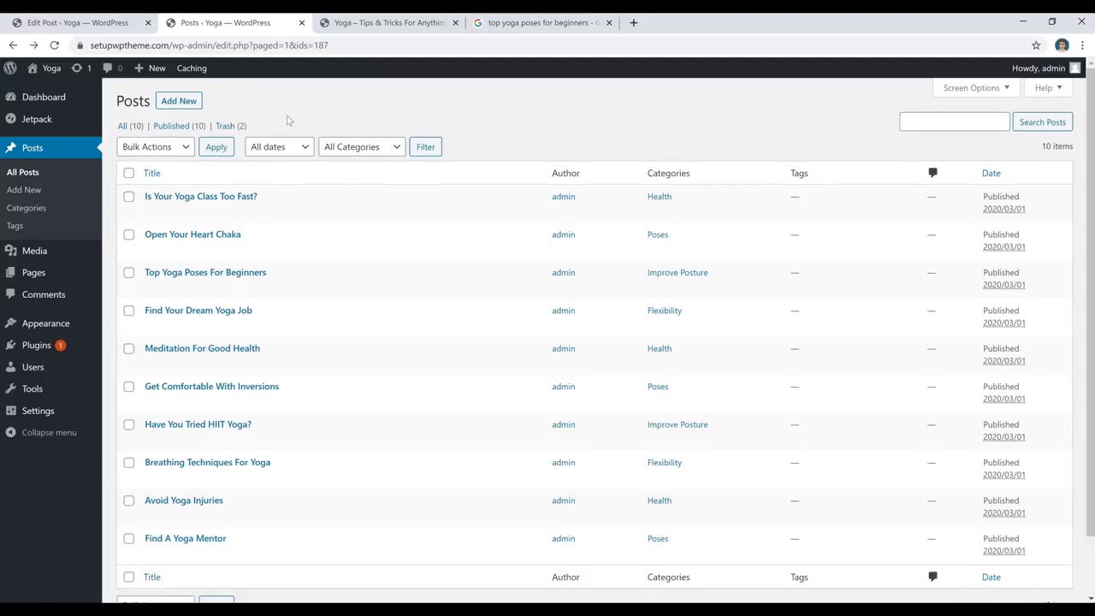
- Select all posts in the trash and choose the Delete Permanently bulk action
{"action": "left_click", "coordinate": [225, 128]}
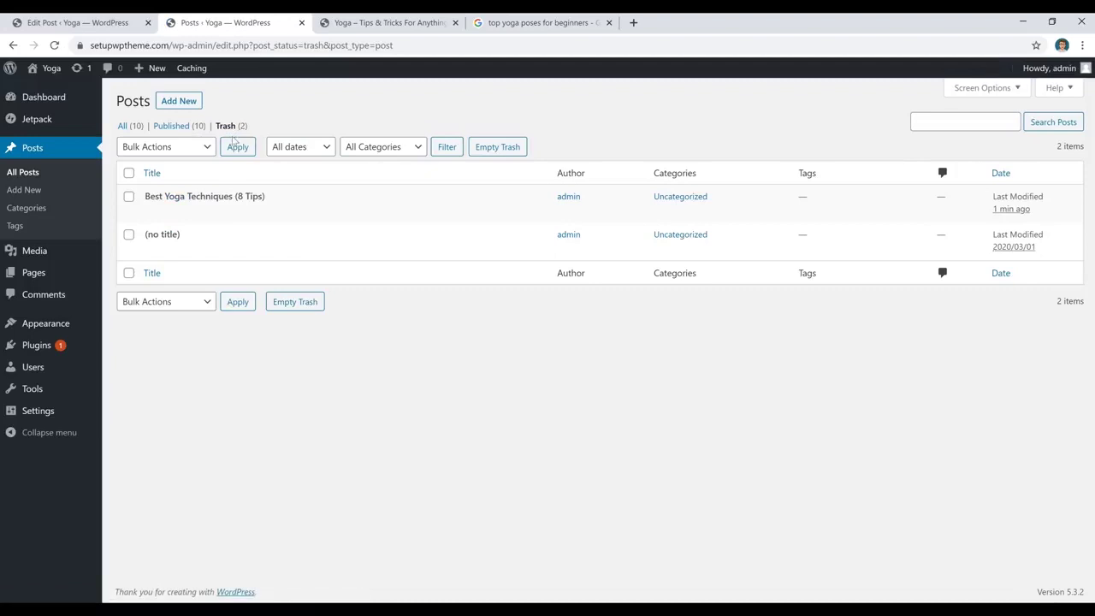
{"action": "left_click", "coordinate": [128, 173]}
{"action": "left_click", "coordinate": [162, 146]}
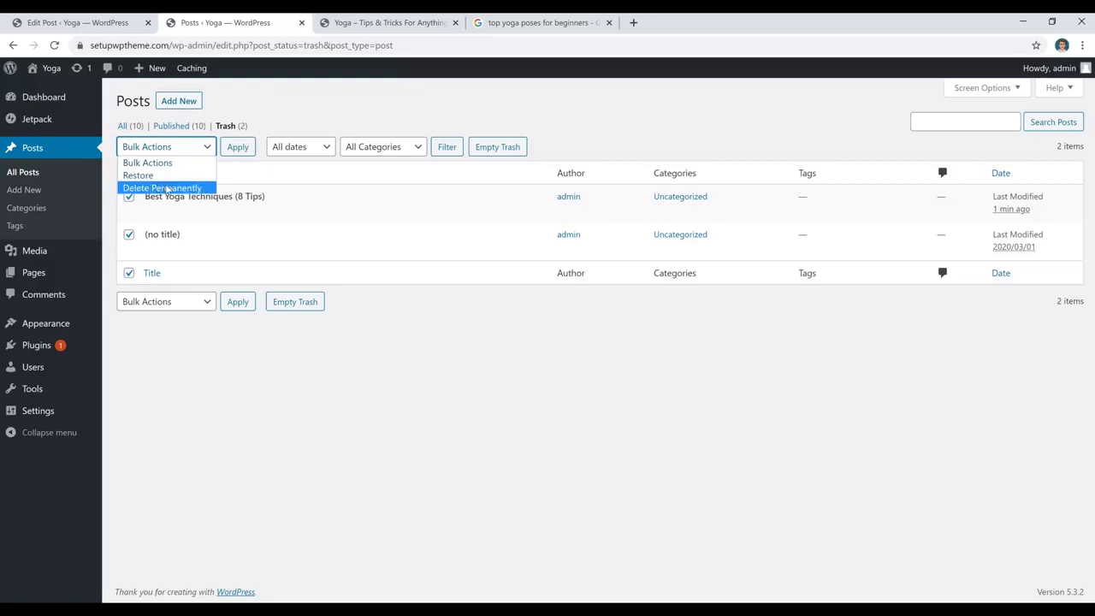
{"action": "left_click", "coordinate": [167, 188]}
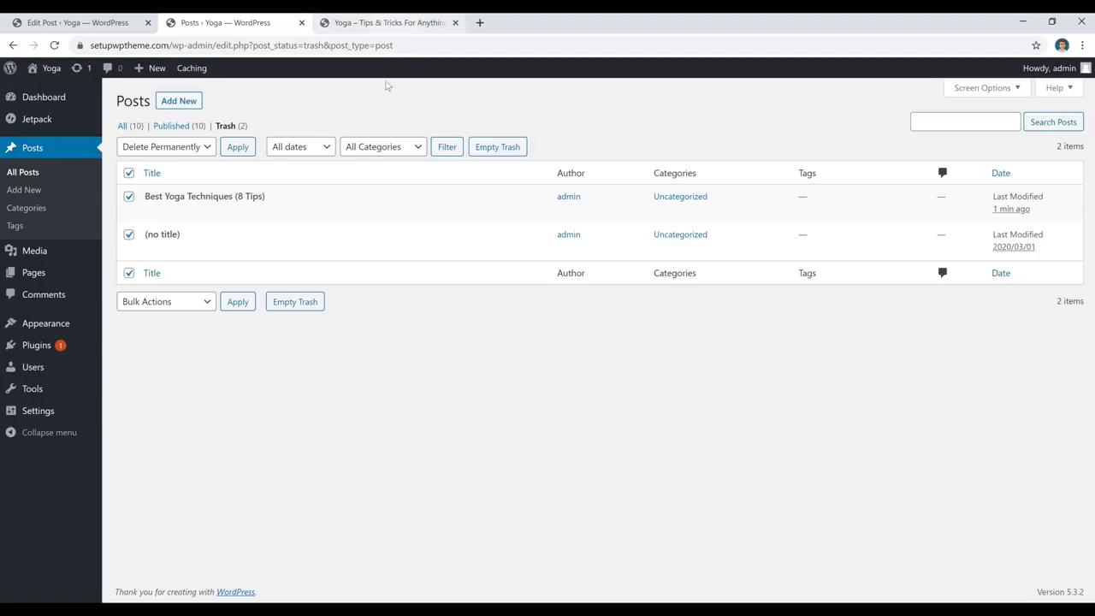
- Check the live home page, then open the WordPress menu editor and expand the categories that can be added to Menu 1
{"action": "left_click", "coordinate": [407, 24]}
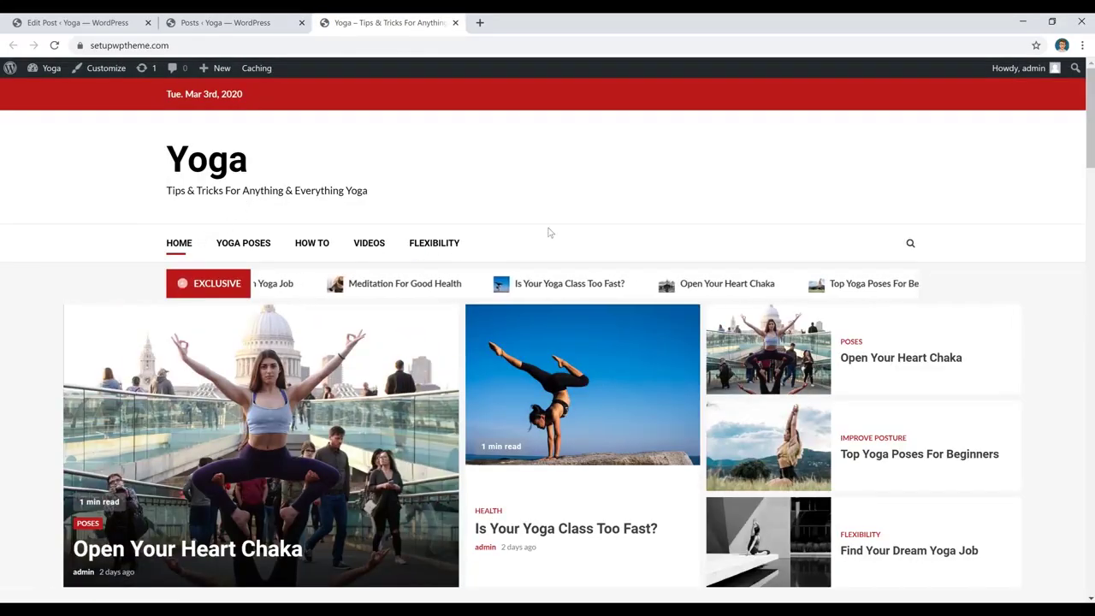
{"action": "left_click", "coordinate": [262, 28]}
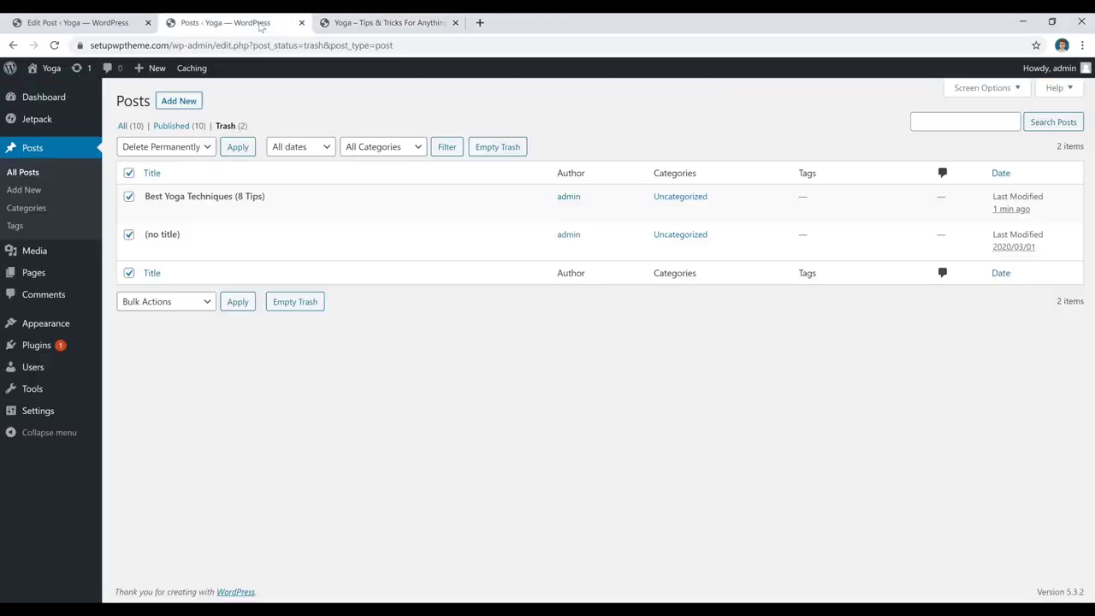
{"action": "mouse_move", "coordinate": [44, 322]}
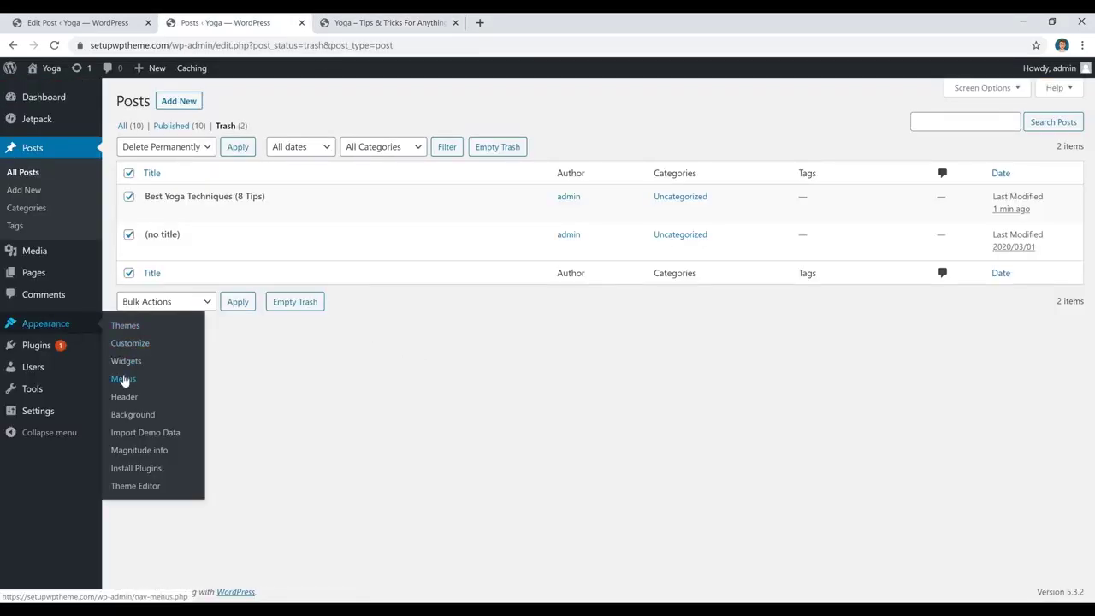
{"action": "left_click", "coordinate": [124, 380]}
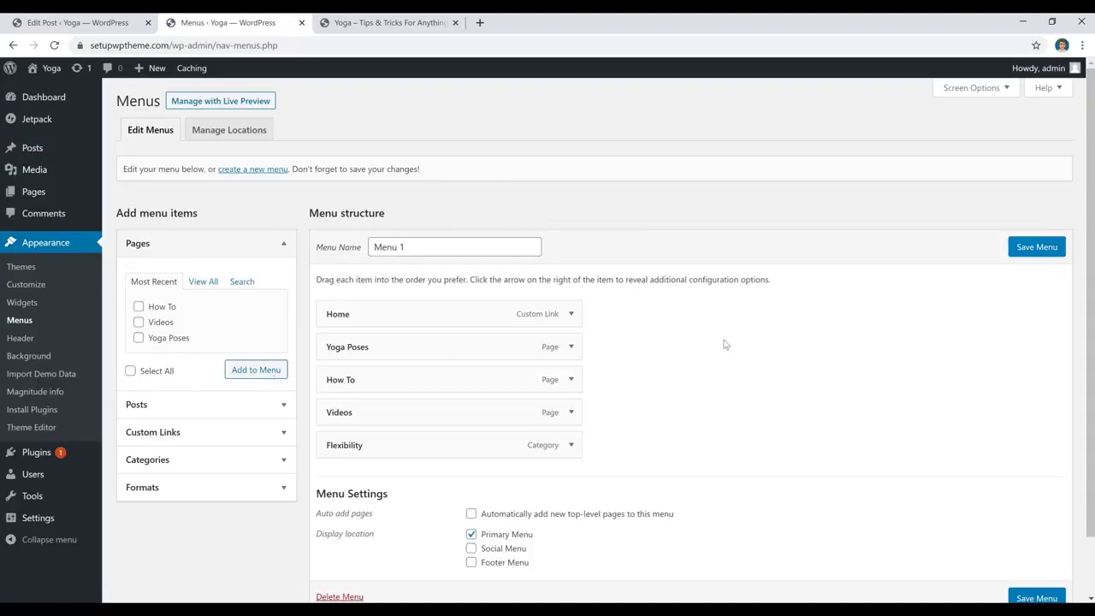
{"action": "left_click", "coordinate": [246, 462]}
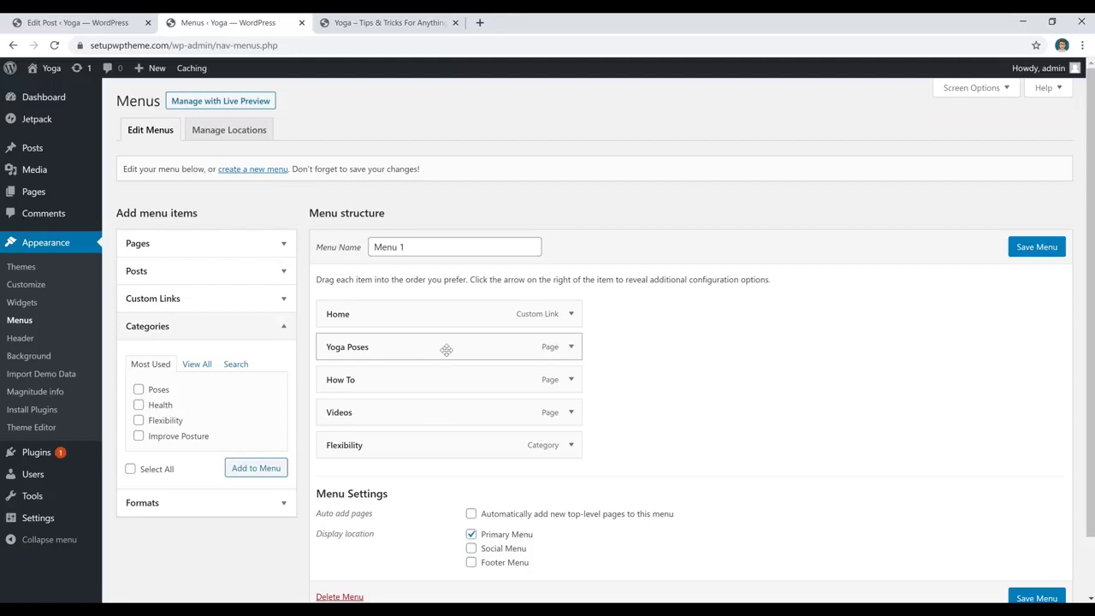
- View the Flexibility category page on the live site and examine the posts it lists
{"action": "left_click", "coordinate": [397, 24]}
{"action": "left_click", "coordinate": [435, 244]}
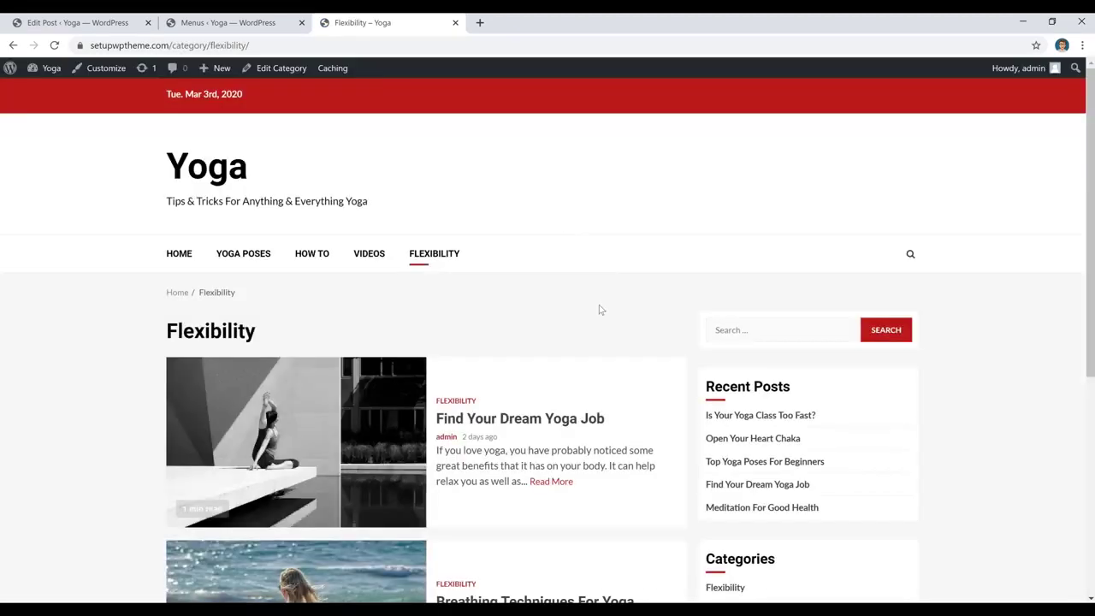
{"action": "scroll", "coordinate": [599, 309], "scroll_direction": "down", "scroll_amount": 4}
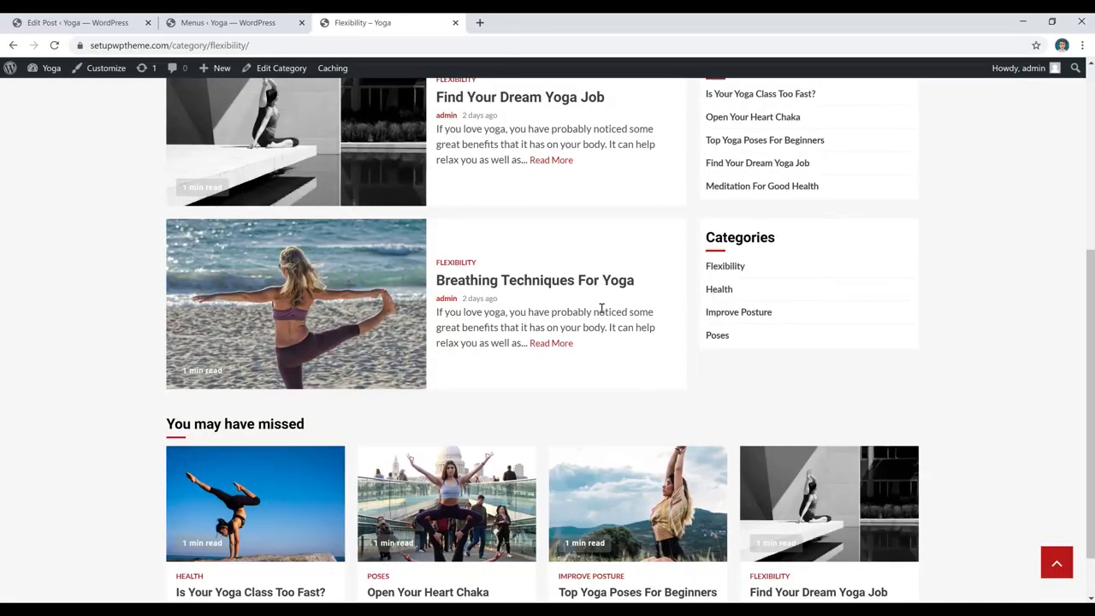
- Add the Poses, Health and Improve Posture categories to Menu 1 and save the menu
{"action": "left_click", "coordinate": [221, 28]}
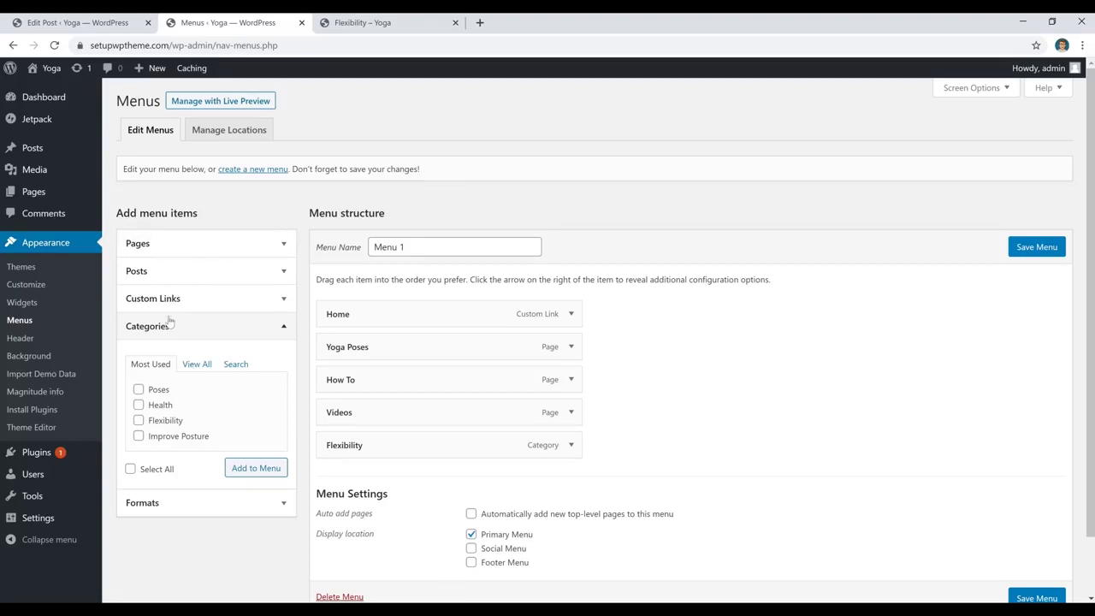
{"action": "left_click", "coordinate": [161, 394]}
{"action": "left_click", "coordinate": [161, 405]}
{"action": "left_click", "coordinate": [163, 420]}
{"action": "left_click", "coordinate": [361, 22]}
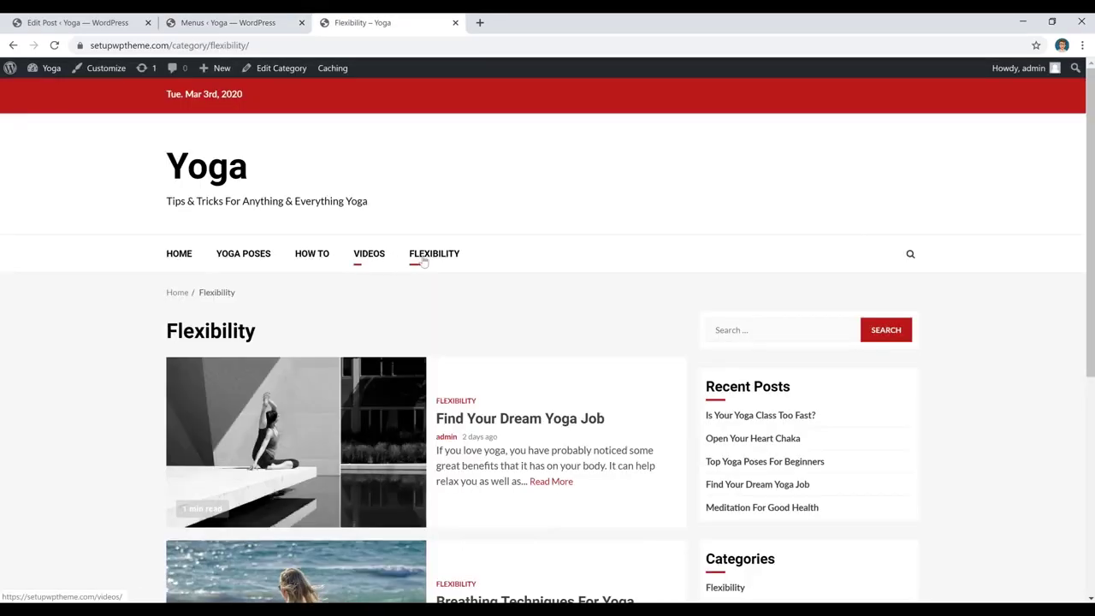
{"action": "key", "text": "ctrl+shift+Tab"}
{"action": "left_click", "coordinate": [170, 420]}
{"action": "left_click", "coordinate": [168, 437]}
{"action": "left_click", "coordinate": [259, 472]}
{"action": "scroll", "coordinate": [708, 440], "scroll_direction": "down", "scroll_amount": 2}
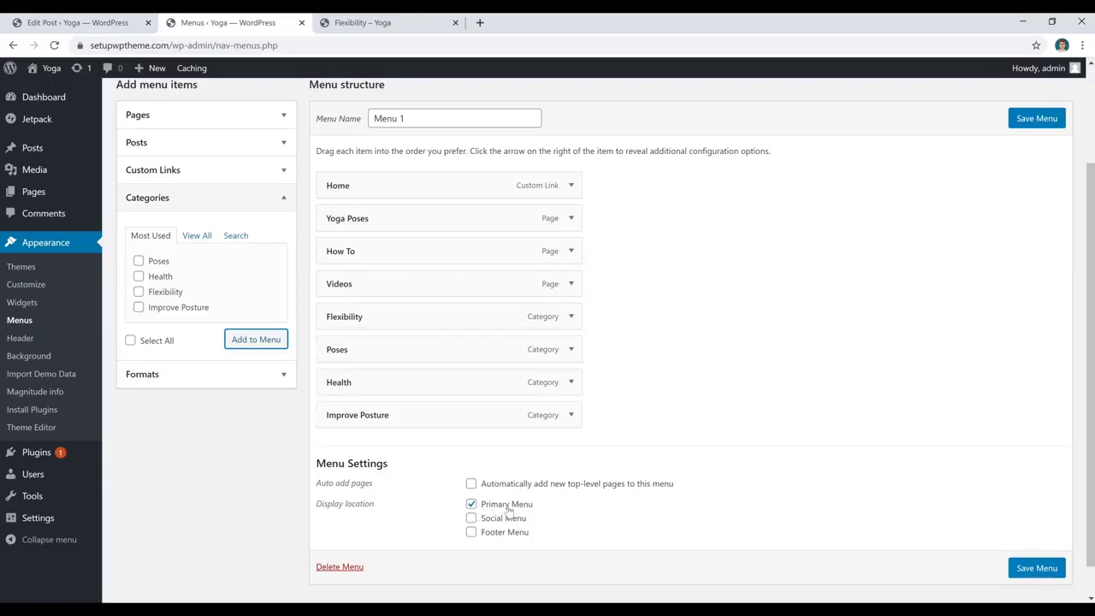
{"action": "left_click", "coordinate": [1033, 121]}
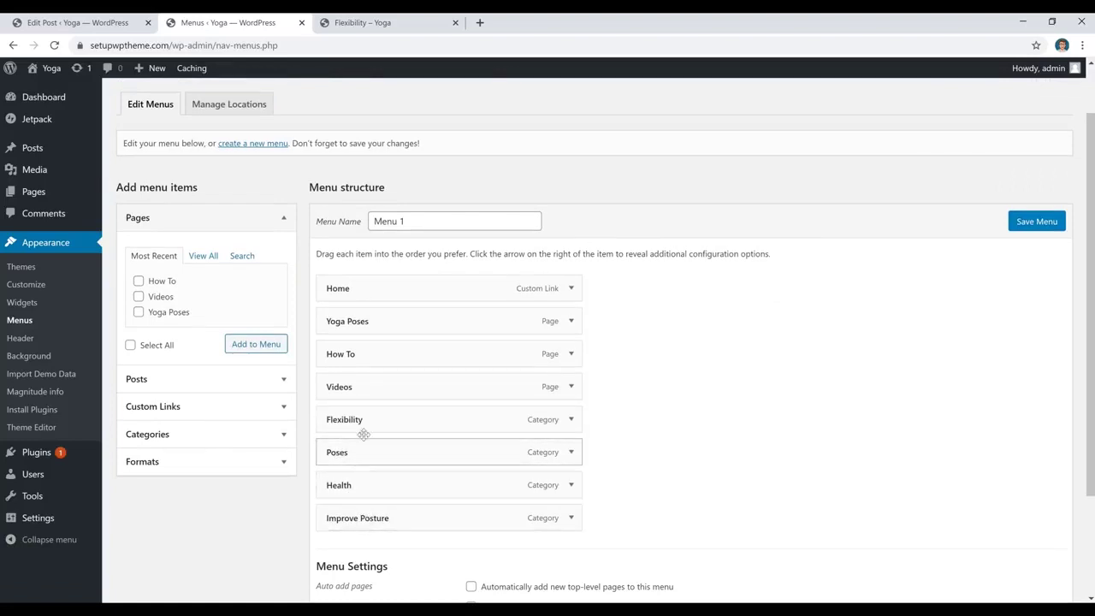
- Reload the live site to check its updated navigation and view the Health category page
{"action": "left_click", "coordinate": [359, 22]}
{"action": "left_click", "coordinate": [54, 44]}
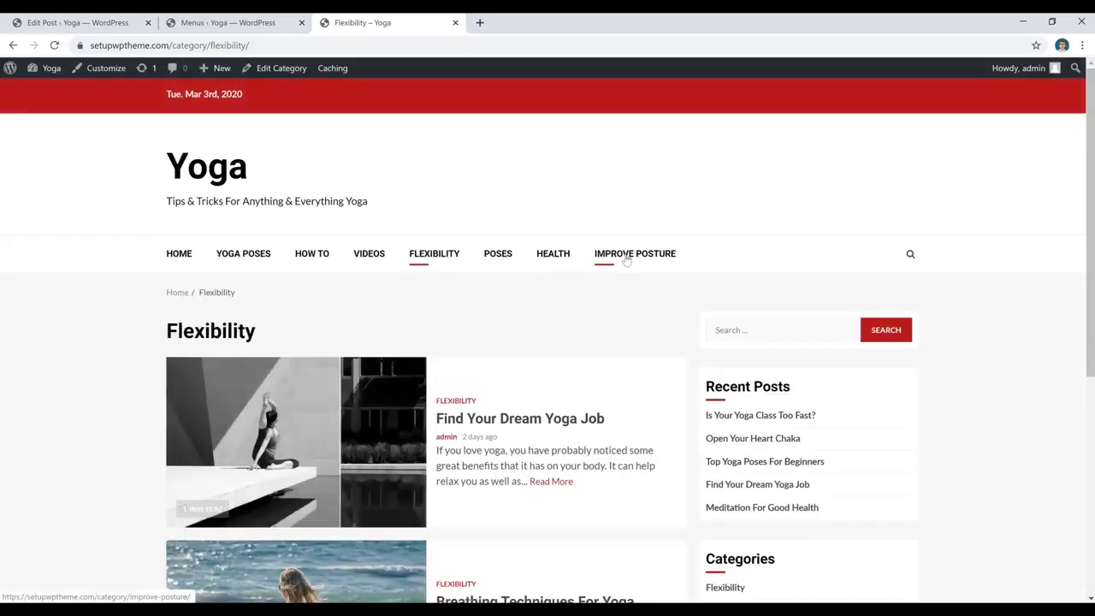
{"action": "left_click", "coordinate": [553, 262]}
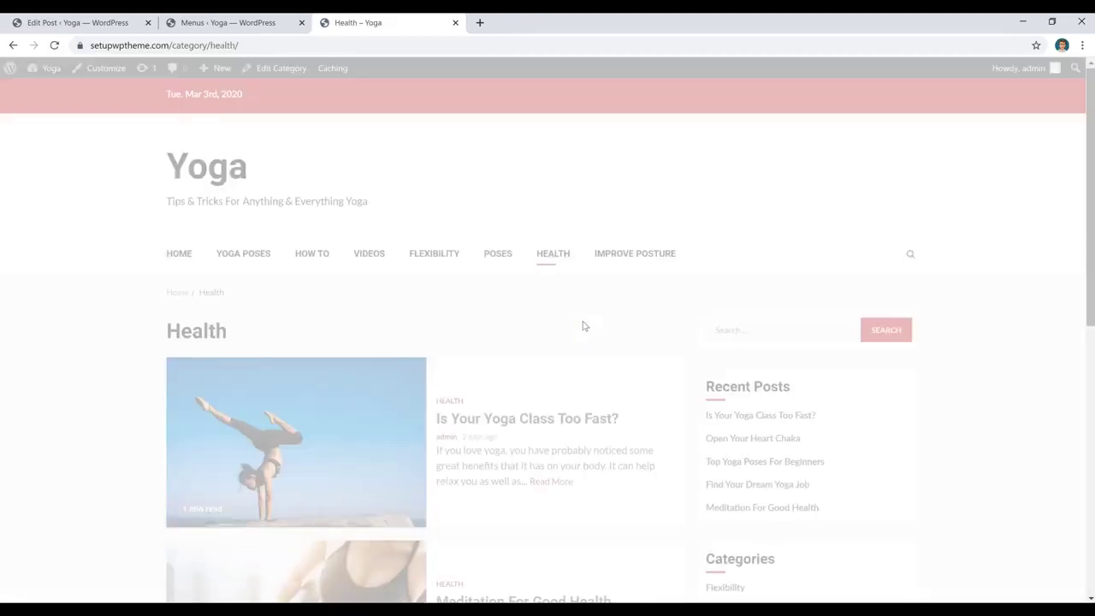
{"action": "scroll", "coordinate": [582, 326], "scroll_direction": "down", "scroll_amount": 2}
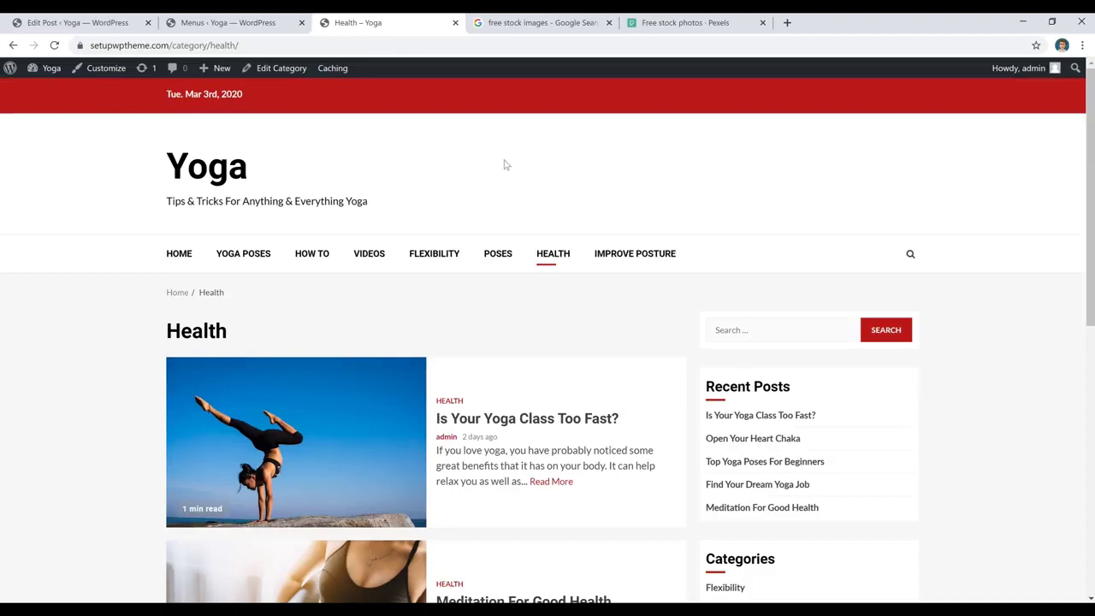
- Switch to Pexels, browse its free stock photos and search for yoga
{"action": "left_click", "coordinate": [721, 21]}
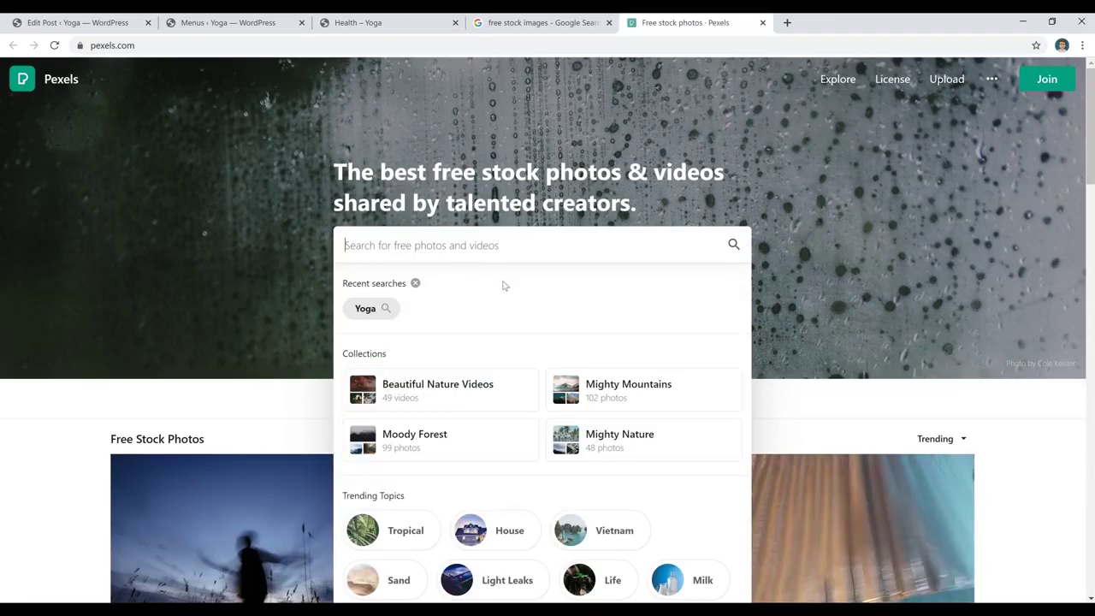
{"action": "scroll", "coordinate": [505, 286], "scroll_direction": "down", "scroll_amount": 2}
{"action": "scroll", "coordinate": [531, 232], "scroll_direction": "down", "scroll_amount": 2}
{"action": "scroll", "coordinate": [279, 328], "scroll_direction": "down", "scroll_amount": 2}
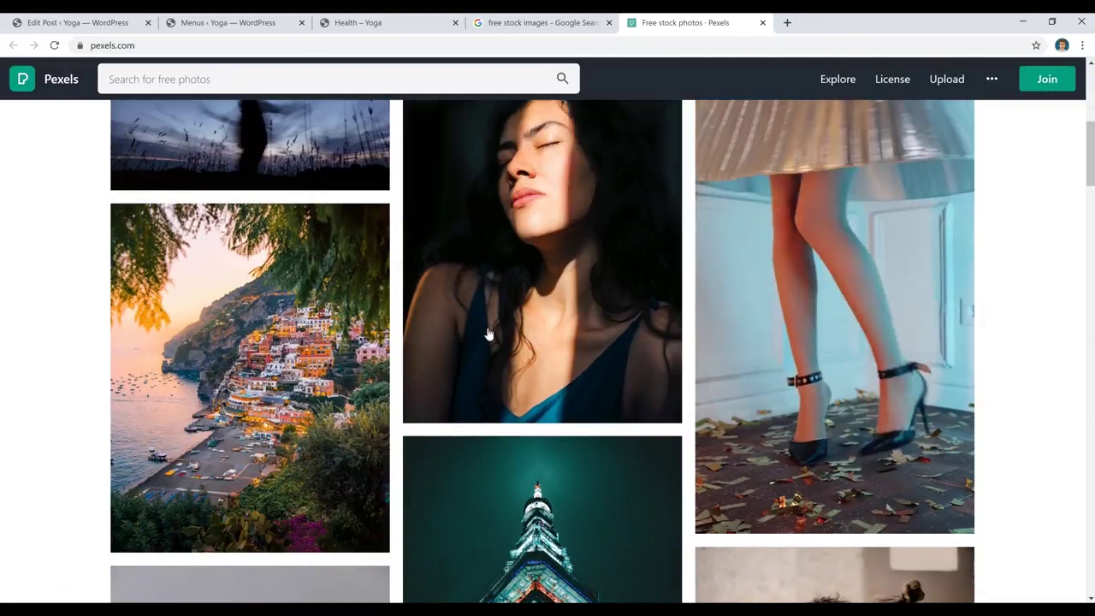
{"action": "scroll", "coordinate": [496, 342], "scroll_direction": "up", "scroll_amount": 5}
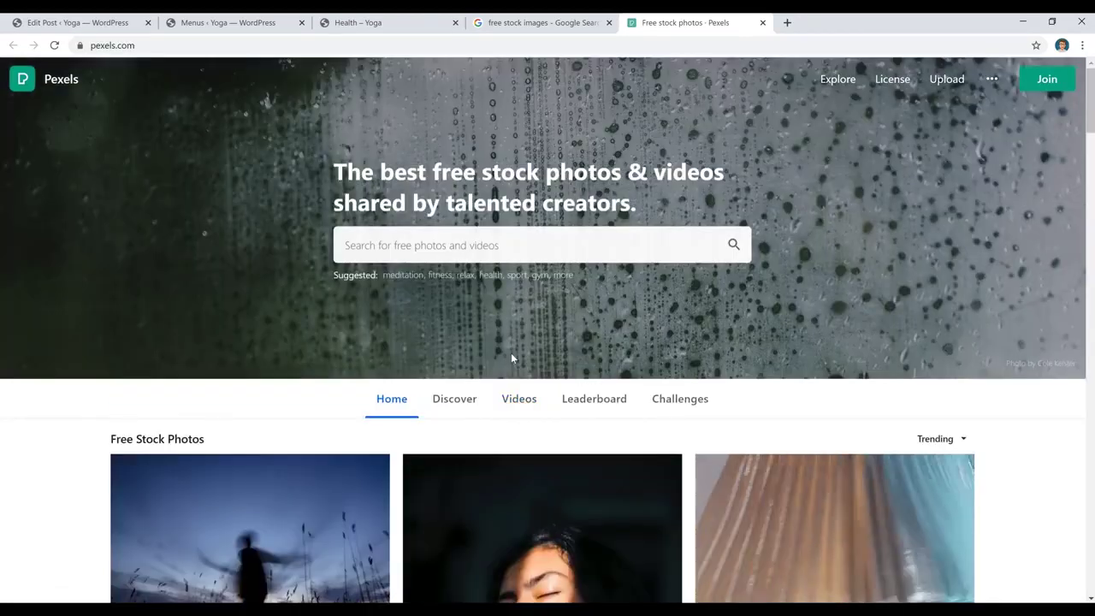
{"action": "left_click", "coordinate": [537, 247]}
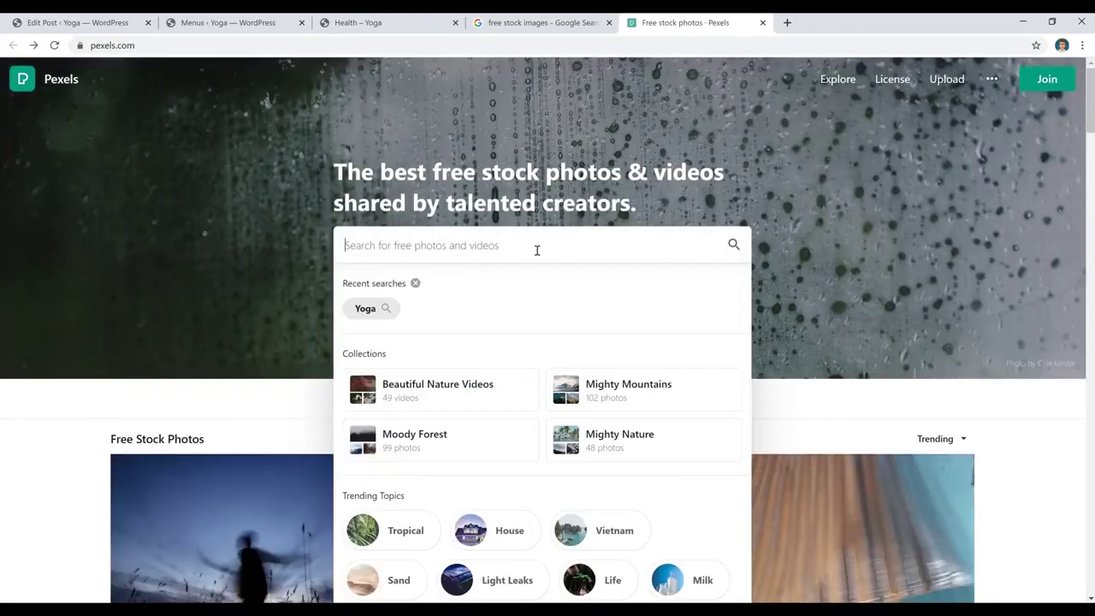
{"action": "left_click", "coordinate": [379, 310]}
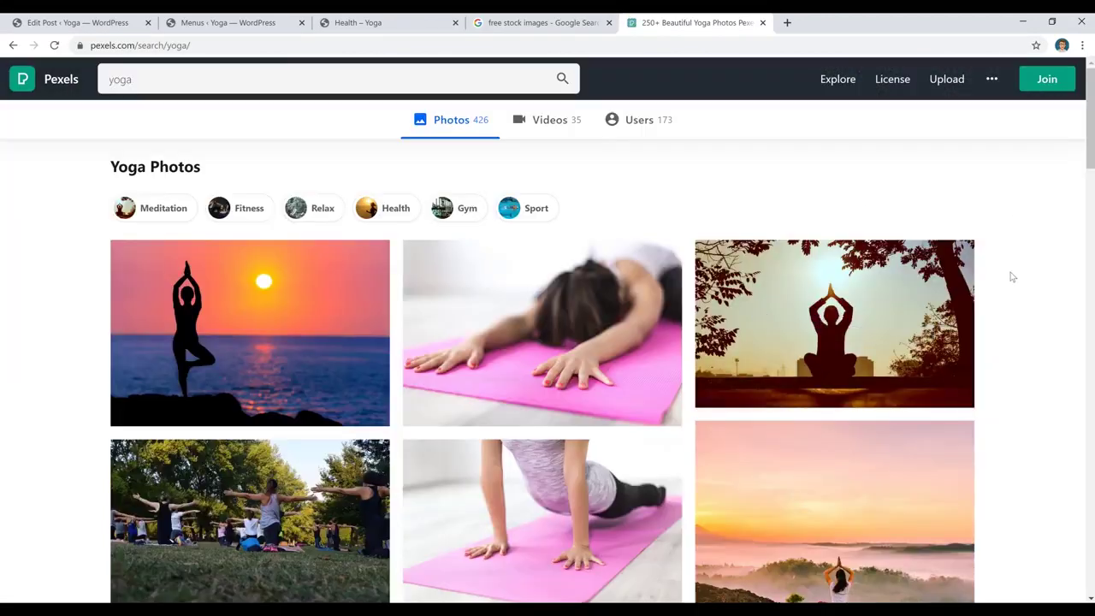
- Browse the yoga photos, open the one of a woman kneeling on a purple mat with one leg raised, and examine its download options
{"action": "scroll", "coordinate": [1012, 276], "scroll_direction": "down", "scroll_amount": 10}
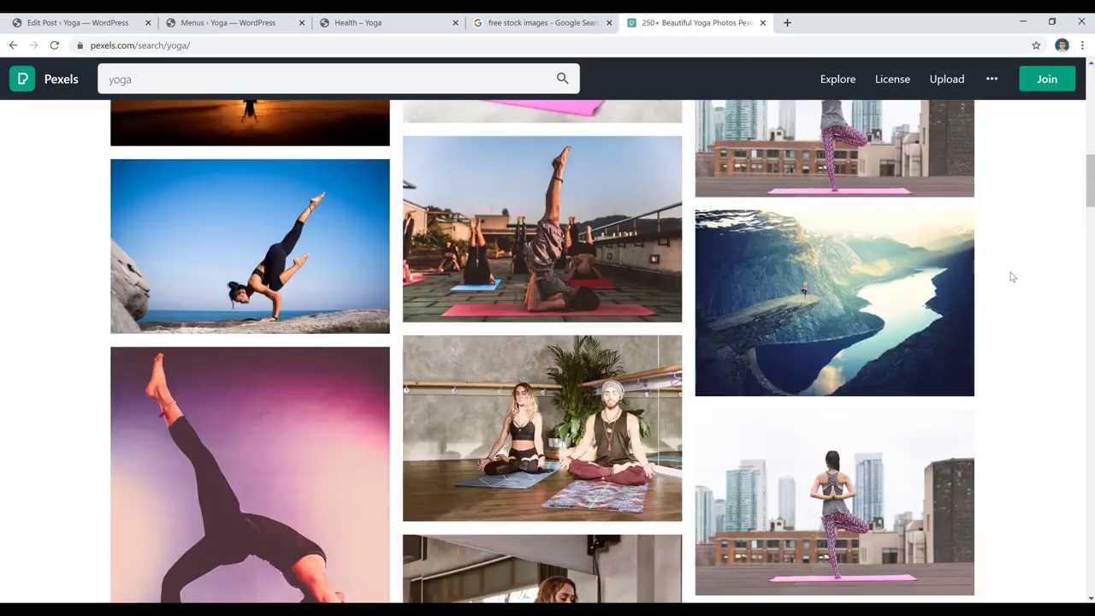
{"action": "scroll", "coordinate": [1011, 276], "scroll_direction": "down", "scroll_amount": 7}
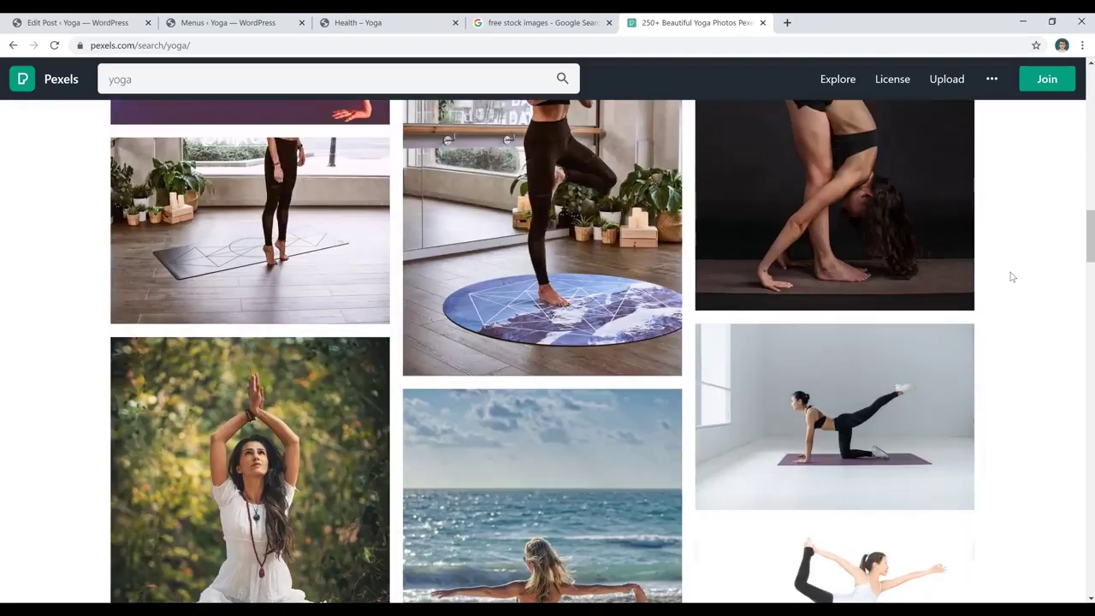
{"action": "left_click", "coordinate": [872, 332]}
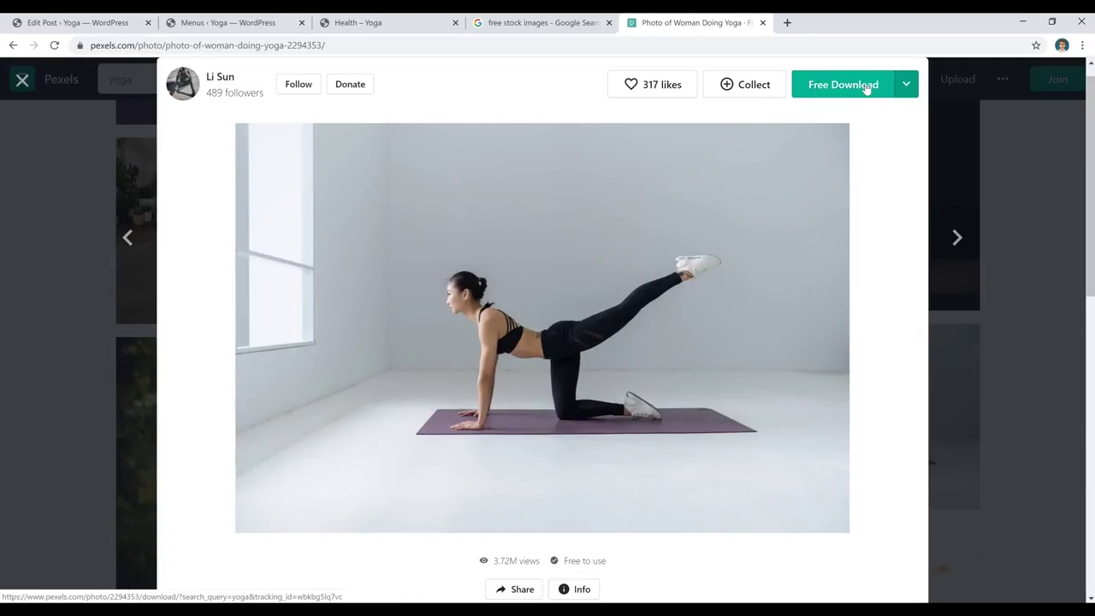
{"action": "left_click", "coordinate": [907, 85]}
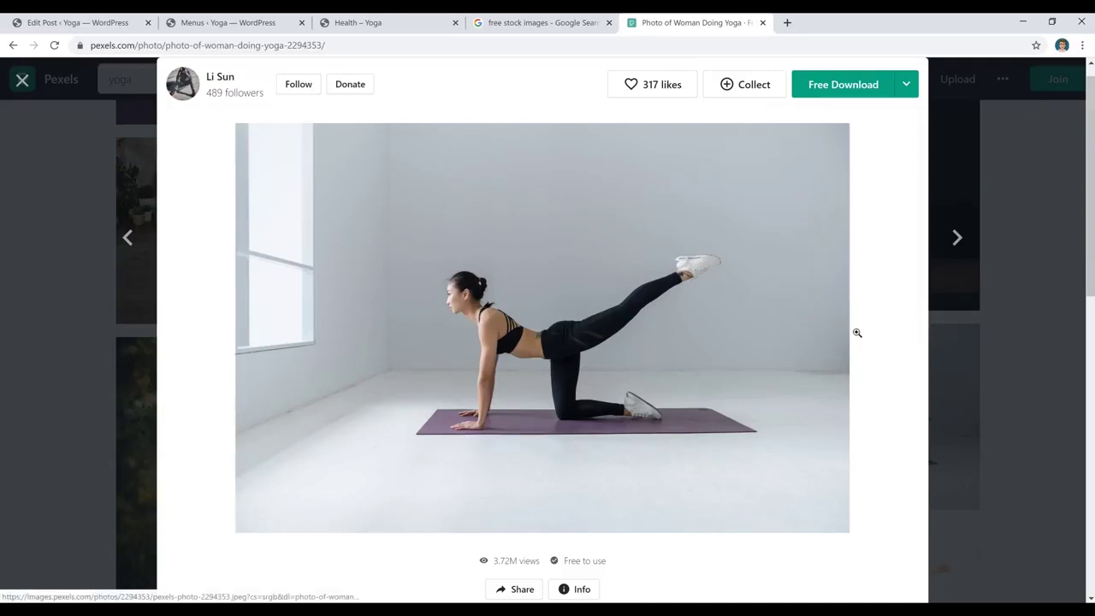
- Return to the live Yoga site, open Site Identity in the theme customizer and bring up the logo image selection
{"action": "key", "text": "ctrl+shift+Tab"}
{"action": "key", "text": "ctrl+shift+Tab"}
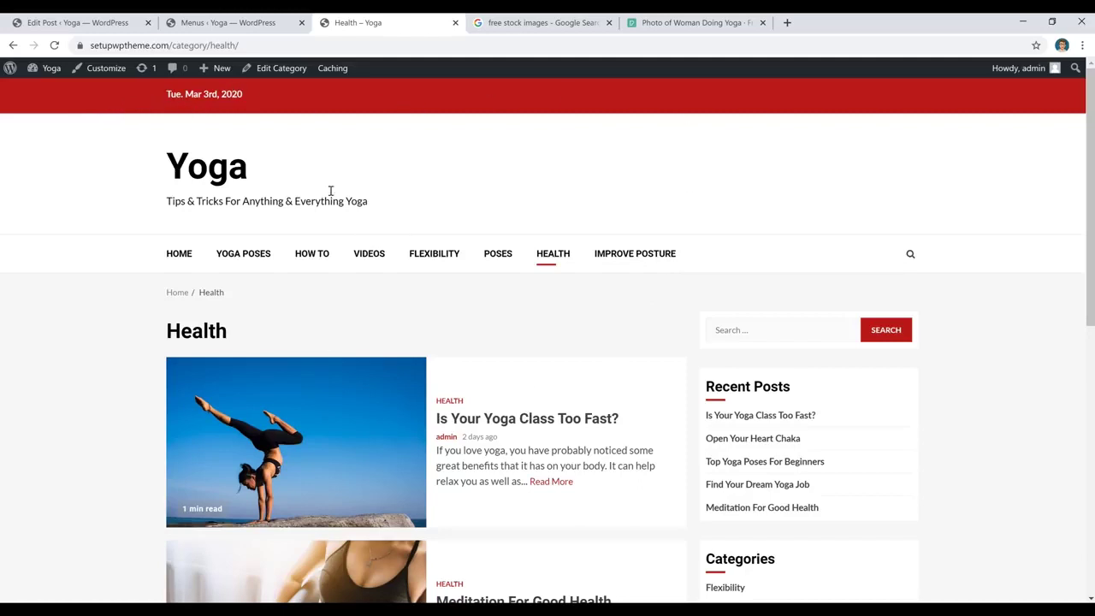
{"action": "left_click", "coordinate": [107, 73]}
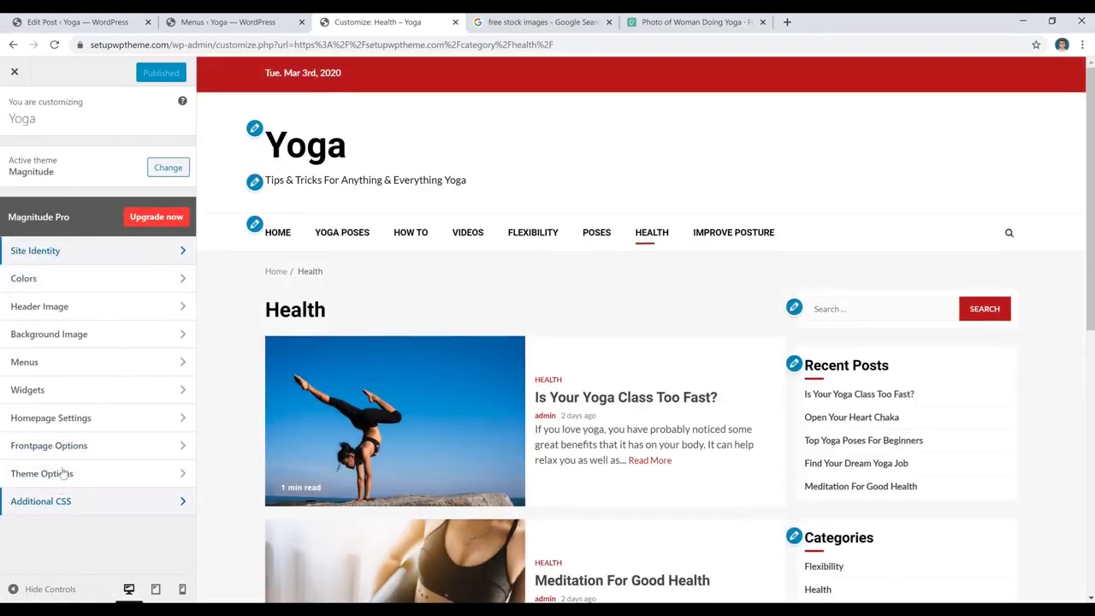
{"action": "left_click", "coordinate": [101, 255]}
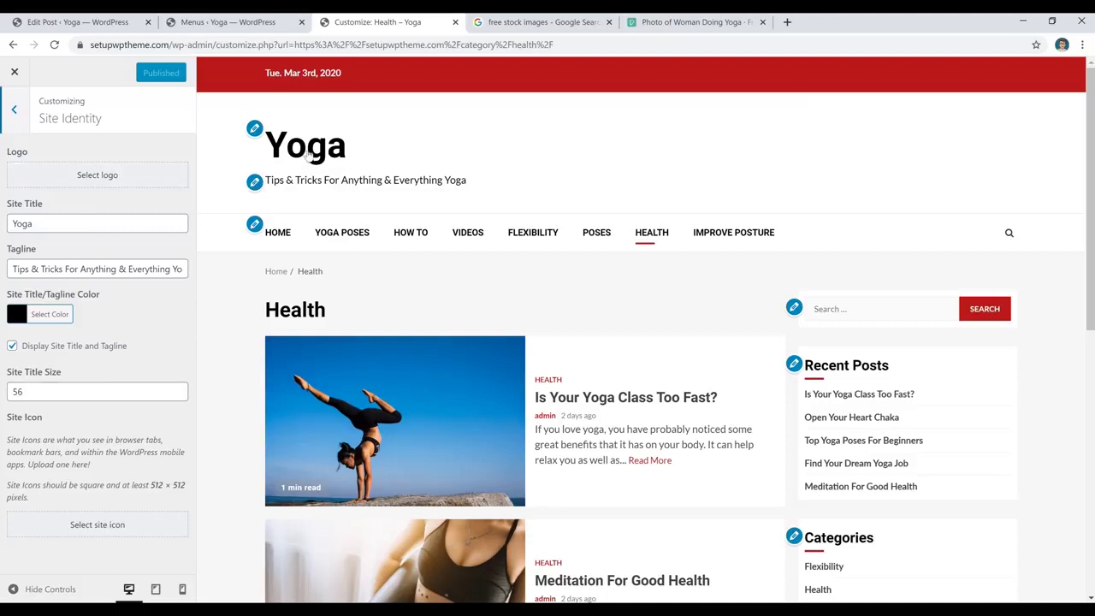
{"action": "left_click", "coordinate": [104, 182]}
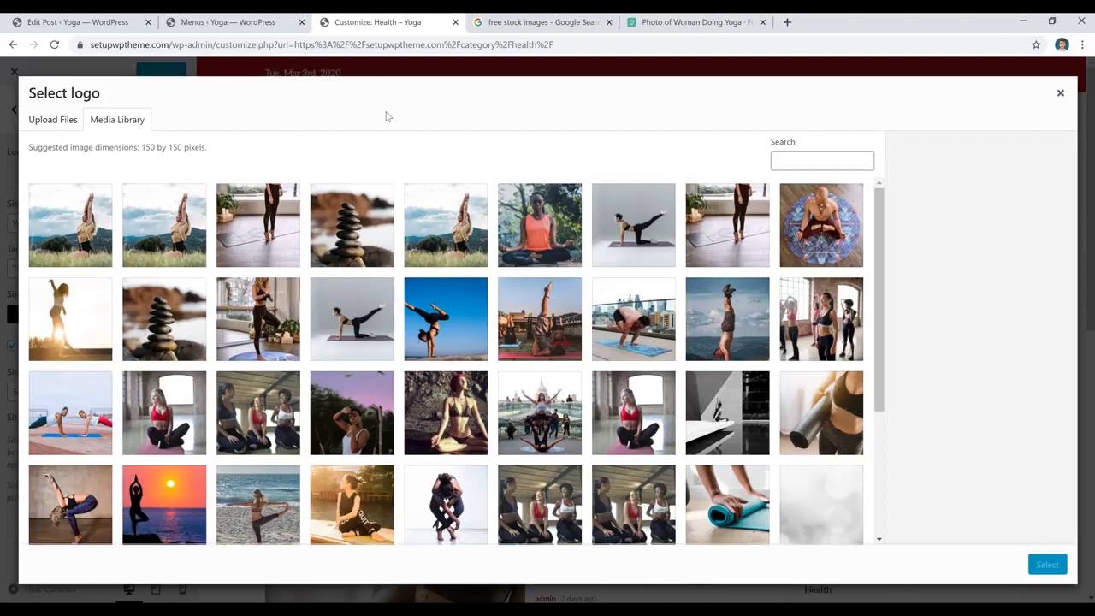
- Examine the size choices for downloading the open Pexels photo, then close the customizer's logo selection without picking an image
{"action": "left_click", "coordinate": [723, 26]}
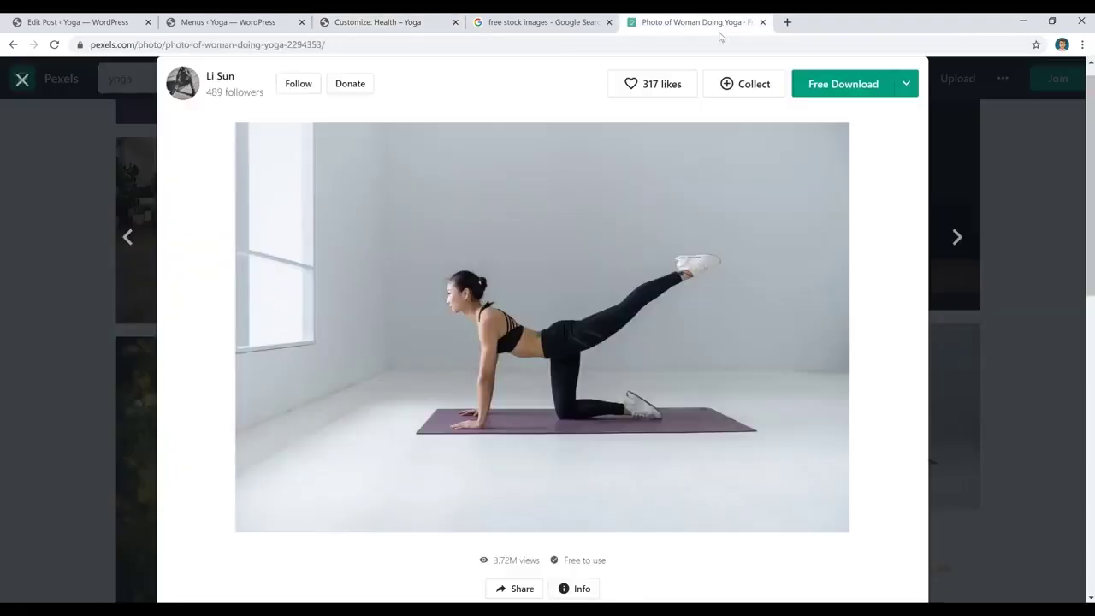
{"action": "left_click", "coordinate": [905, 83]}
{"action": "left_click", "coordinate": [776, 255]}
{"action": "left_click", "coordinate": [796, 283]}
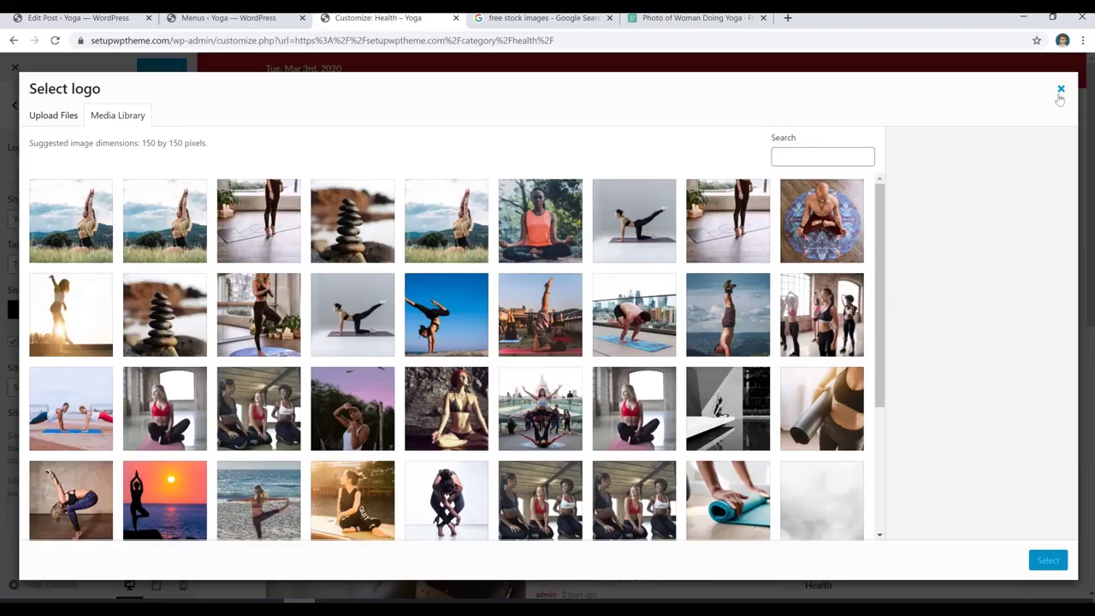
{"action": "left_click", "coordinate": [1060, 90]}
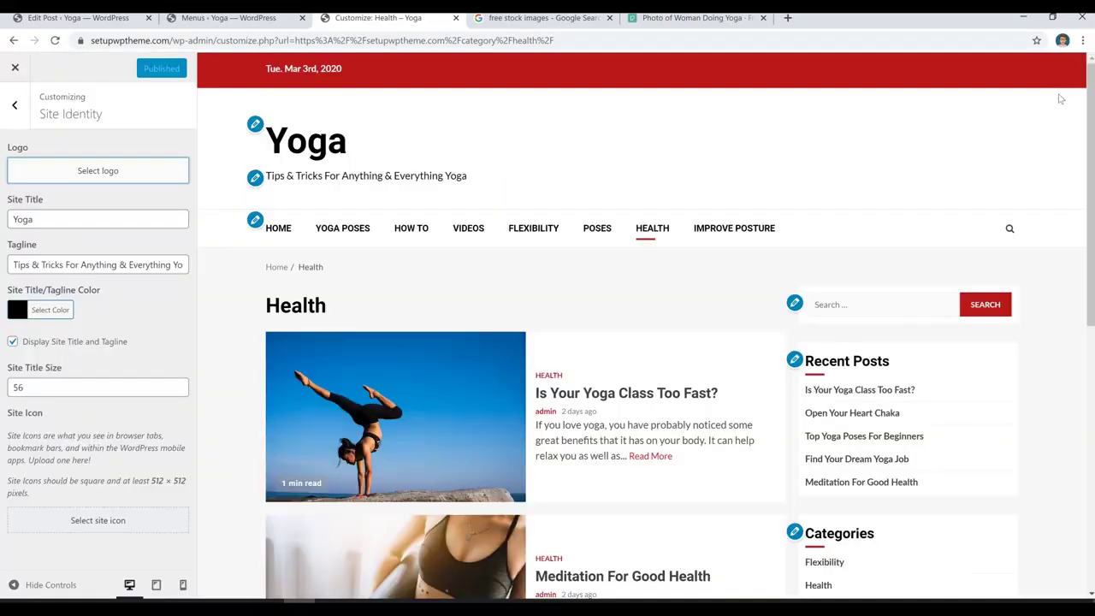
- Try green #81d742 as the site title and tagline color, then restore it to black
{"action": "left_click", "coordinate": [99, 220]}
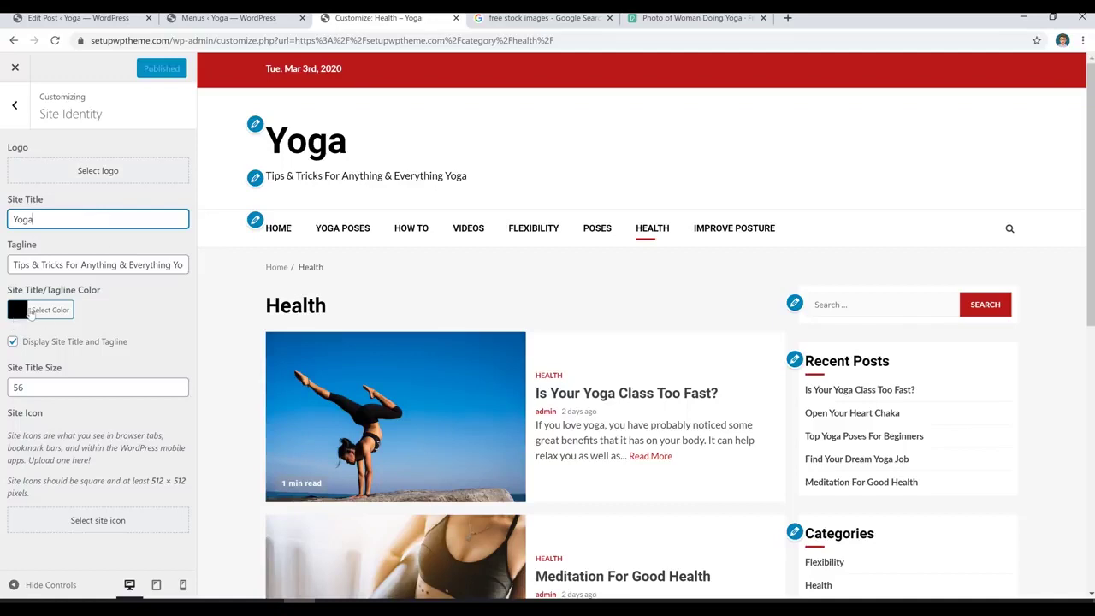
{"action": "left_click", "coordinate": [22, 316]}
{"action": "left_click", "coordinate": [22, 317]}
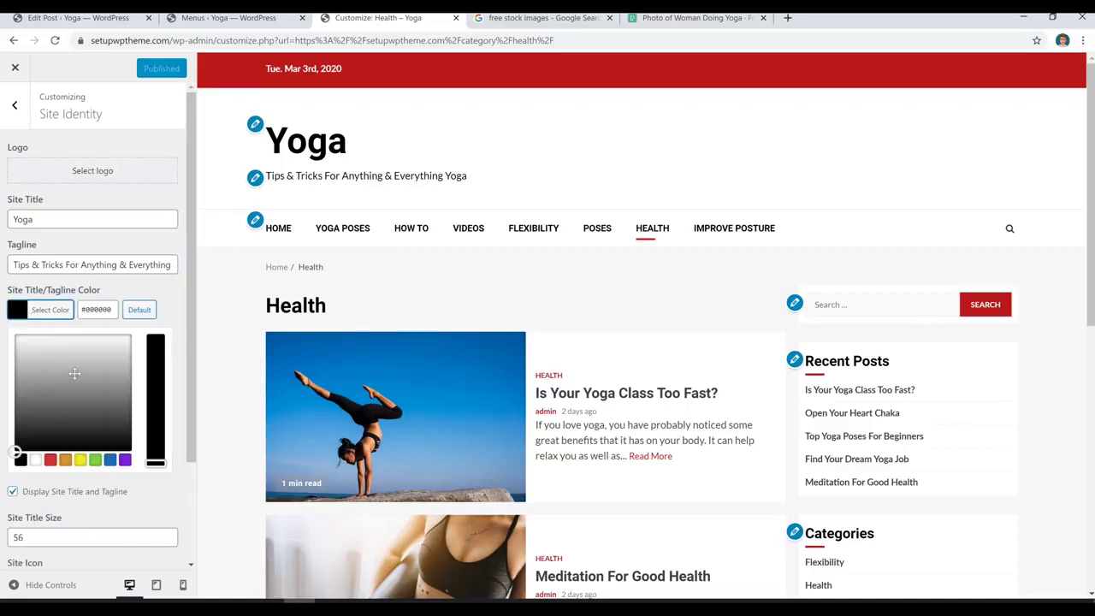
{"action": "left_click", "coordinate": [109, 374]}
{"action": "mouse_move", "coordinate": [111, 377]}
{"action": "left_mouse_down"}
{"action": "mouse_move", "coordinate": [117, 411]}
{"action": "mouse_move", "coordinate": [102, 393]}
{"action": "mouse_move", "coordinate": [116, 389]}
{"action": "left_mouse_up"}
{"action": "left_click", "coordinate": [92, 462]}
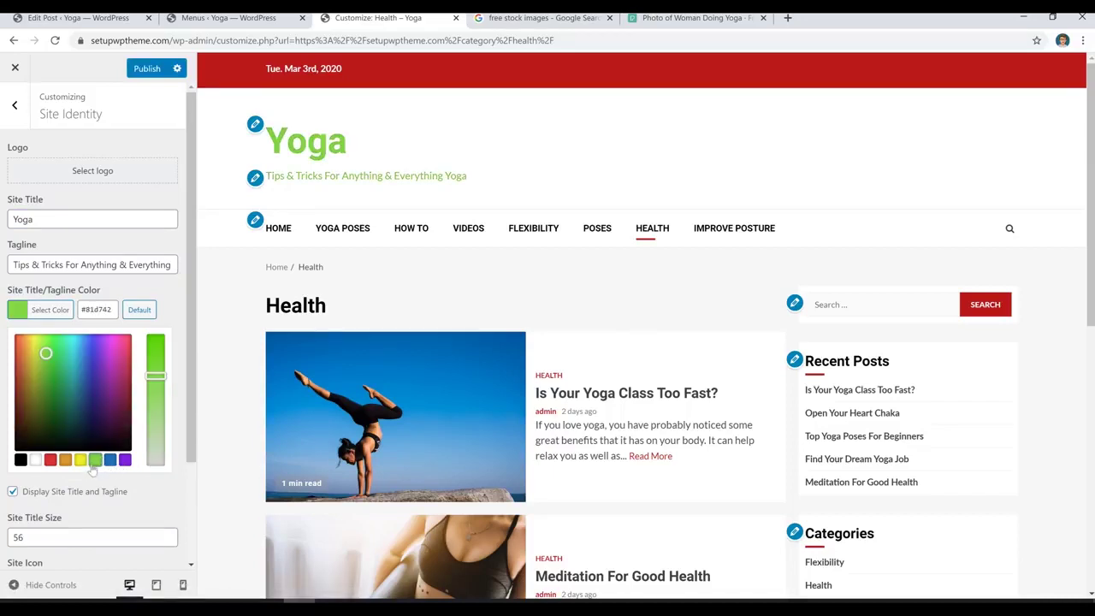
{"action": "left_click", "coordinate": [21, 461]}
{"action": "left_click", "coordinate": [52, 386]}
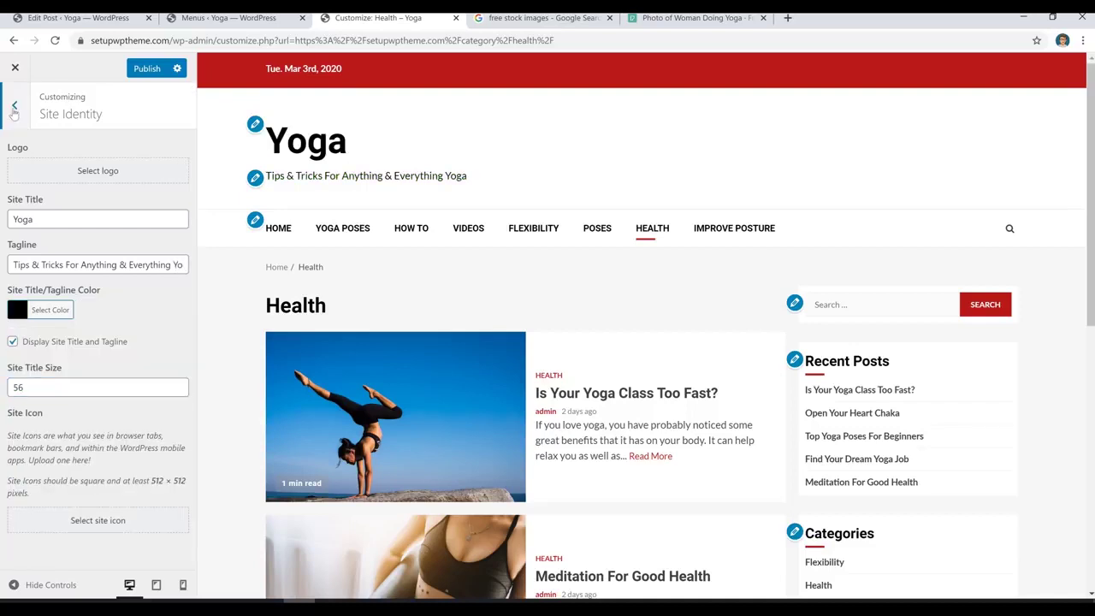
- Set the site's background color to the light grey #f9f9f9 and publish the change
{"action": "left_click", "coordinate": [15, 105]}
{"action": "left_click", "coordinate": [75, 278]}
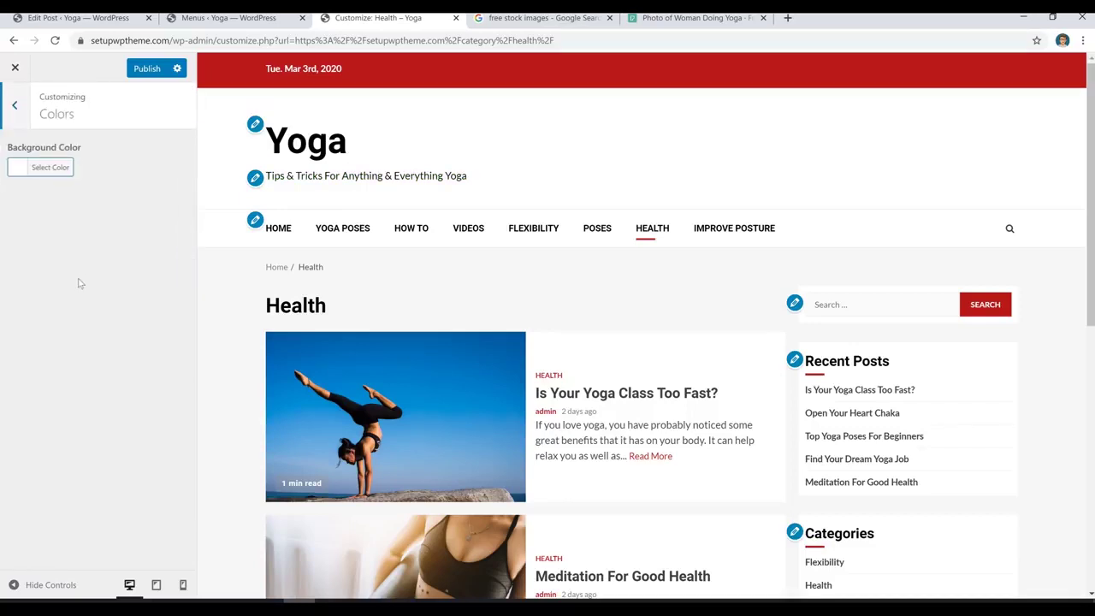
{"action": "left_click", "coordinate": [19, 169]}
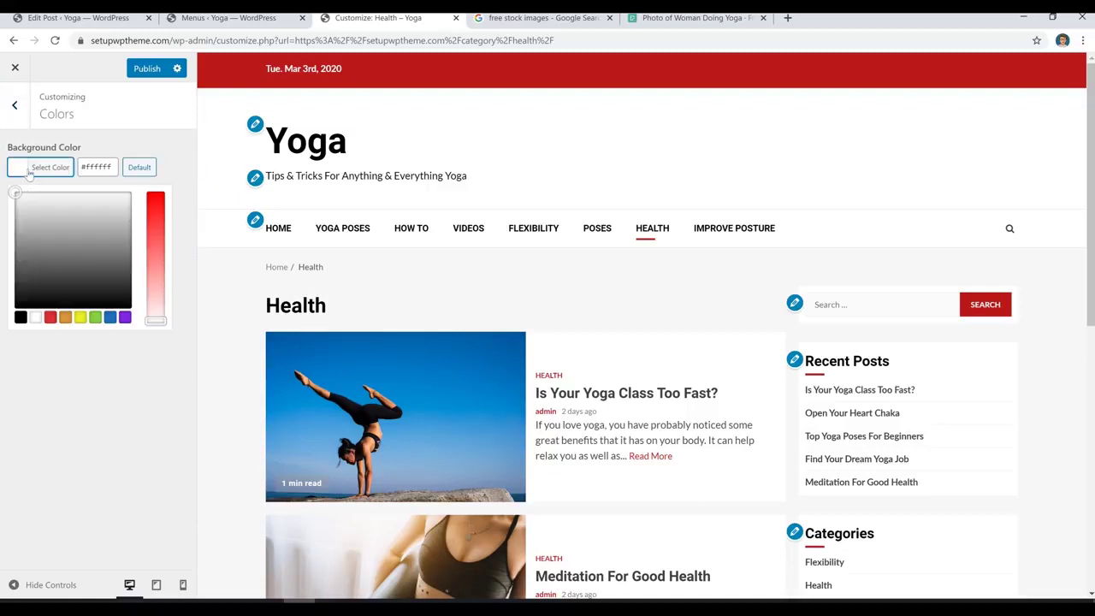
{"action": "left_click_drag", "start_coordinate": [30, 210], "coordinate": [25, 195]}
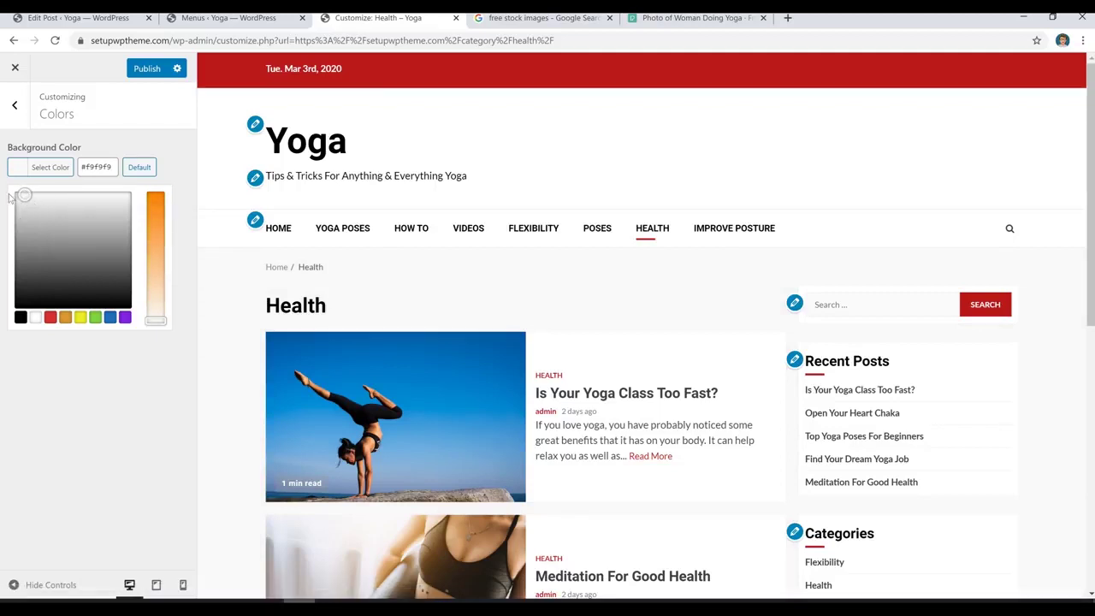
{"action": "left_click", "coordinate": [148, 71]}
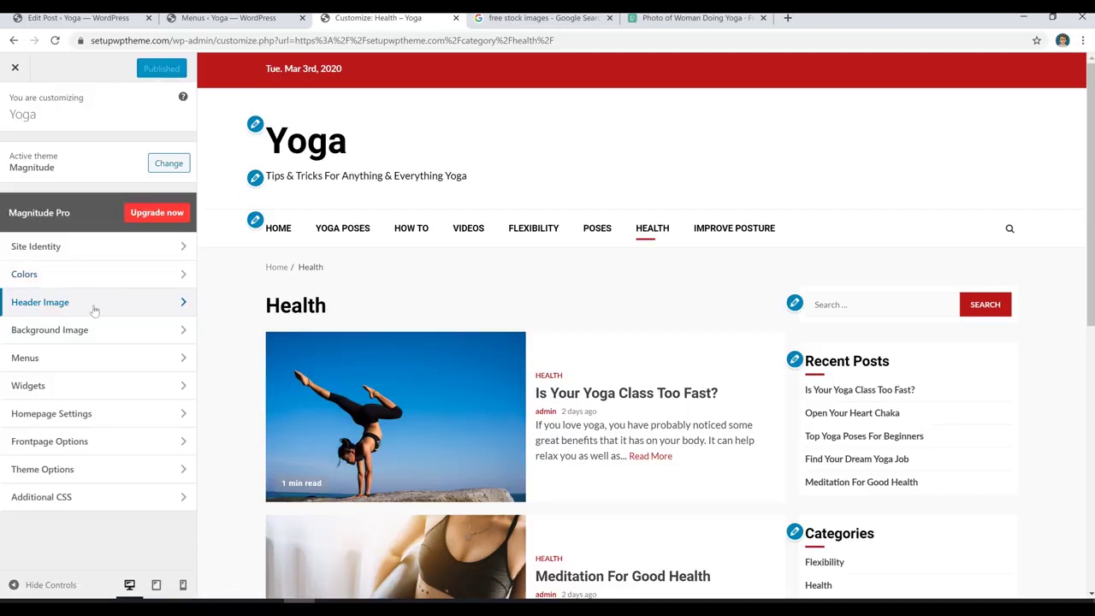
- Check the recommended header image size, then switch to Pexels and view the open yoga photo's download size options
{"action": "left_click", "coordinate": [94, 308]}
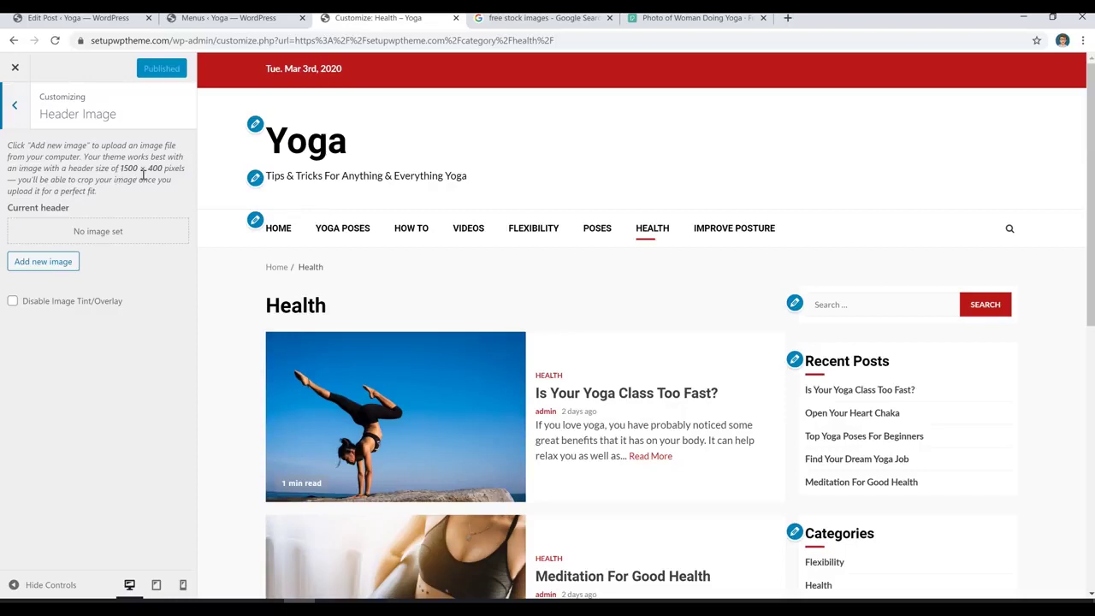
{"action": "left_click", "coordinate": [695, 17]}
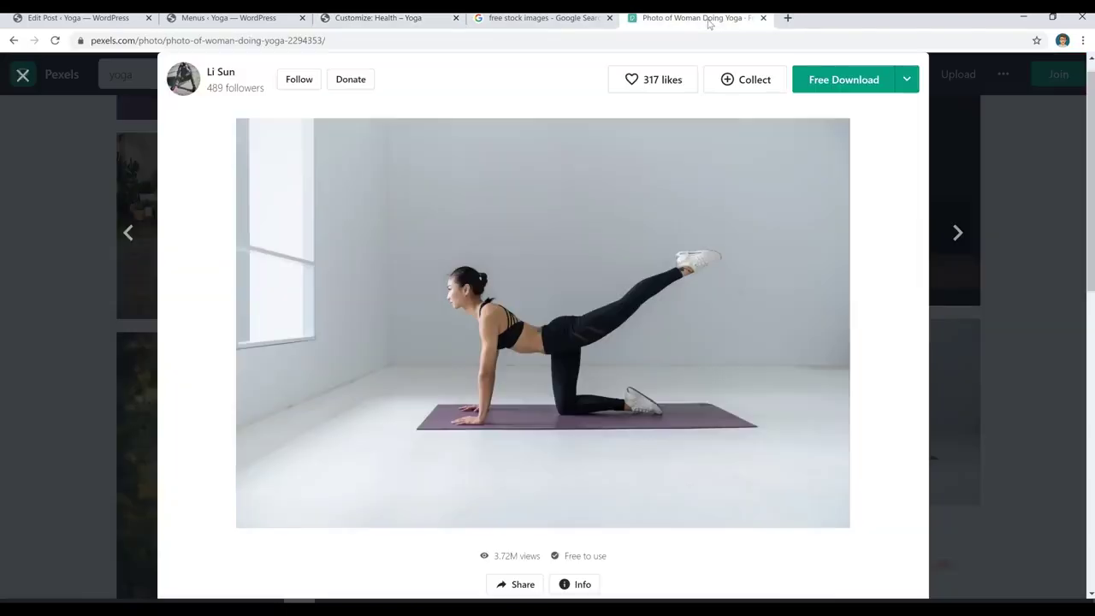
{"action": "left_click", "coordinate": [906, 82]}
{"action": "left_click", "coordinate": [906, 93]}
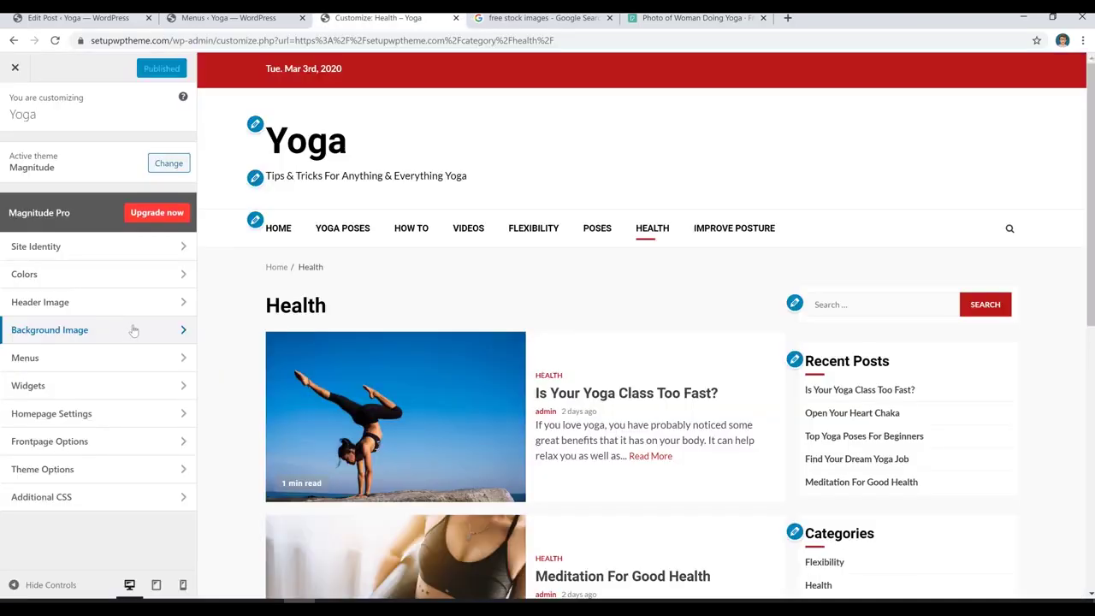
- Return to the customizer and review the Background Image settings and the theme's Header Options
{"action": "left_click", "coordinate": [130, 326]}
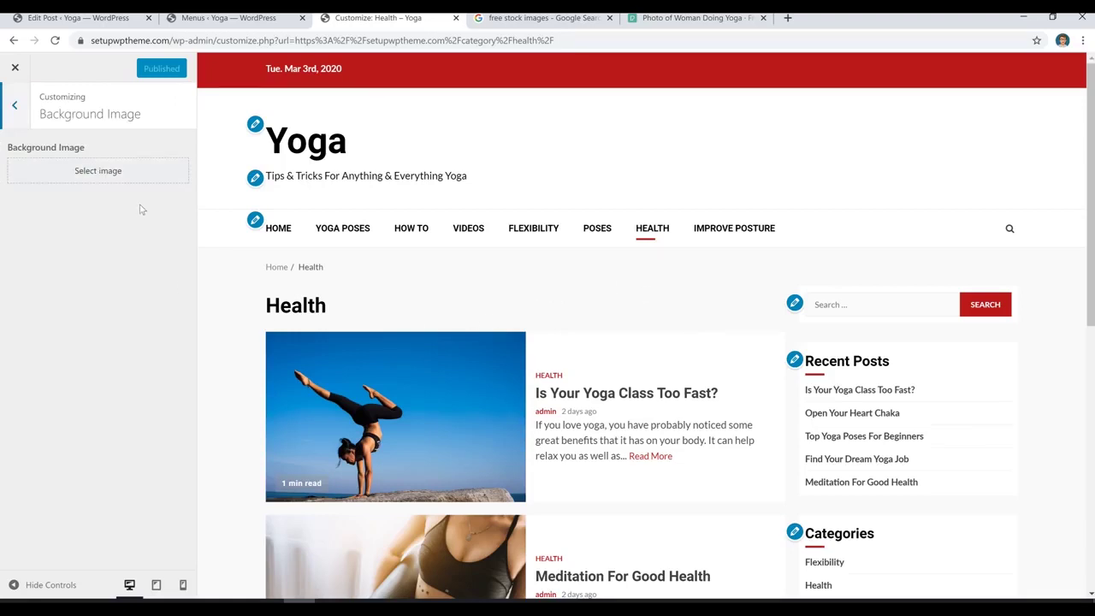
{"action": "left_click", "coordinate": [12, 114]}
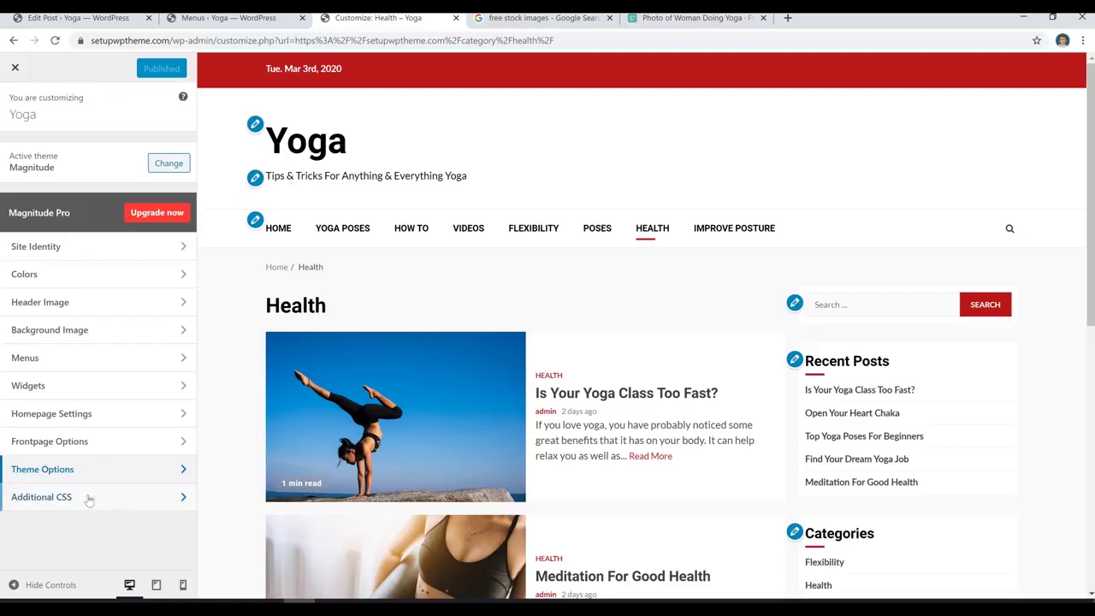
{"action": "left_click", "coordinate": [139, 470]}
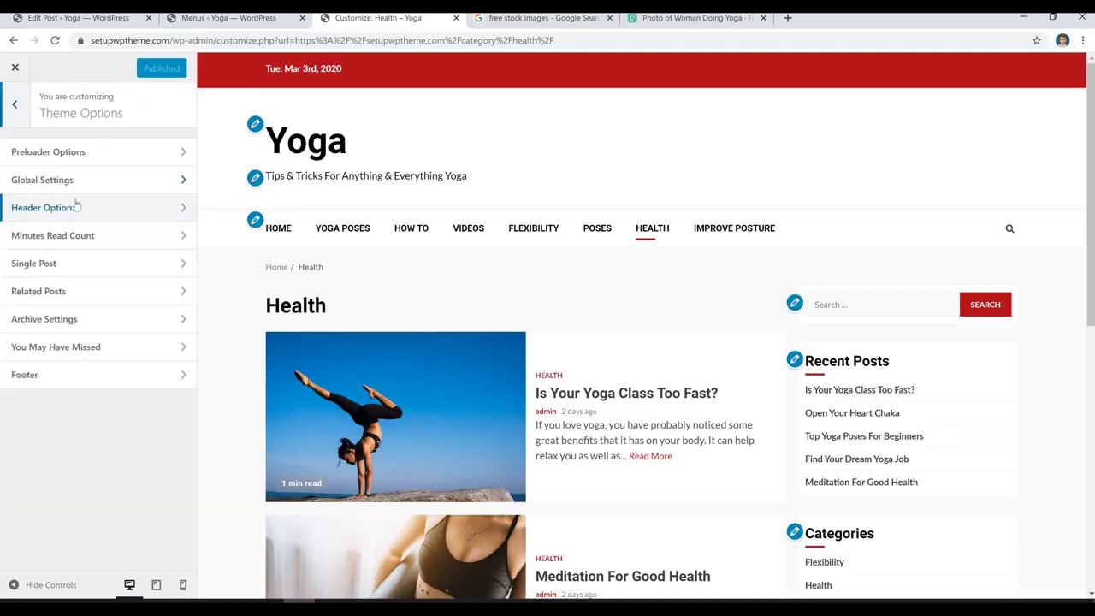
{"action": "left_click", "coordinate": [104, 211]}
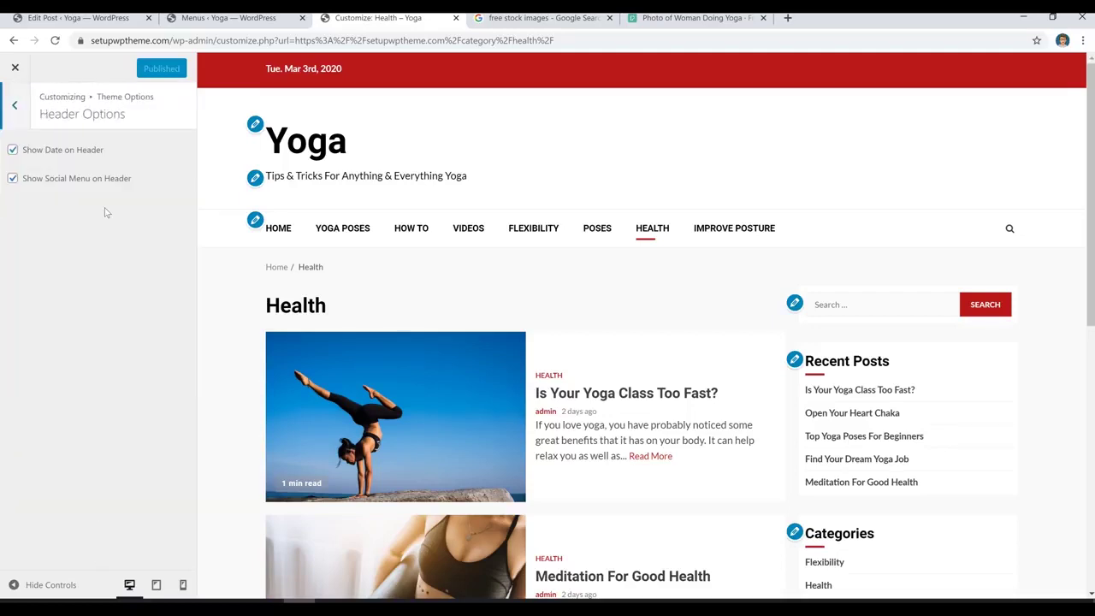
{"action": "left_click", "coordinate": [45, 152]}
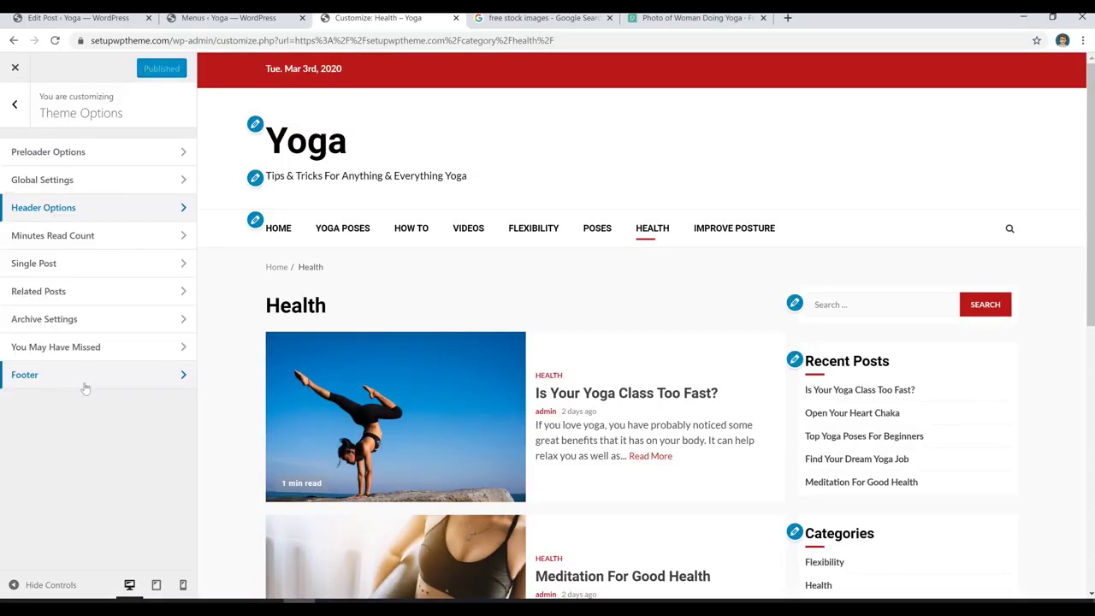
- Review the theme's Footer settings and compare the copyright text with the footer in the page preview
{"action": "left_click", "coordinate": [84, 383]}
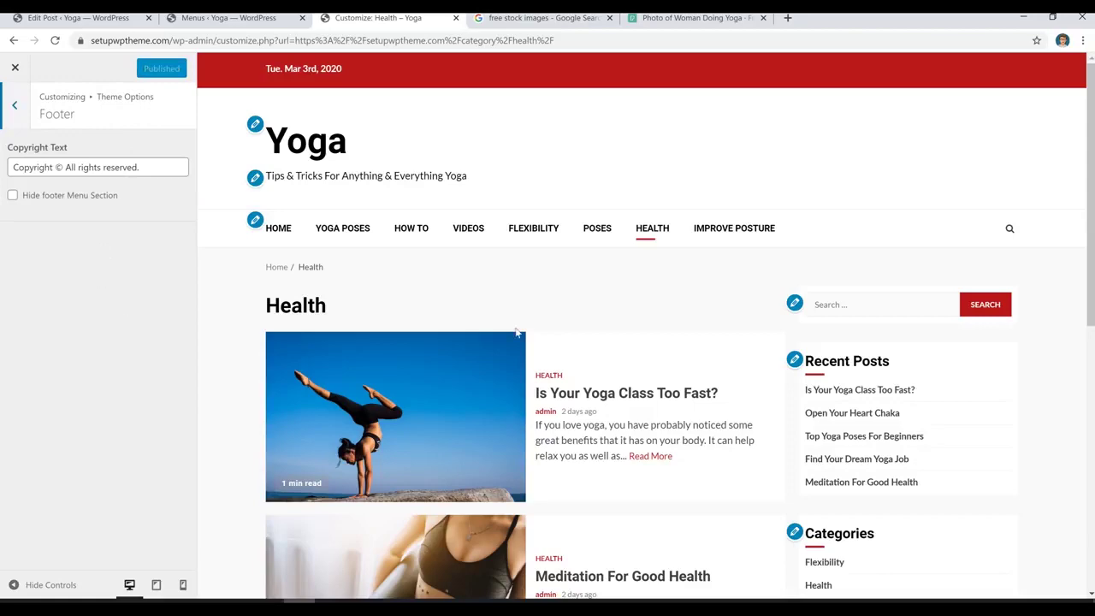
{"action": "scroll", "coordinate": [643, 321], "scroll_direction": "down", "scroll_amount": 5}
{"action": "scroll", "coordinate": [642, 321], "scroll_direction": "down", "scroll_amount": 1}
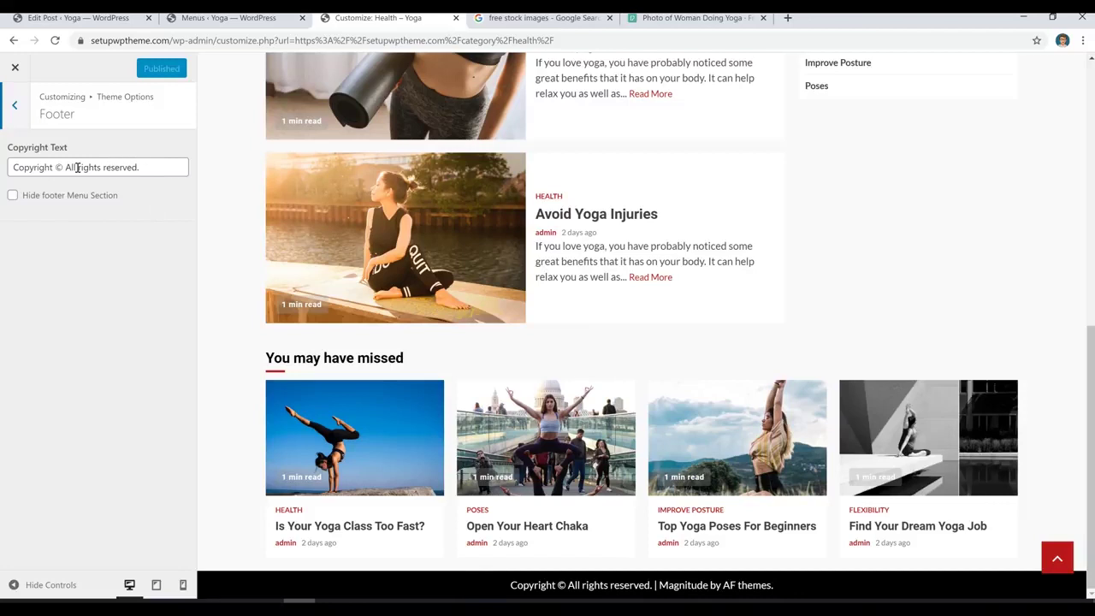
{"action": "left_click", "coordinate": [15, 104]}
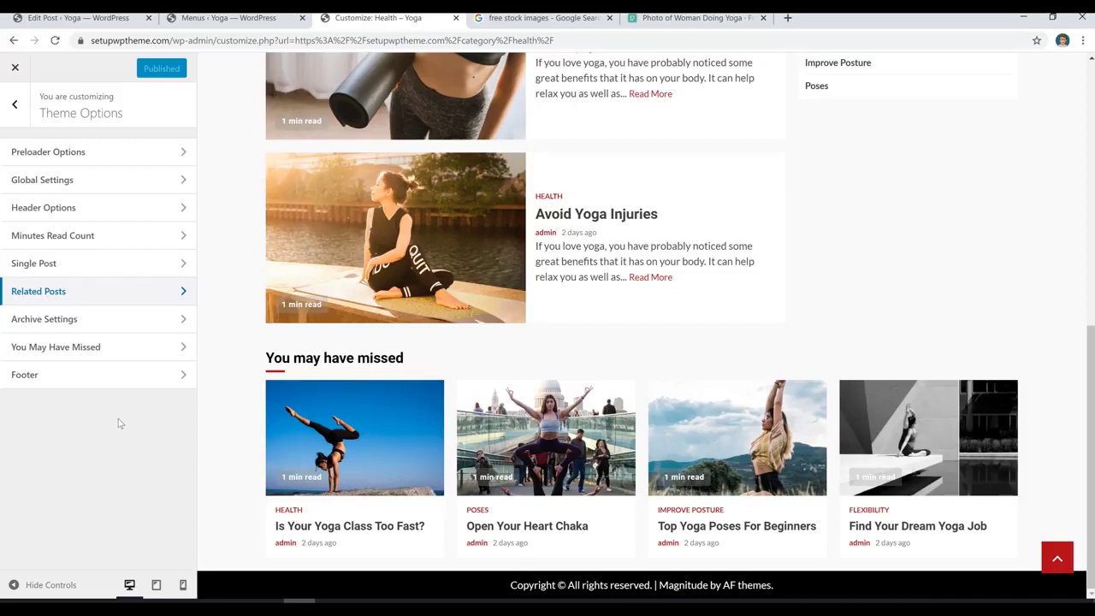
- Close the customizer and look over the live Yoga homepage's featured posts, post list and sidebar
{"action": "left_click", "coordinate": [16, 69]}
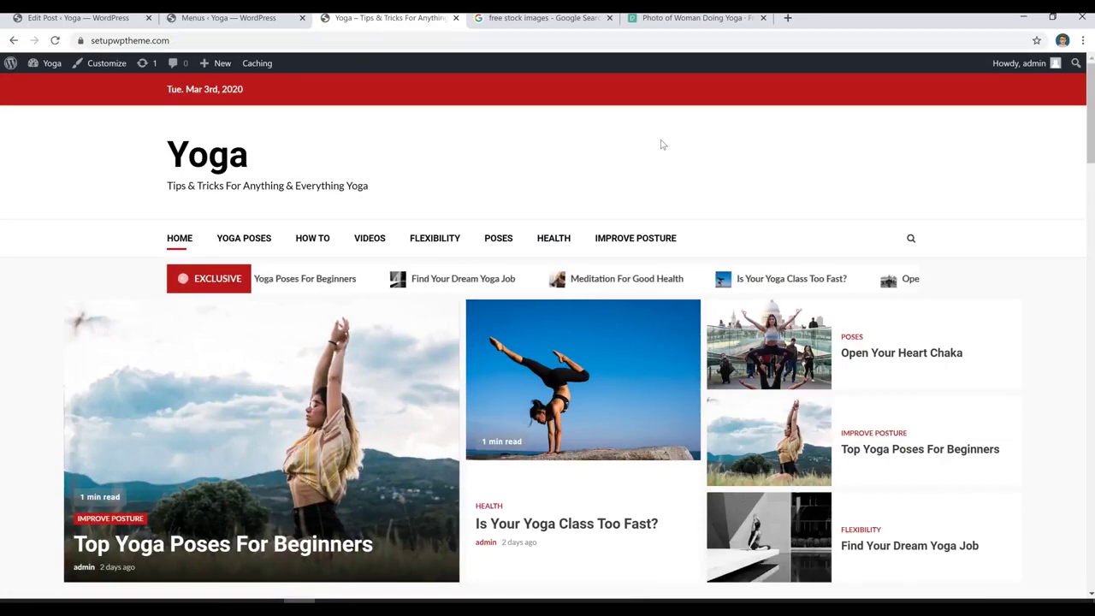
{"action": "scroll", "coordinate": [966, 385], "scroll_direction": "down", "scroll_amount": 8}
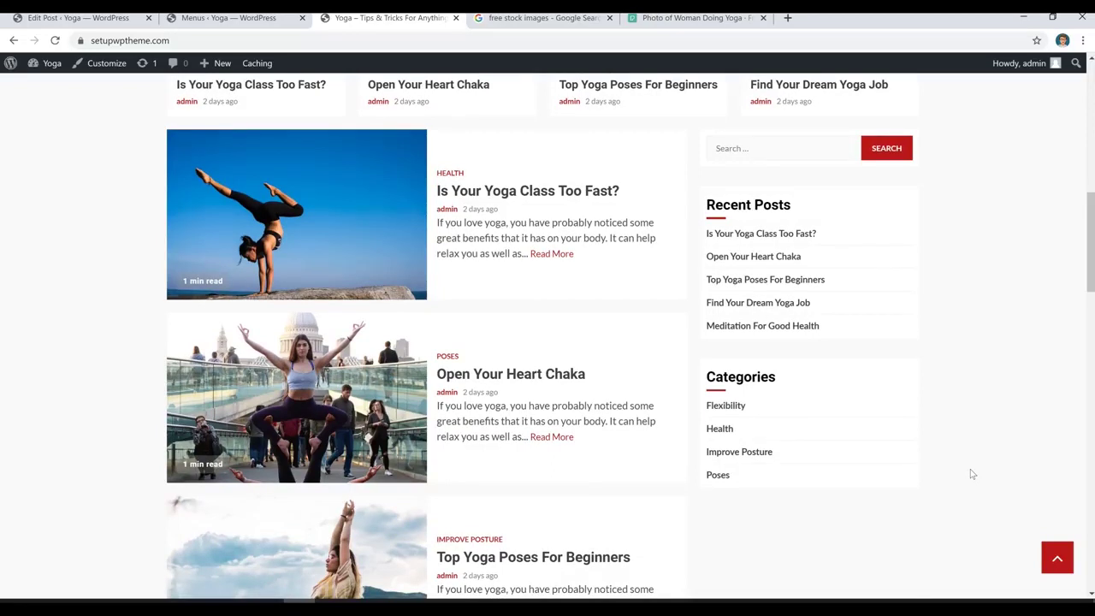
{"action": "scroll", "coordinate": [982, 470], "scroll_direction": "up", "scroll_amount": 10}
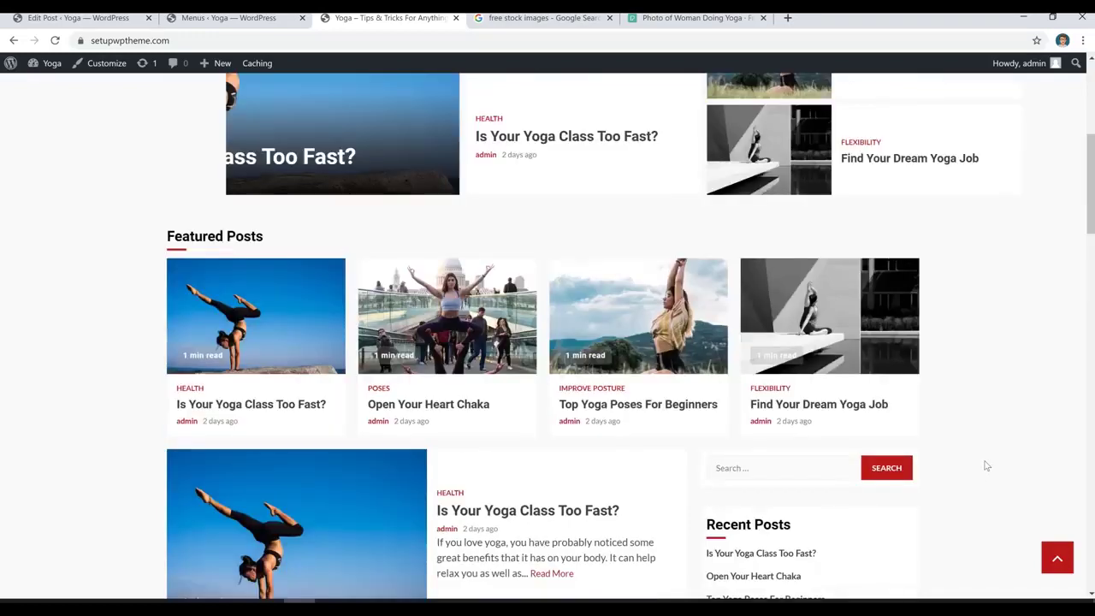